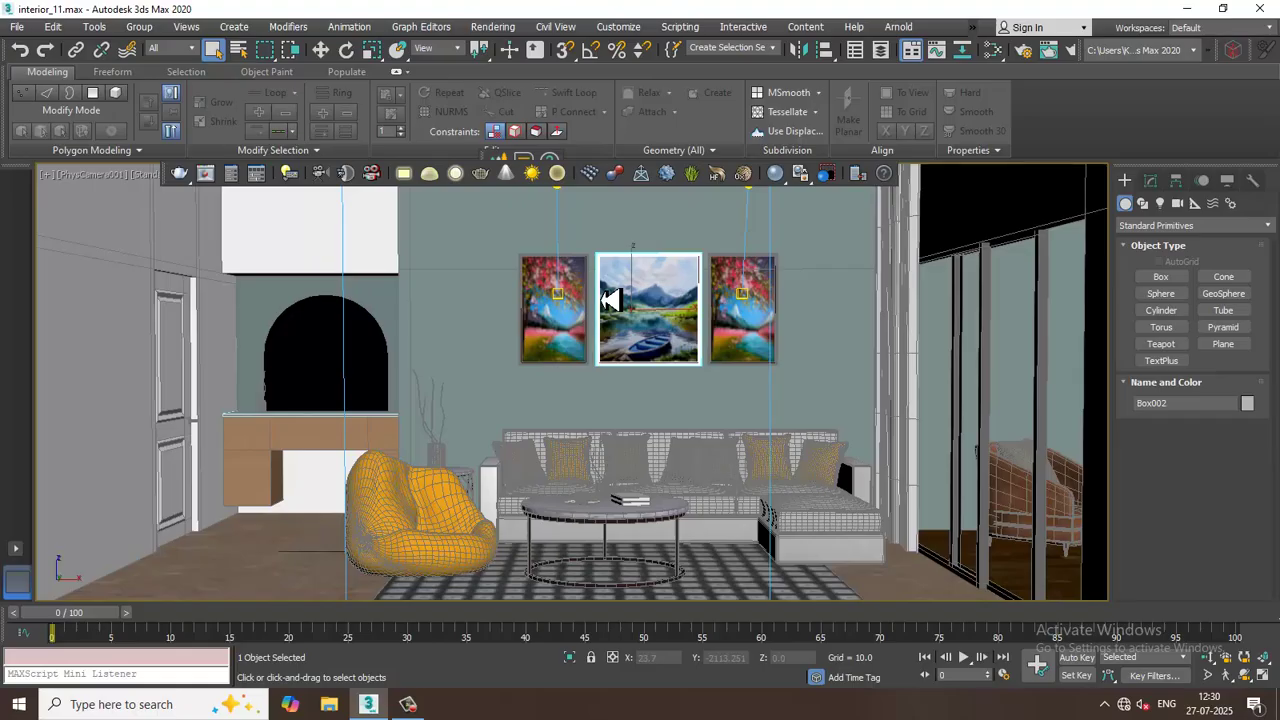
Step: Examine the room's ceiling lights in the perspective view and select the photometric light on the beanbag's side
{"action": "key", "text": "p"}
{"action": "scroll", "coordinate": [650, 363], "scroll_direction": "down", "scroll_amount": 5}
{"action": "middle_click_drag", "start_coordinate": [712, 384], "coordinate": [749, 366], "text": "alt"}
{"action": "scroll", "coordinate": [519, 342], "scroll_direction": "up", "scroll_amount": 4}
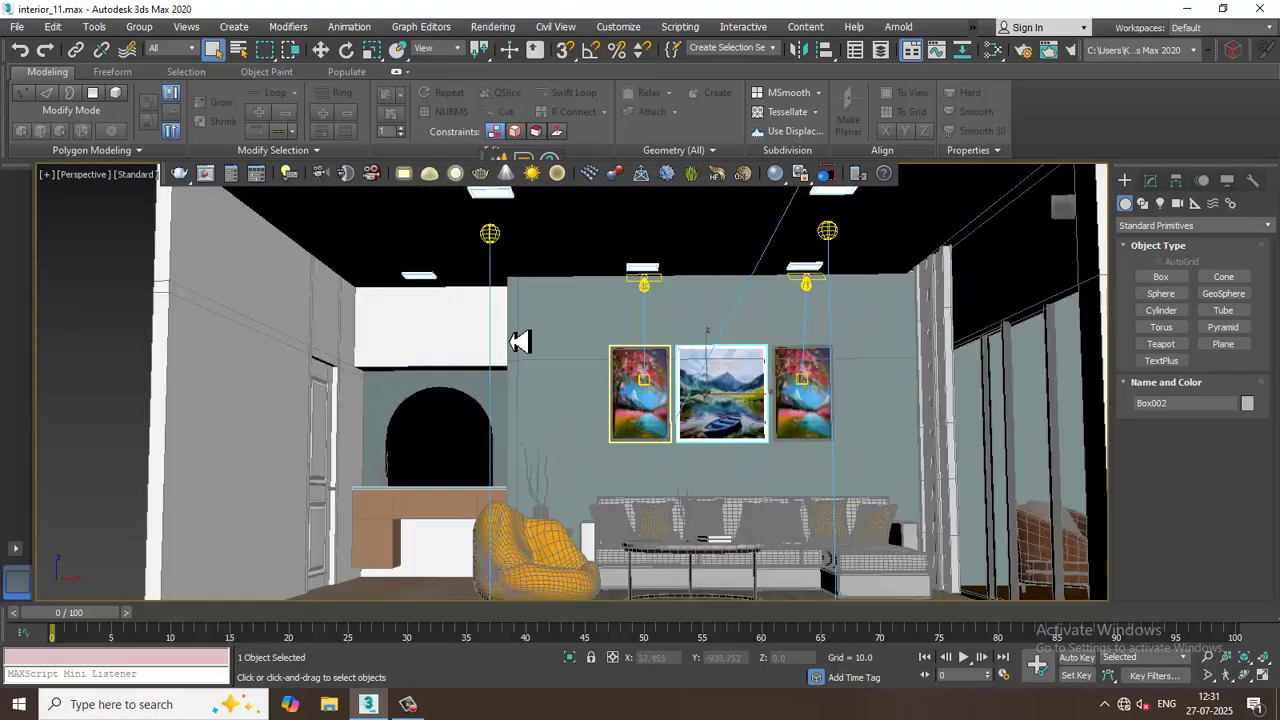
{"action": "mouse_move", "coordinate": [519, 342]}
{"action": "middle_mouse_down", "text": "alt"}
{"action": "mouse_move", "coordinate": [520, 354]}
{"action": "mouse_move", "coordinate": [494, 314]}
{"action": "mouse_move", "coordinate": [525, 342]}
{"action": "middle_mouse_up", "text": "alt"}
{"action": "left_click", "coordinate": [476, 318]}
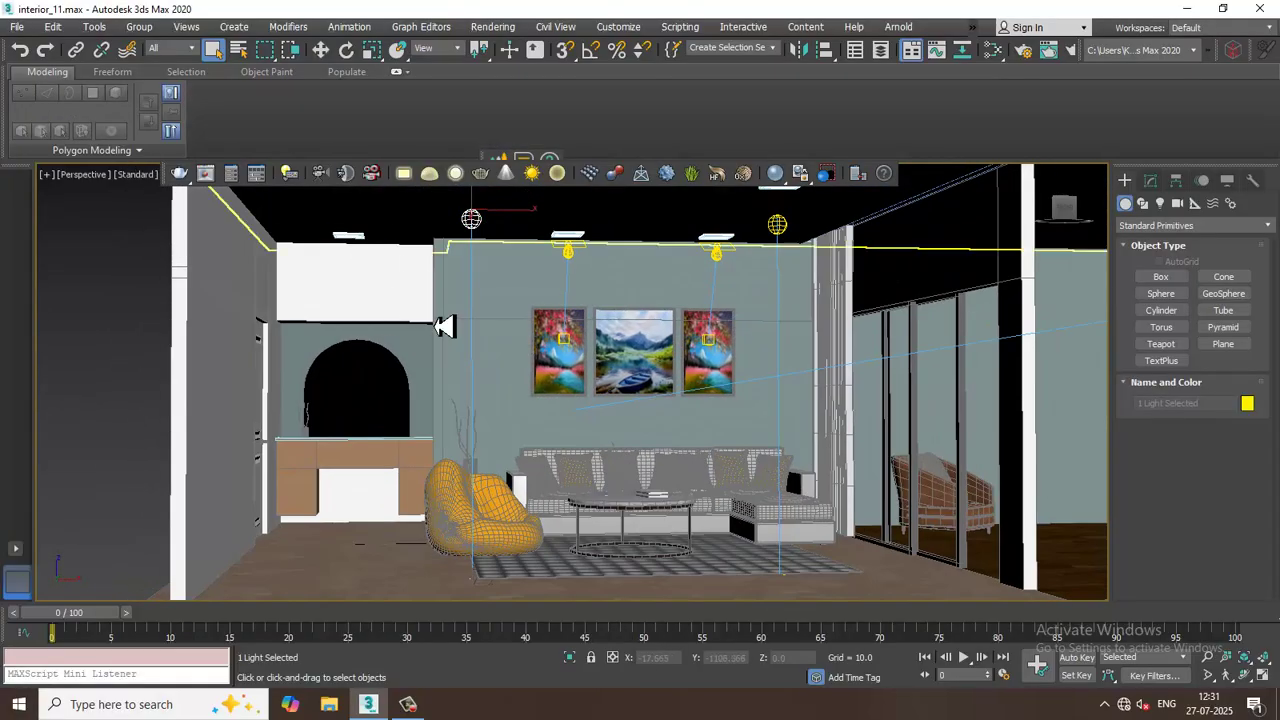
{"action": "scroll", "coordinate": [438, 326], "scroll_direction": "down", "scroll_amount": 5}
{"action": "scroll", "coordinate": [618, 377], "scroll_direction": "up", "scroll_amount": 5}
{"action": "middle_click_drag", "start_coordinate": [597, 383], "coordinate": [706, 378], "text": "alt"}
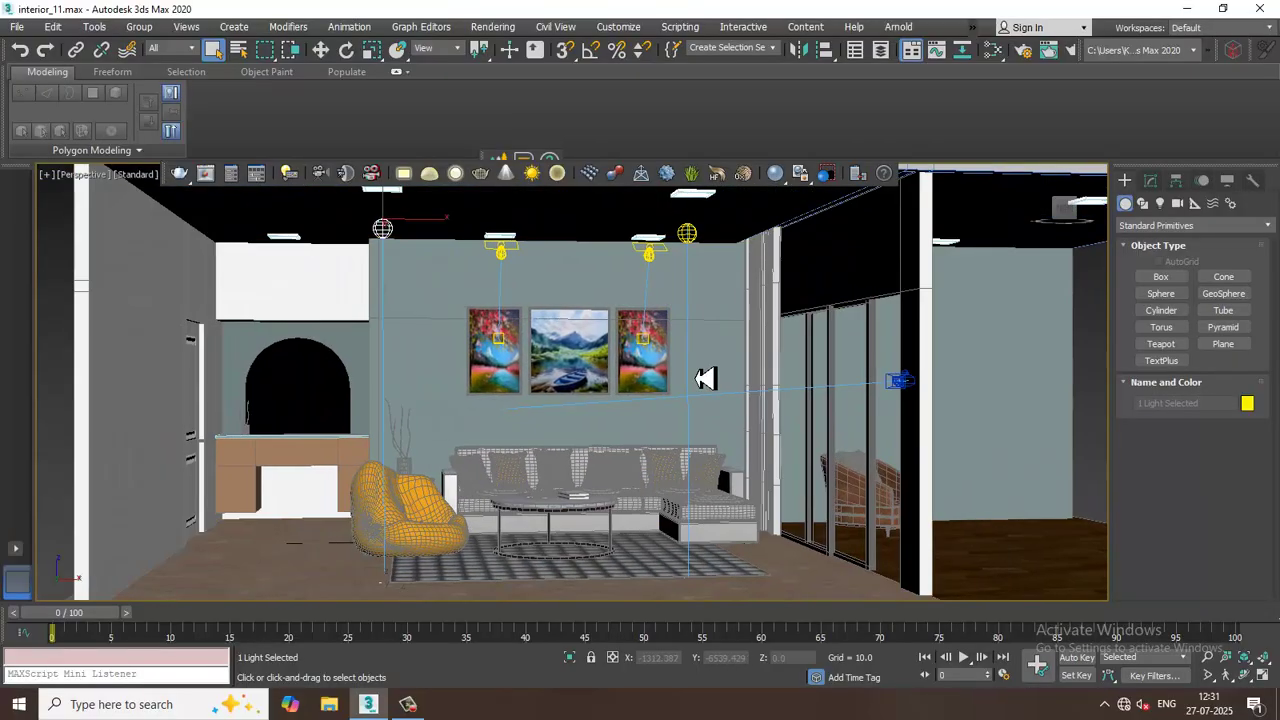
Step: Test-render the room from the camera view and close the frame buffer
{"action": "key", "text": "c"}
{"action": "left_click", "coordinate": [493, 27]}
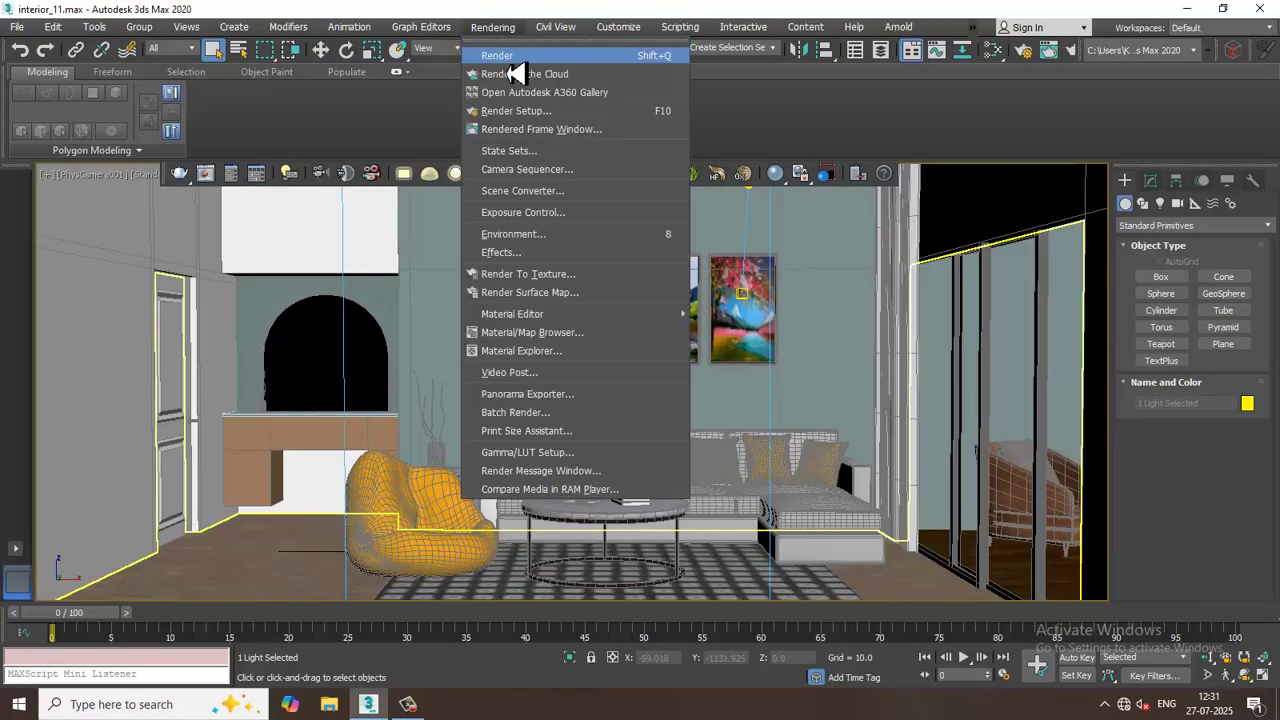
{"action": "left_click", "coordinate": [508, 60]}
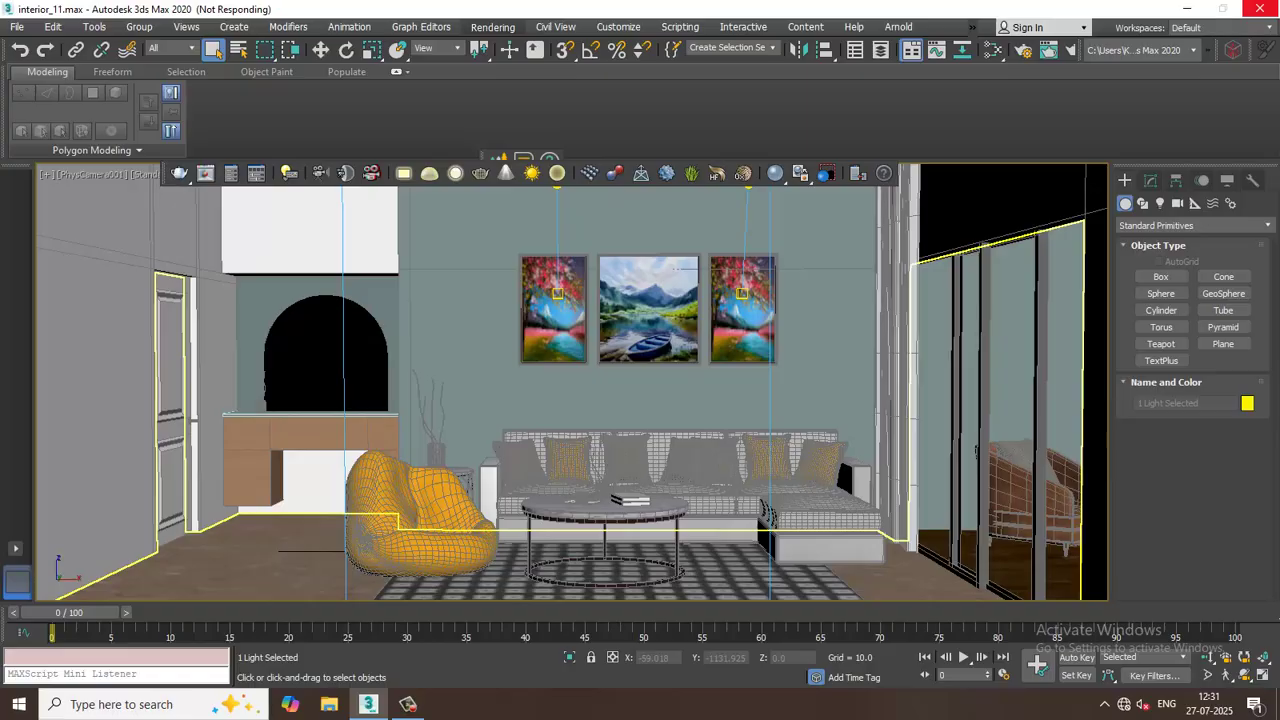
{"action": "left_click", "coordinate": [408, 704]}
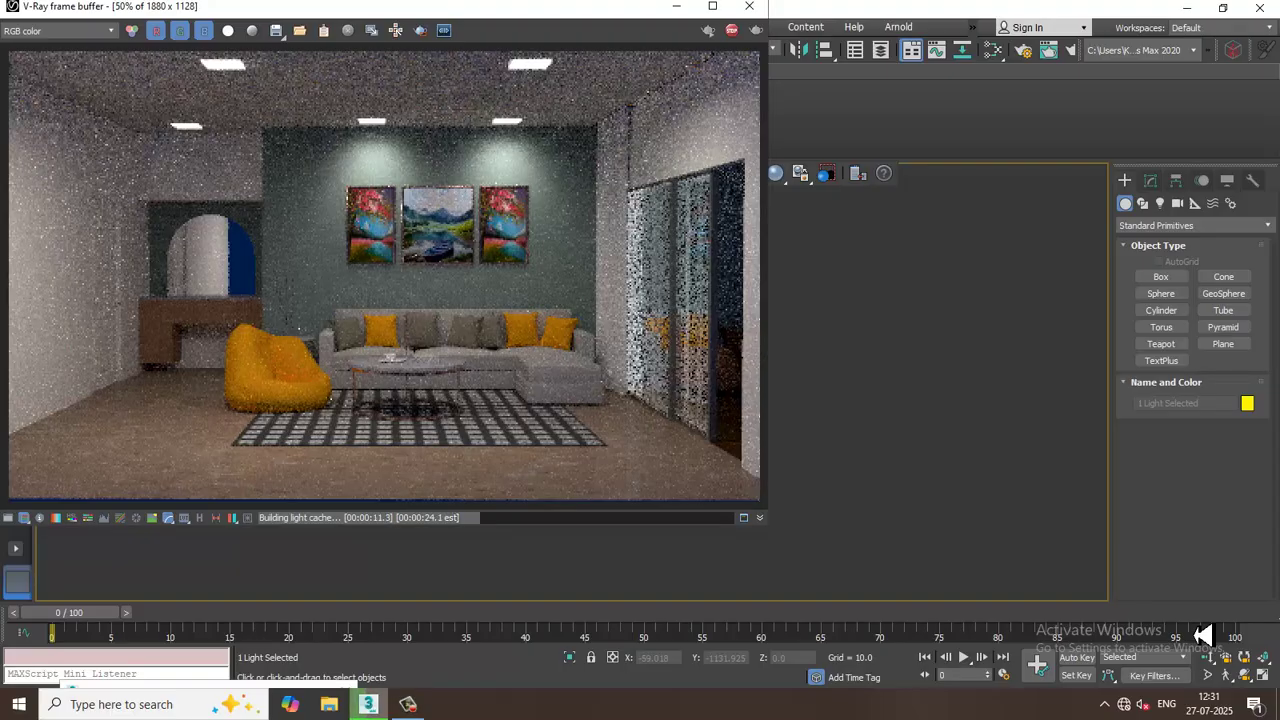
{"action": "left_click", "coordinate": [752, 8]}
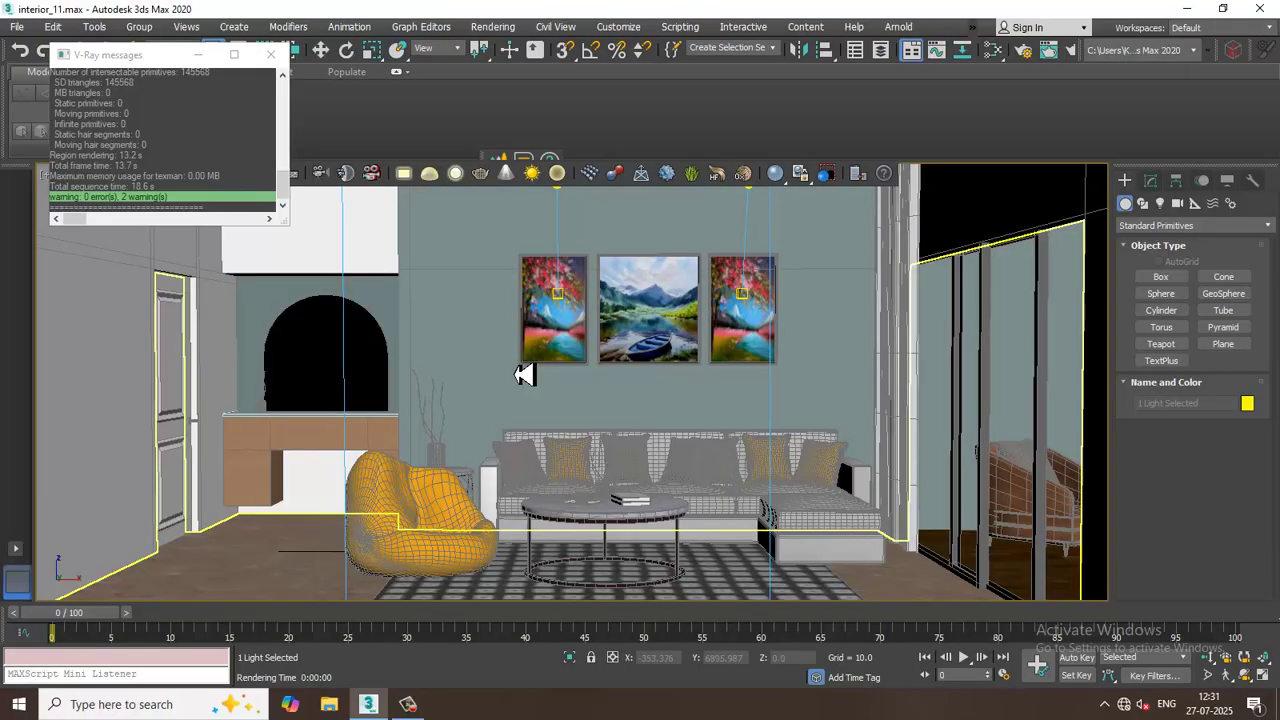
Step: In the top view, copy the photometric light on the beanbag's side toward the back of the room
{"action": "key", "text": "alt+w"}
{"action": "right_click", "coordinate": [494, 326]}
{"action": "key", "text": "alt+w"}
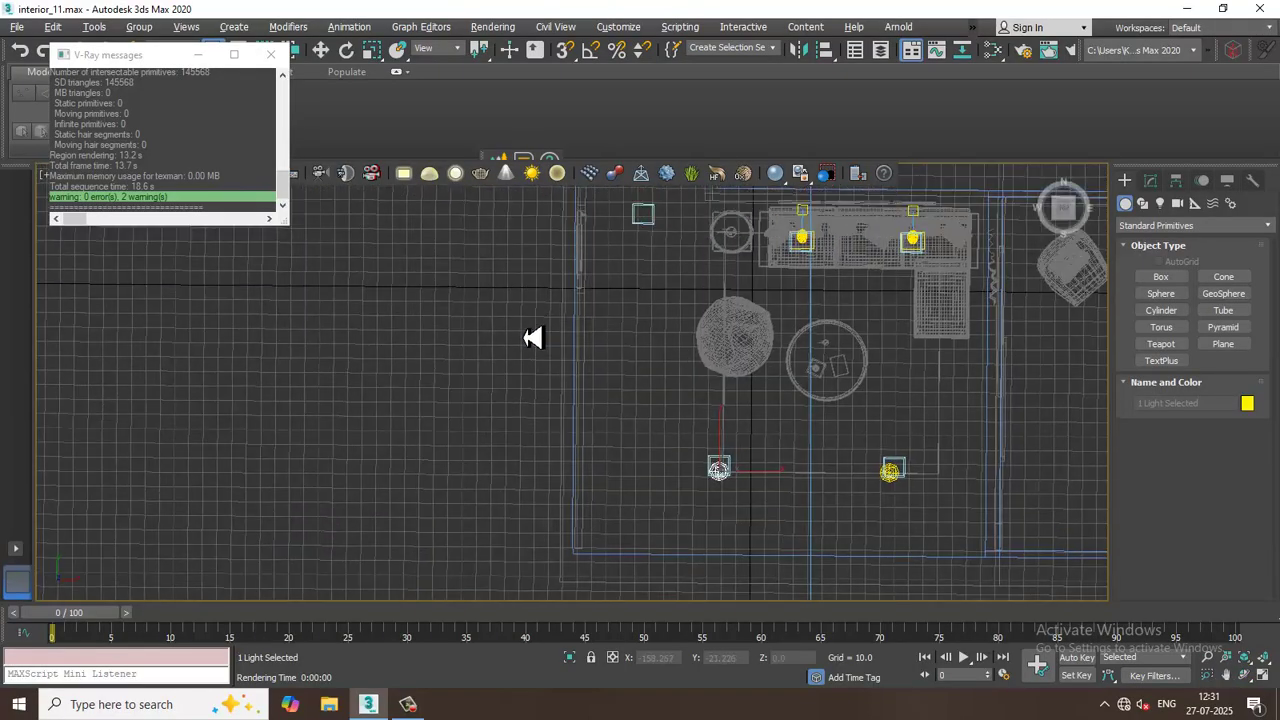
{"action": "middle_click_drag", "start_coordinate": [781, 343], "coordinate": [657, 360]}
{"action": "scroll", "coordinate": [700, 377], "scroll_direction": "up", "scroll_amount": 3}
{"action": "scroll", "coordinate": [662, 358], "scroll_direction": "down", "scroll_amount": 5}
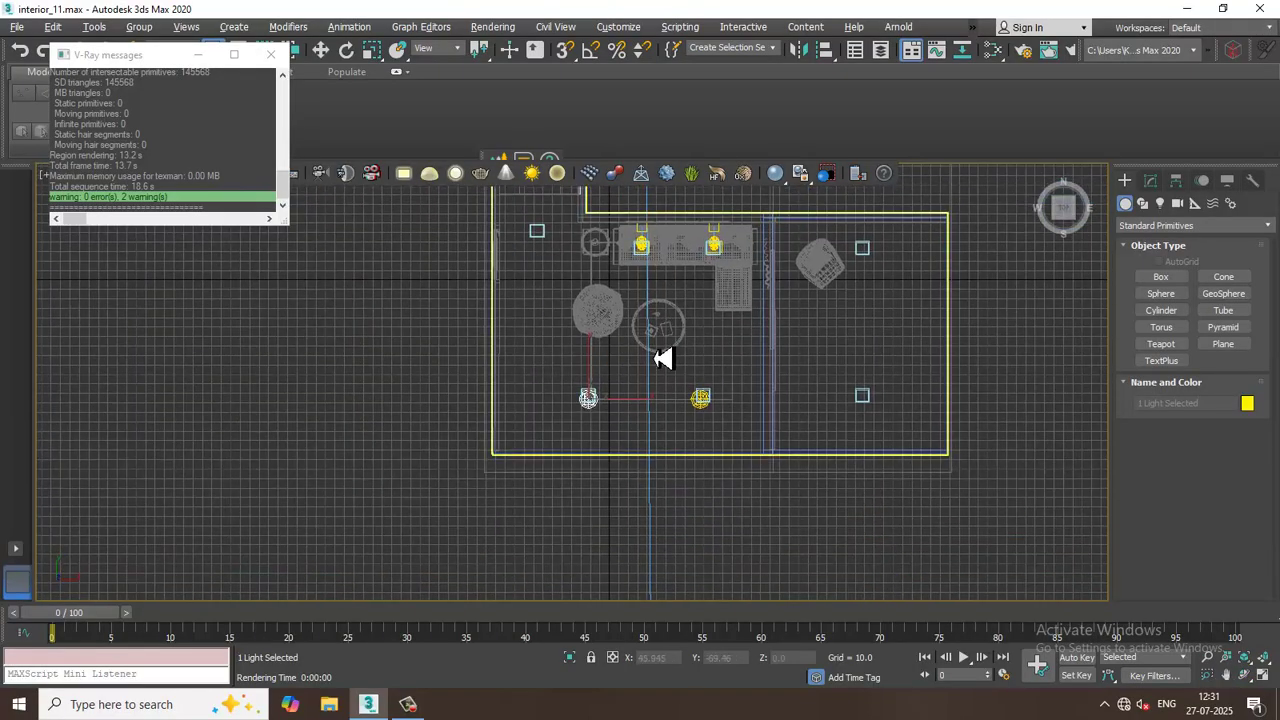
{"action": "scroll", "coordinate": [663, 358], "scroll_direction": "up", "scroll_amount": 3}
{"action": "left_click", "coordinate": [540, 425]}
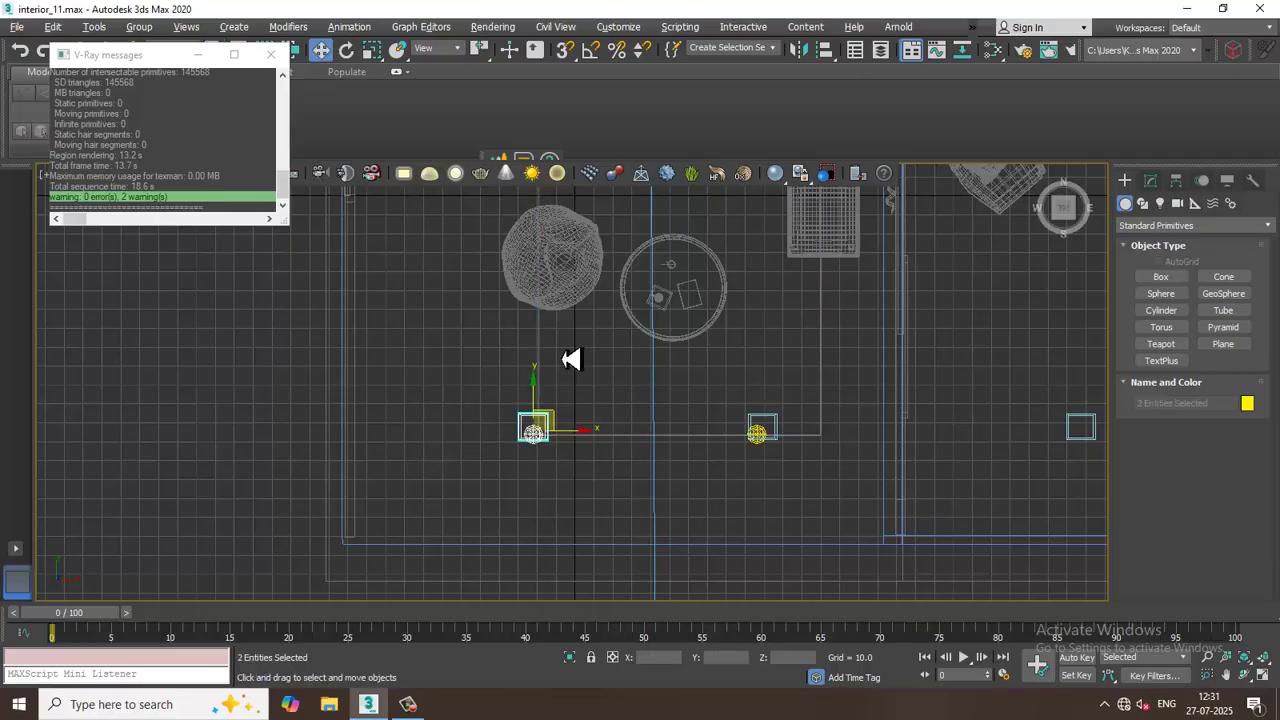
{"action": "left_click", "coordinate": [556, 426]}
{"action": "middle_click_drag", "start_coordinate": [569, 426], "coordinate": [626, 466]}
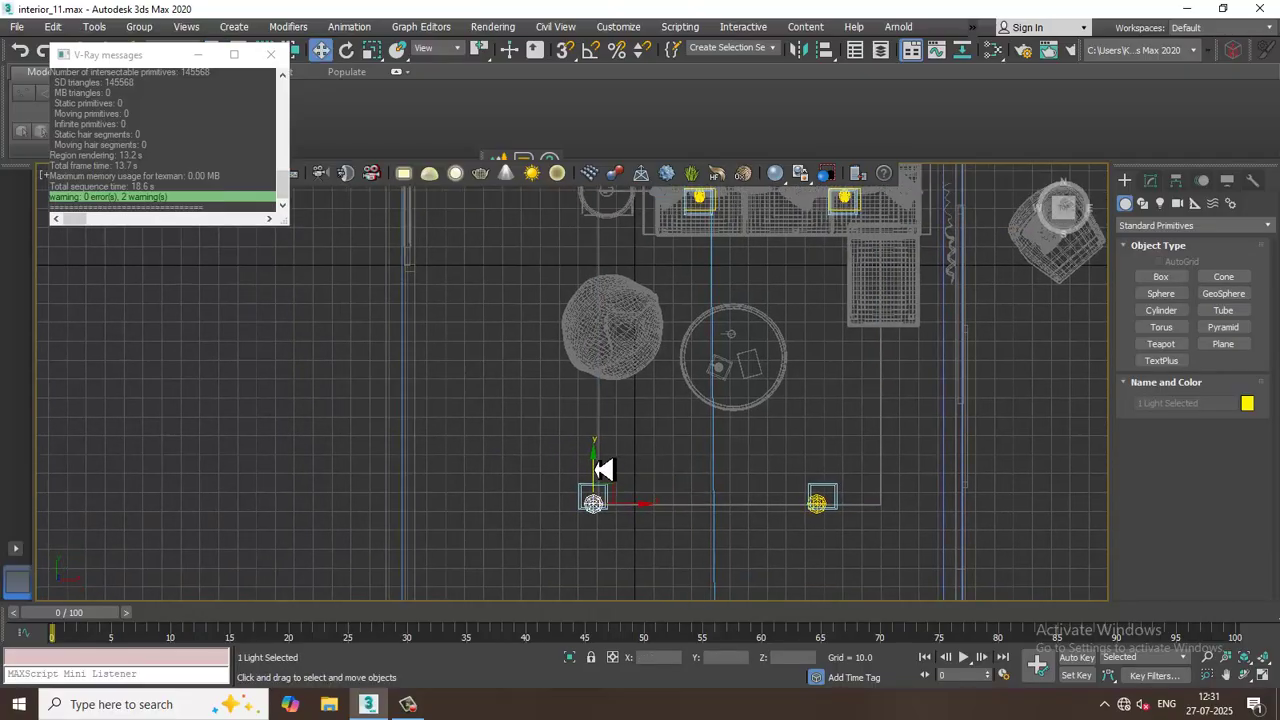
{"action": "left_click_drag", "start_coordinate": [603, 466], "coordinate": [606, 180]}
{"action": "left_click", "coordinate": [634, 420]}
Step: Position the copied light at the ceiling fixture in front of the console alcove and return to the camera view
{"action": "middle_click_drag", "start_coordinate": [622, 210], "coordinate": [712, 385]}
{"action": "left_click_drag", "start_coordinate": [727, 393], "coordinate": [578, 312]}
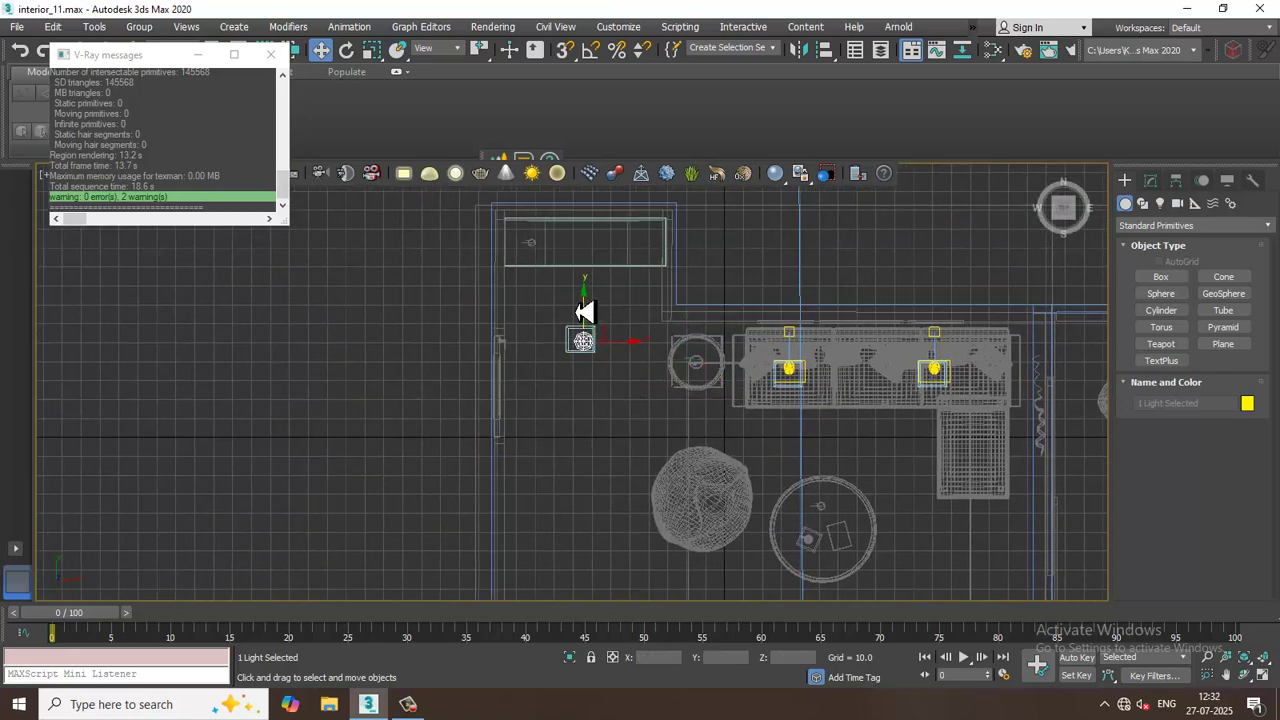
{"action": "key", "text": "alt+w"}
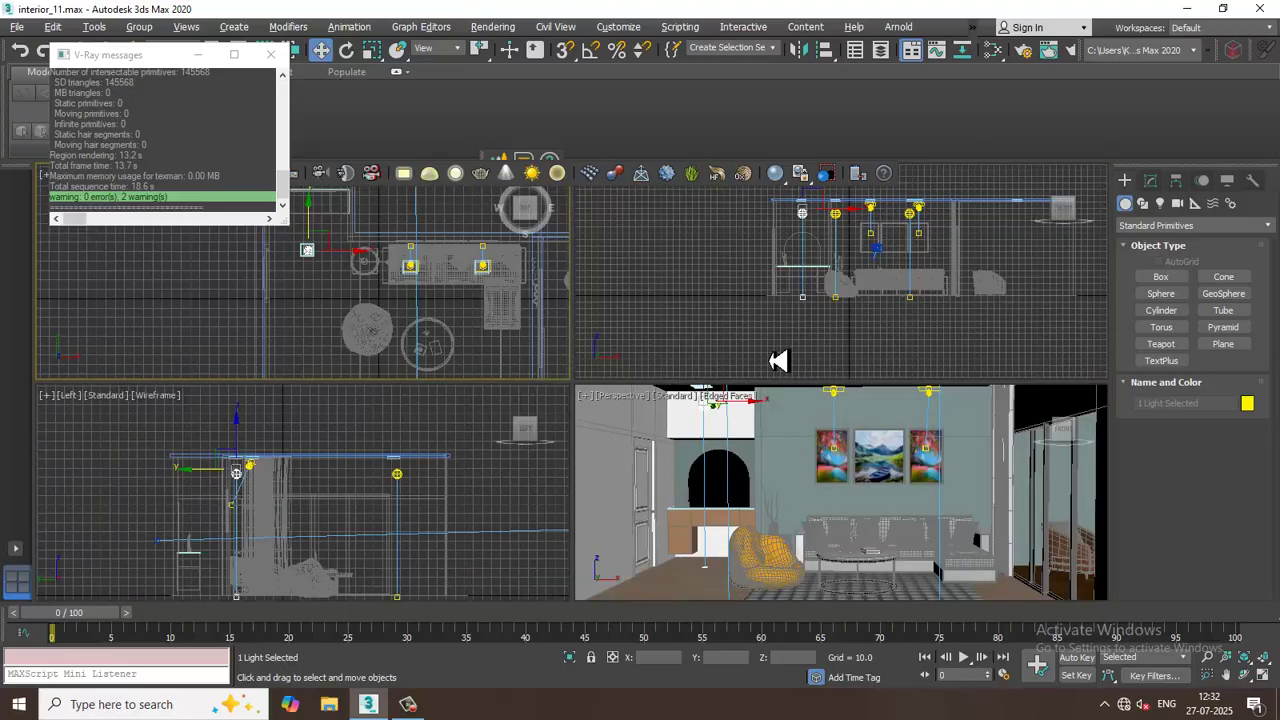
{"action": "left_click", "coordinate": [806, 214]}
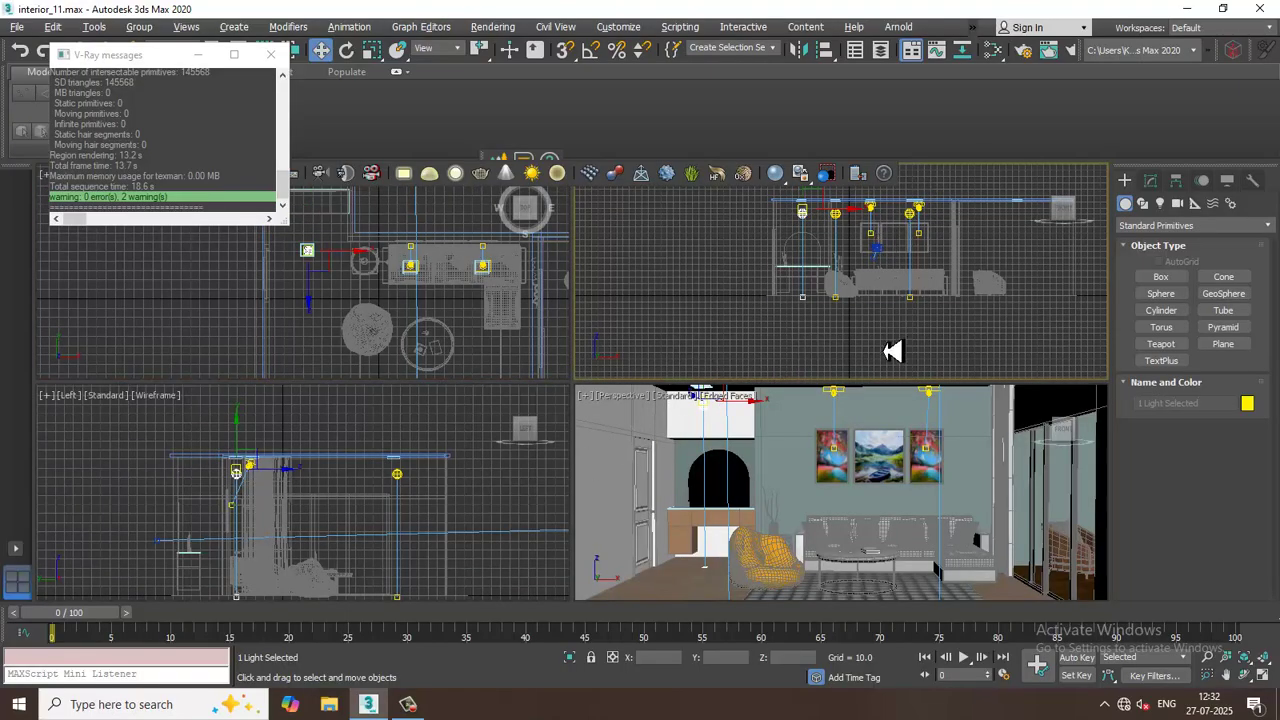
{"action": "left_click", "coordinate": [946, 490]}
{"action": "key", "text": "alt+w"}
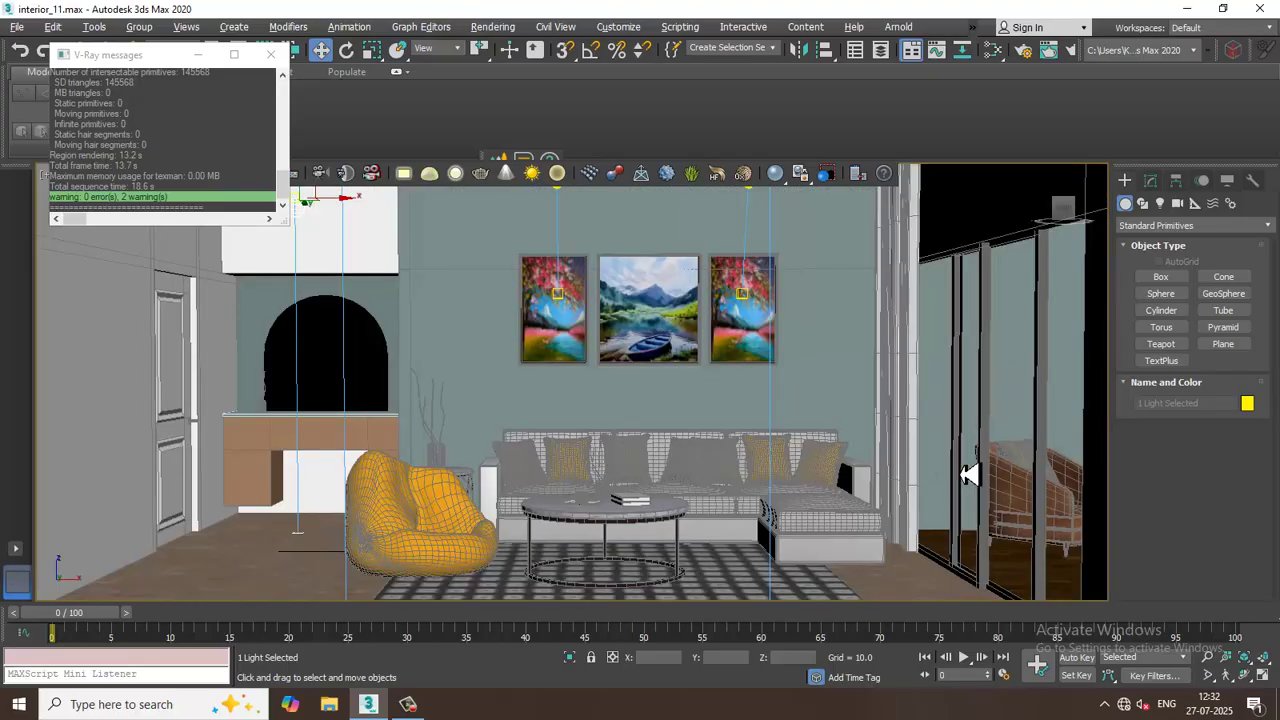
Step: Set the shadow type of the photometric light in front of the console alcove to VRayShadow
{"action": "left_click", "coordinate": [1150, 180]}
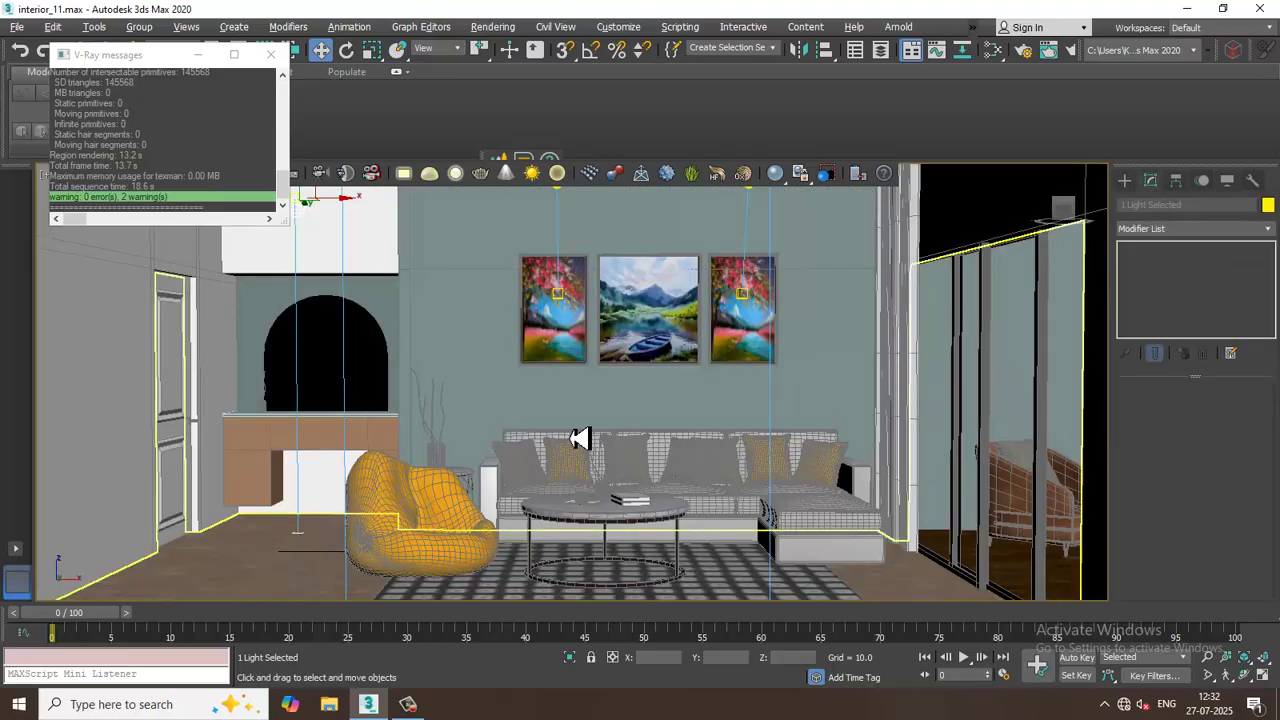
{"action": "middle_click_drag", "start_coordinate": [622, 366], "coordinate": [691, 463]}
{"action": "left_click", "coordinate": [412, 315]}
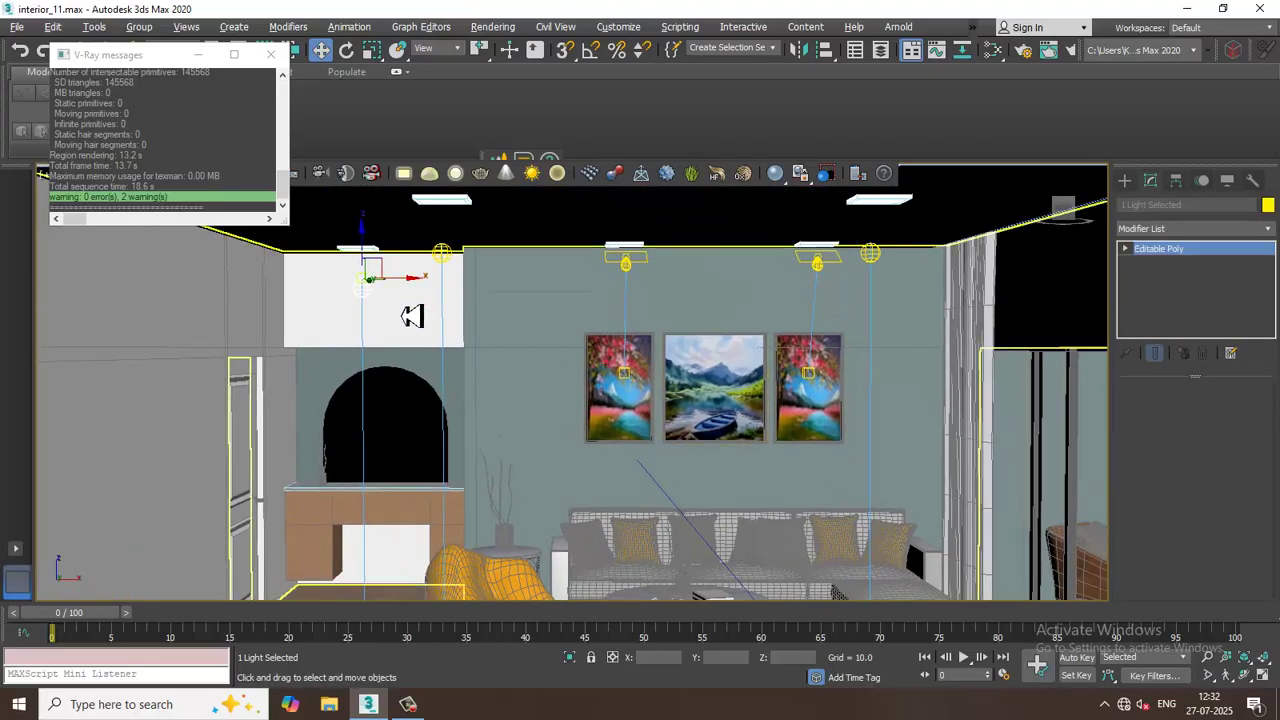
{"action": "left_click", "coordinate": [363, 291]}
{"action": "middle_click_drag", "start_coordinate": [446, 343], "coordinate": [645, 302], "text": "alt"}
{"action": "scroll", "coordinate": [1210, 540], "scroll_direction": "down", "scroll_amount": 2}
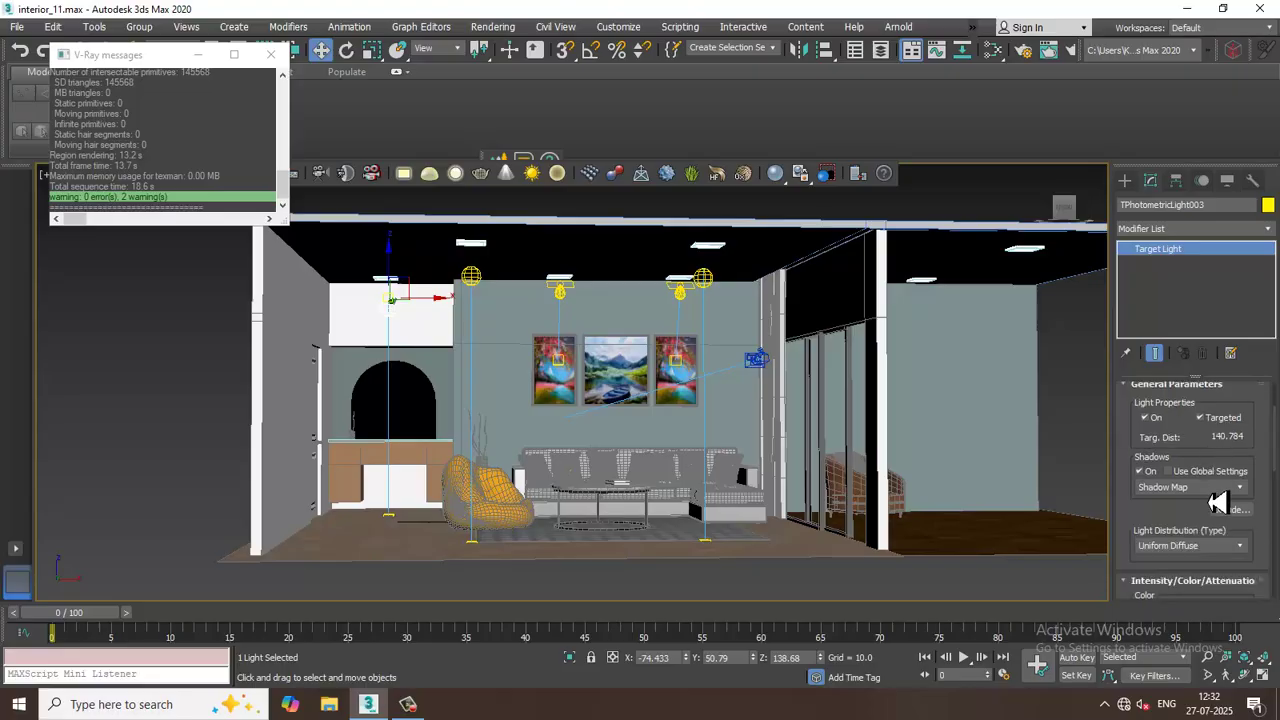
{"action": "left_click", "coordinate": [1215, 489]}
{"action": "left_click", "coordinate": [1185, 556]}
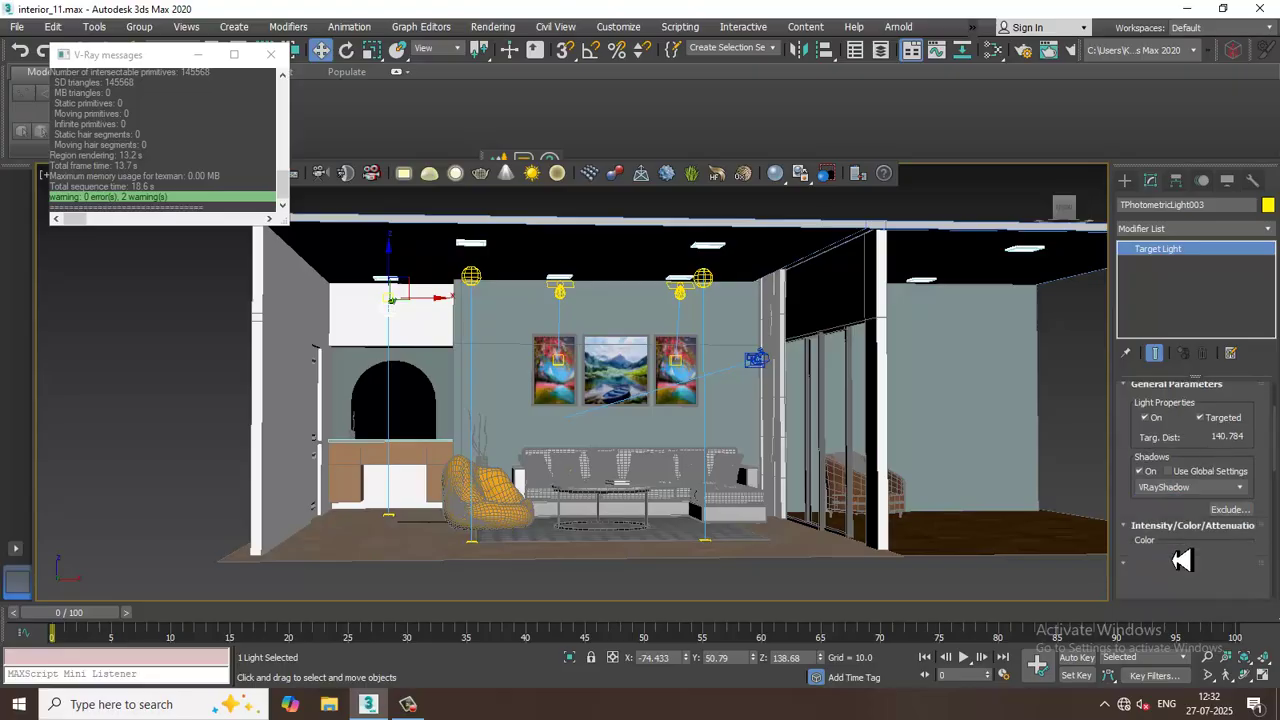
Step: Set the console-alcove light's intensity to 7452 cd and test-render the camera view
{"action": "left_click", "coordinate": [471, 276]}
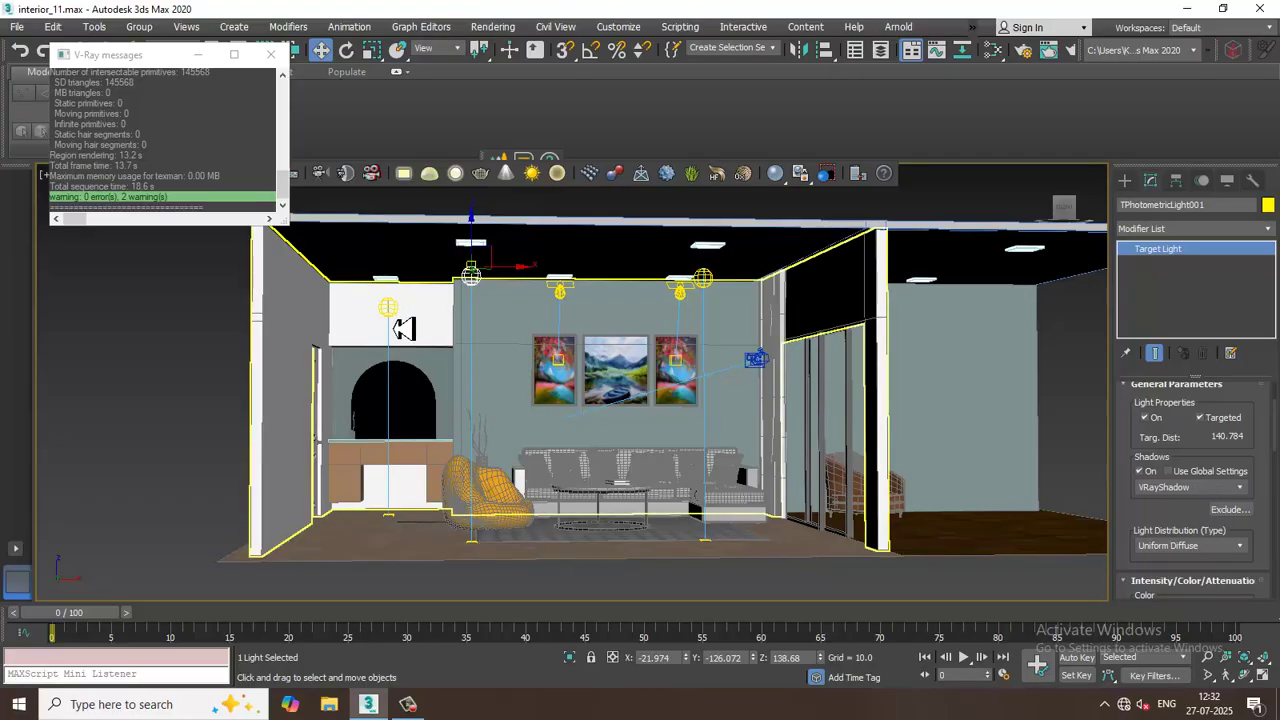
{"action": "left_click", "coordinate": [390, 308]}
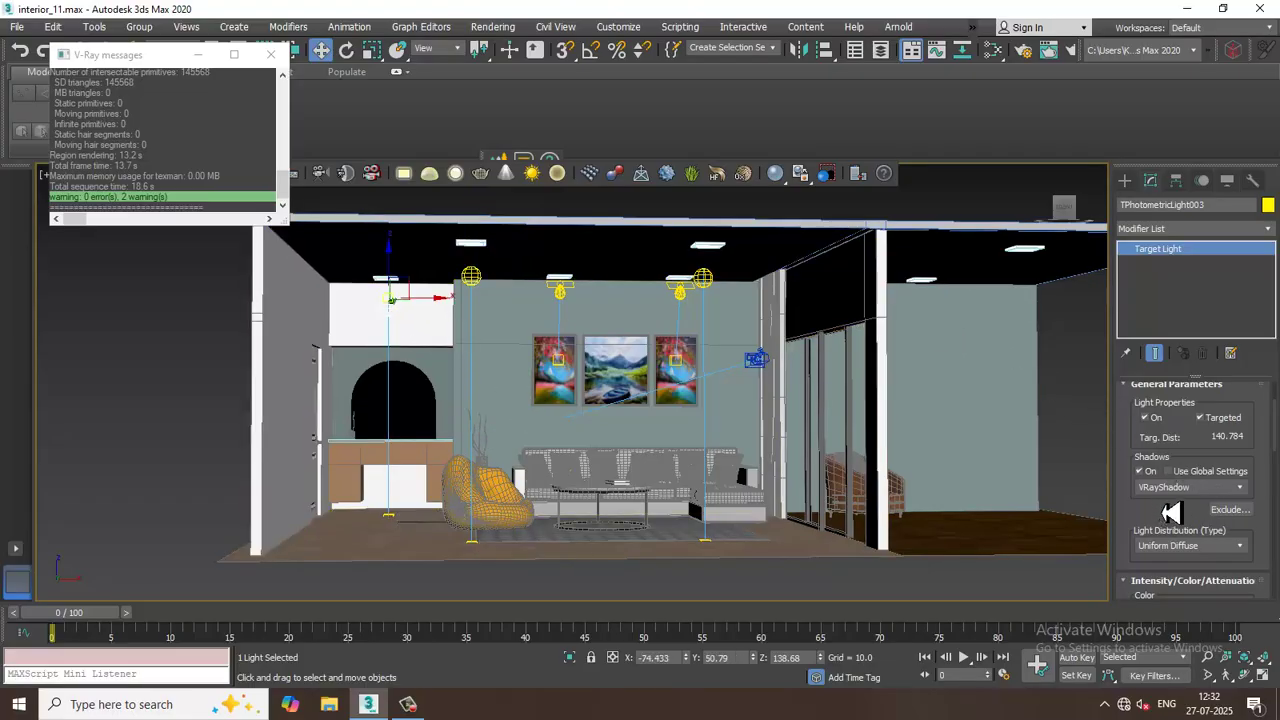
{"action": "scroll", "coordinate": [1175, 420], "scroll_direction": "down", "scroll_amount": 5}
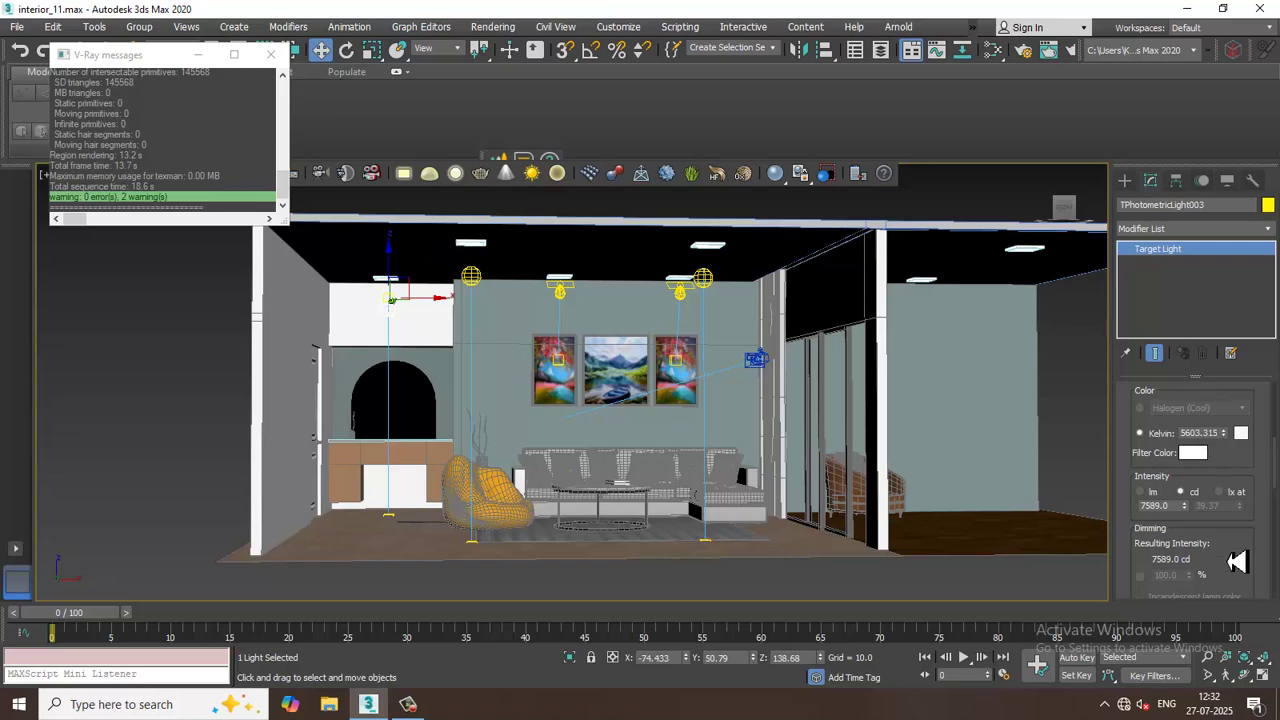
{"action": "left_click_drag", "start_coordinate": [1237, 555], "coordinate": [1240, 525]}
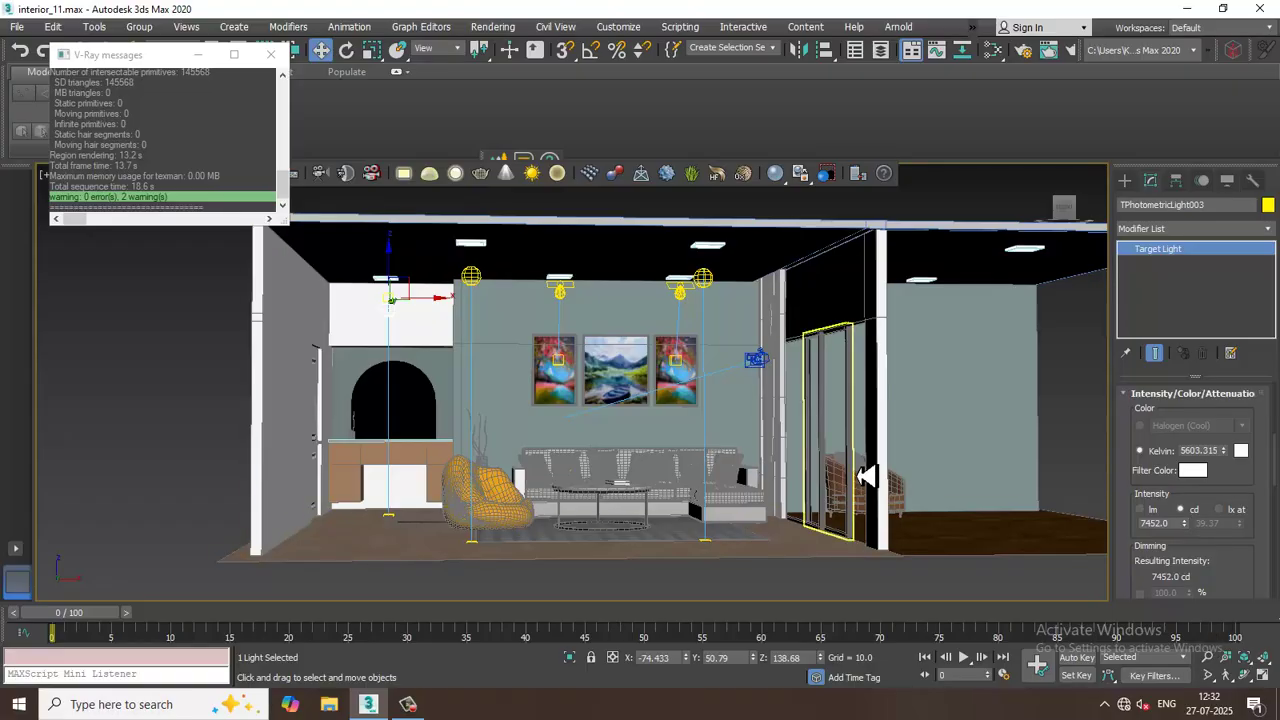
{"action": "scroll", "coordinate": [705, 440], "scroll_direction": "up", "scroll_amount": 3}
{"action": "left_click", "coordinate": [493, 27]}
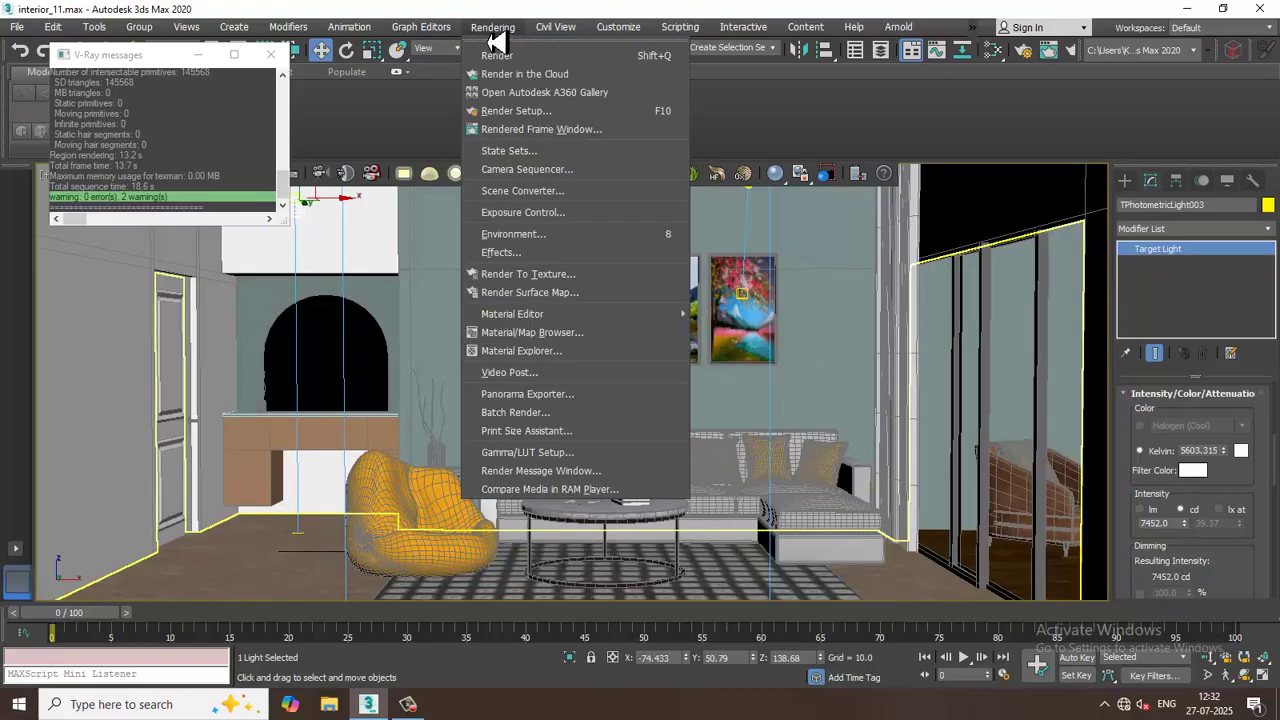
{"action": "left_click", "coordinate": [514, 66]}
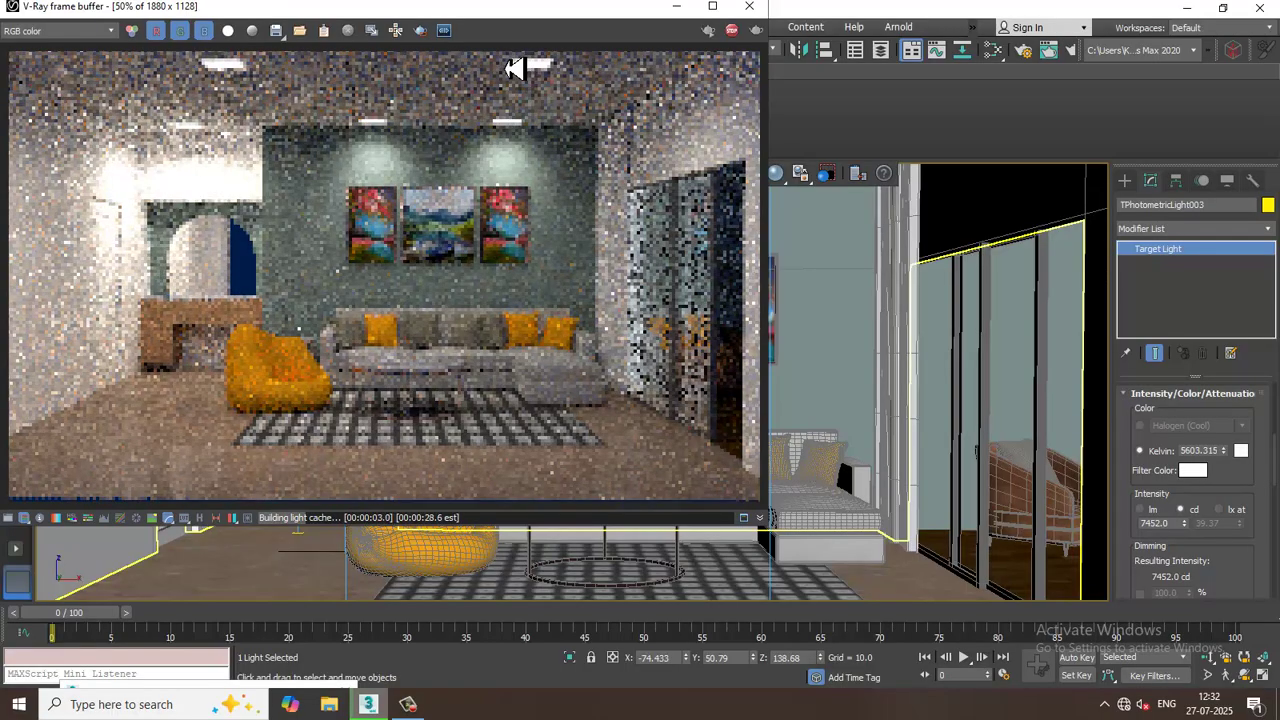
{"action": "left_click", "coordinate": [751, 8]}
Step: Reduce the console-alcove light's intensity to 4701 cd and test-render the camera view
{"action": "left_click_drag", "start_coordinate": [1232, 583], "coordinate": [1165, 591]}
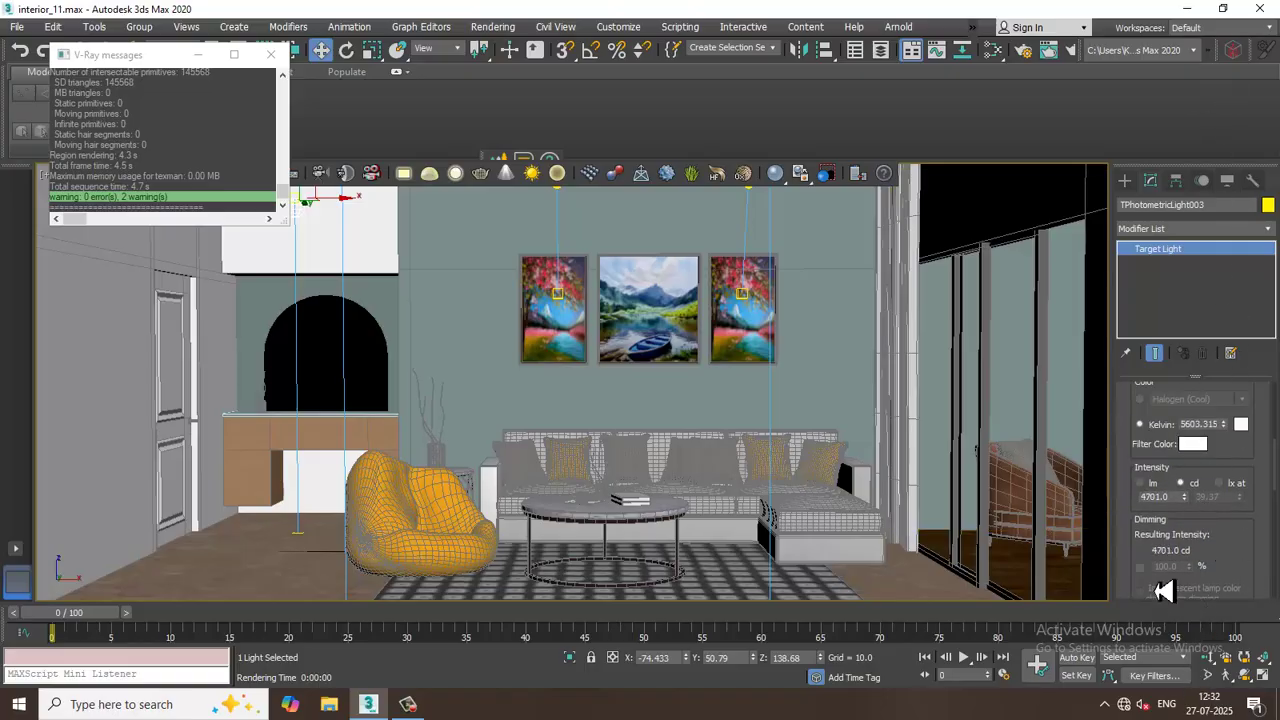
{"action": "left_click", "coordinate": [493, 26]}
{"action": "left_click", "coordinate": [514, 60]}
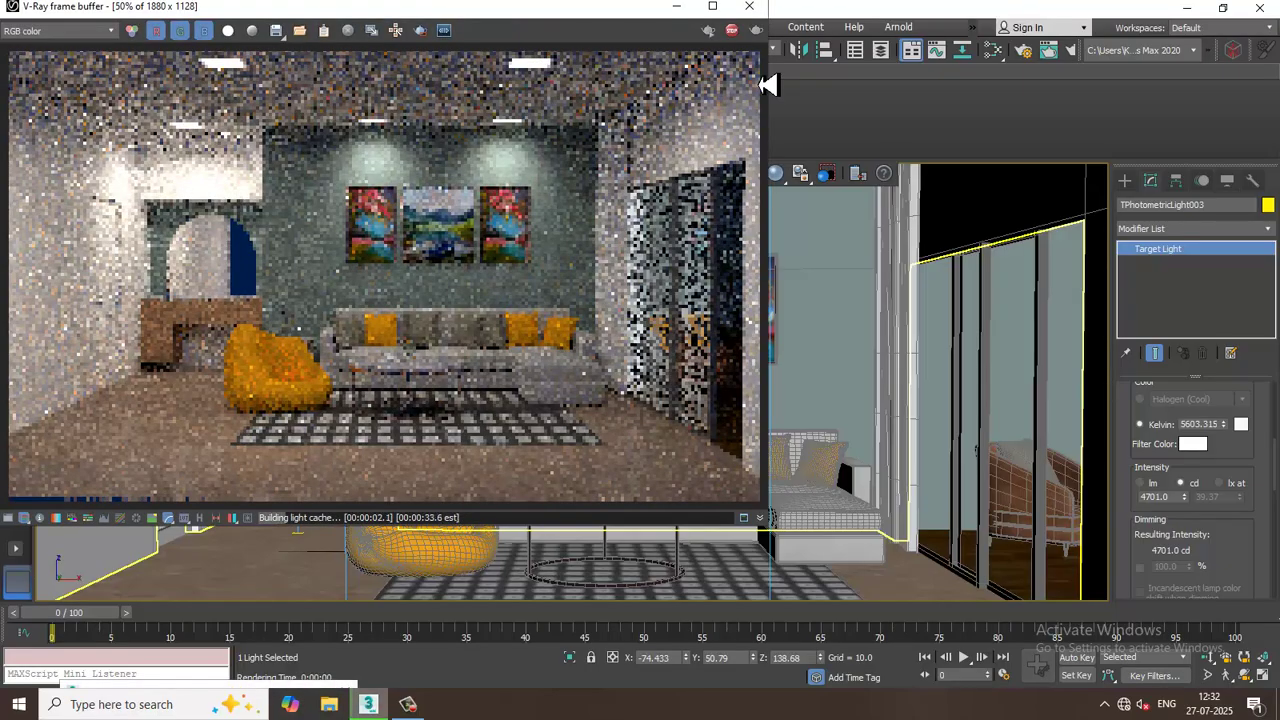
{"action": "left_click", "coordinate": [749, 6]}
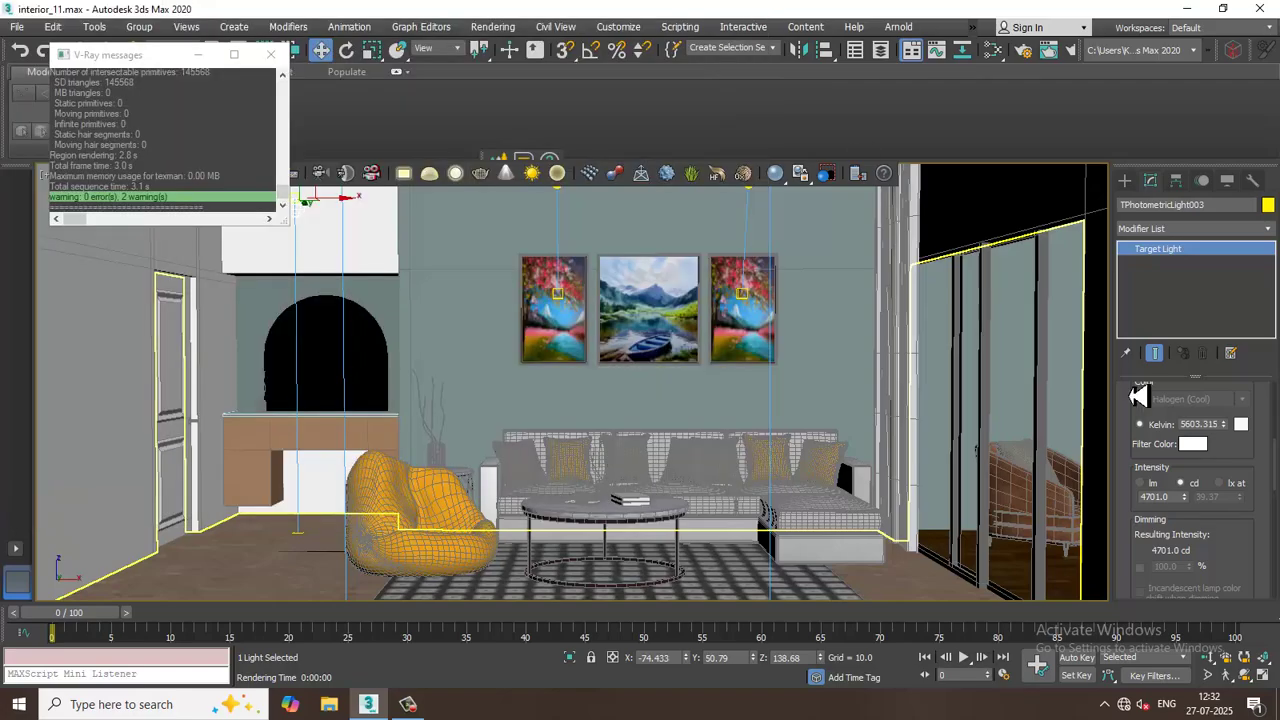
Step: Reduce the console-alcove light's intensity to 686 cd and test-render the camera view
{"action": "left_click_drag", "start_coordinate": [1184, 497], "coordinate": [1146, 345]}
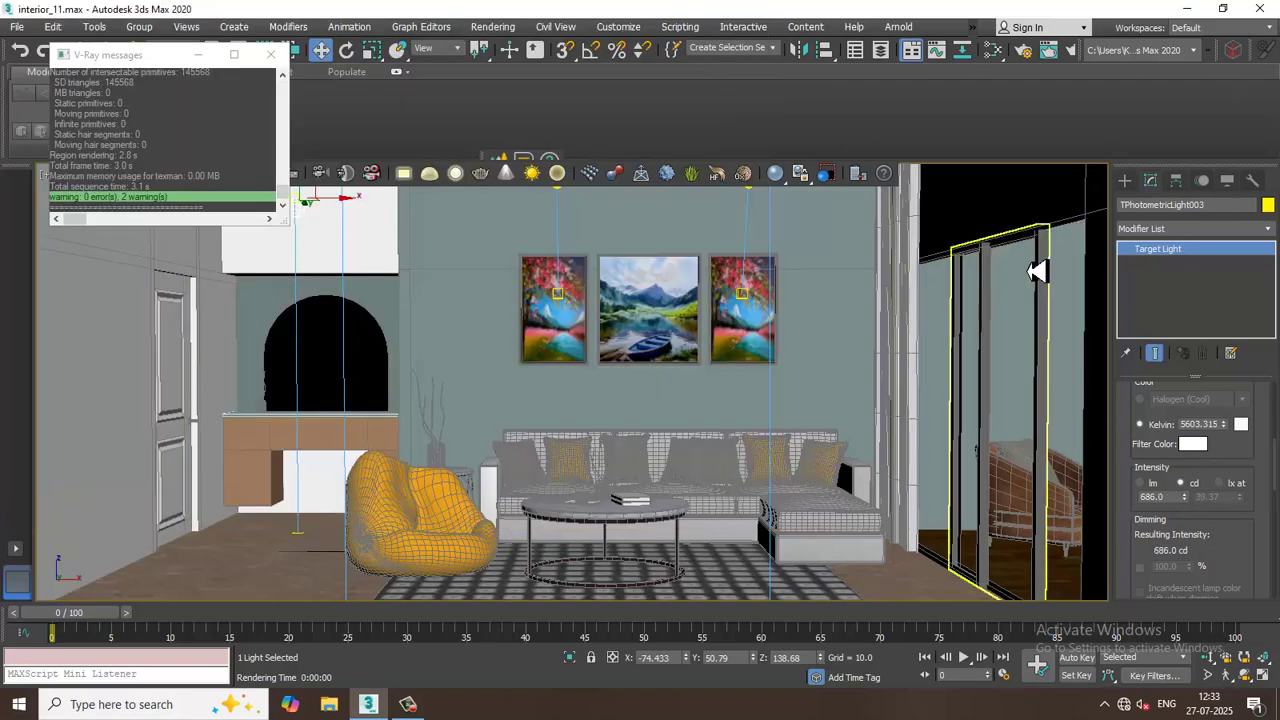
{"action": "left_click", "coordinate": [515, 27]}
{"action": "left_click", "coordinate": [520, 49]}
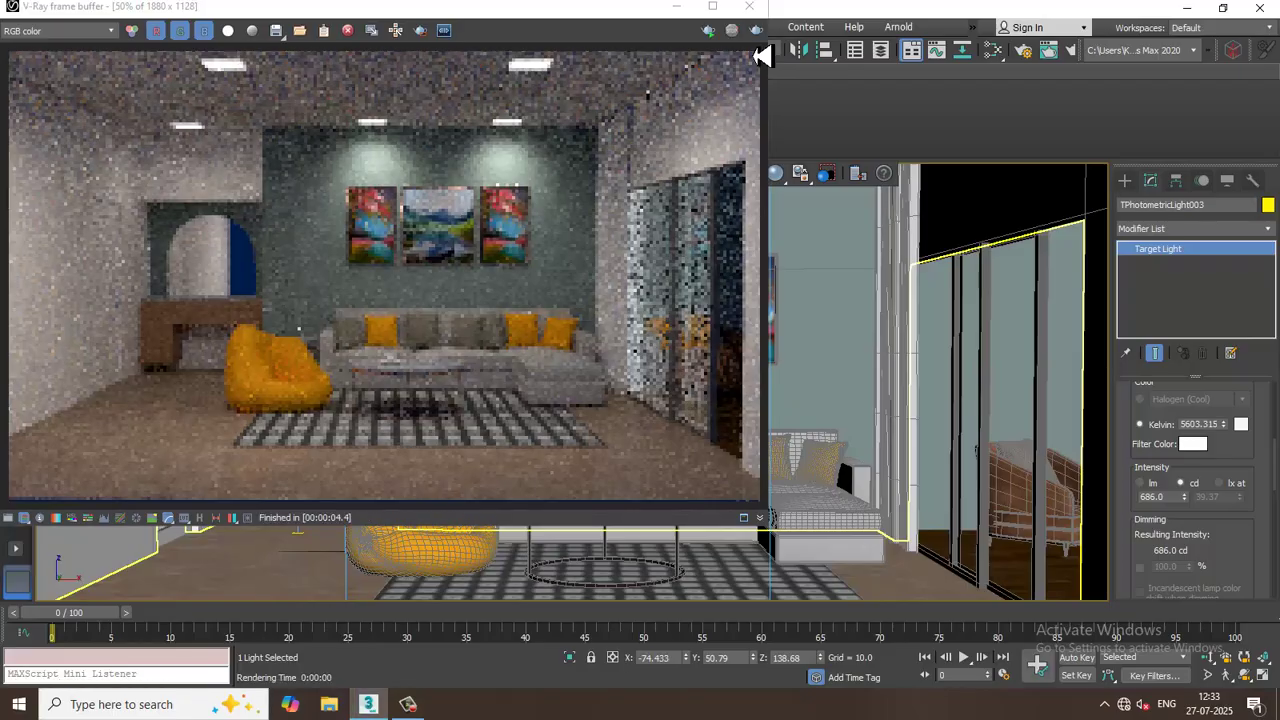
{"action": "left_click", "coordinate": [750, 7]}
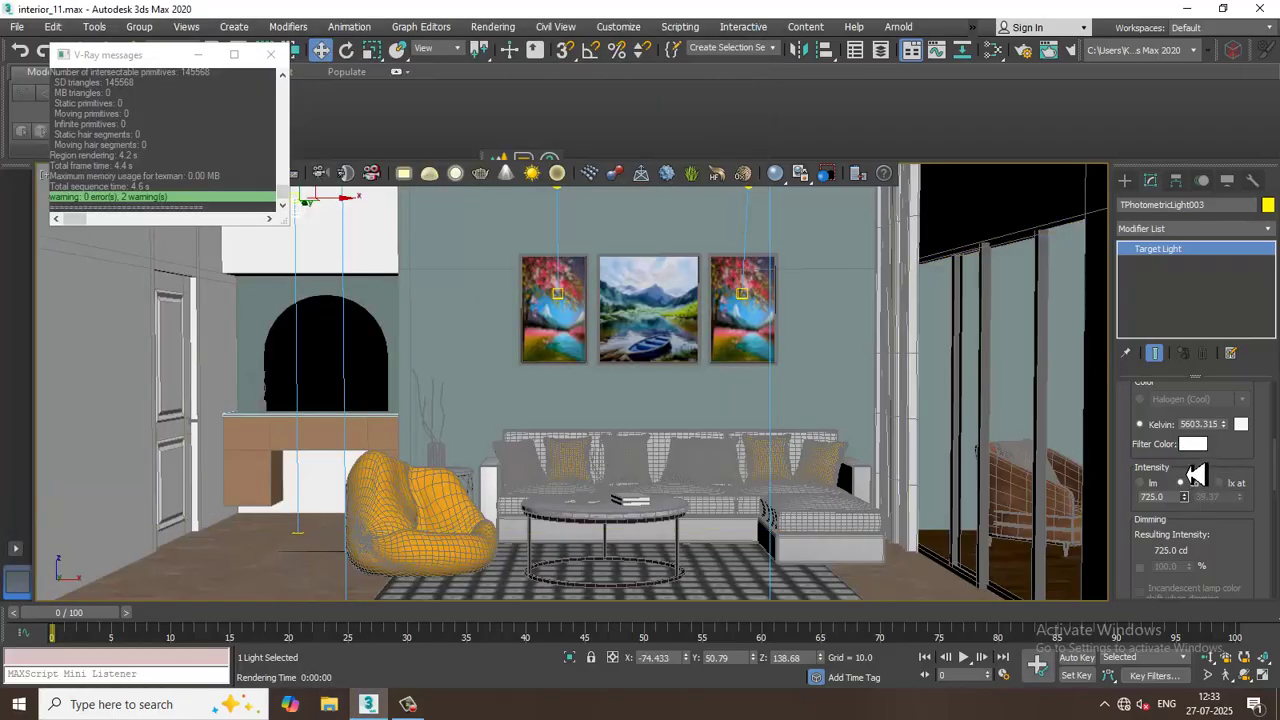
Step: Set the console-alcove light's intensity to 726 cd and test-render the camera view
{"action": "left_click", "coordinate": [1184, 500]}
{"action": "left_click", "coordinate": [493, 26]}
{"action": "left_click", "coordinate": [514, 52]}
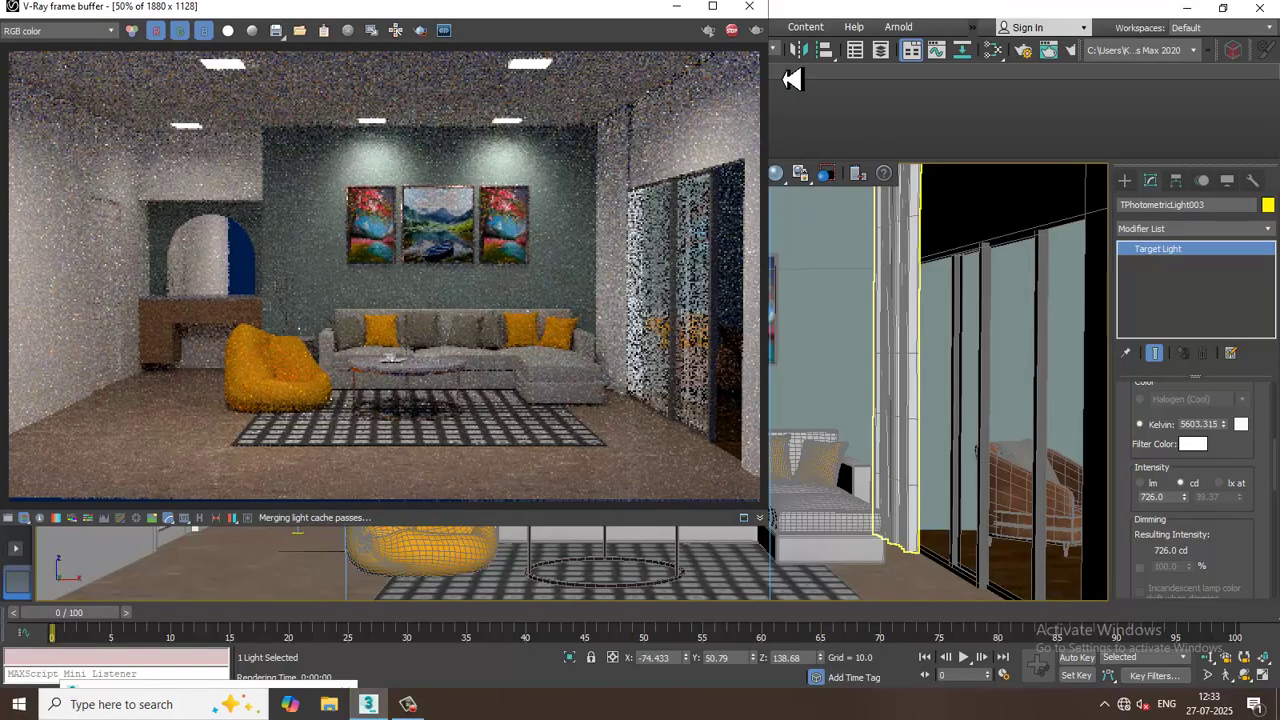
{"action": "left_click", "coordinate": [749, 6]}
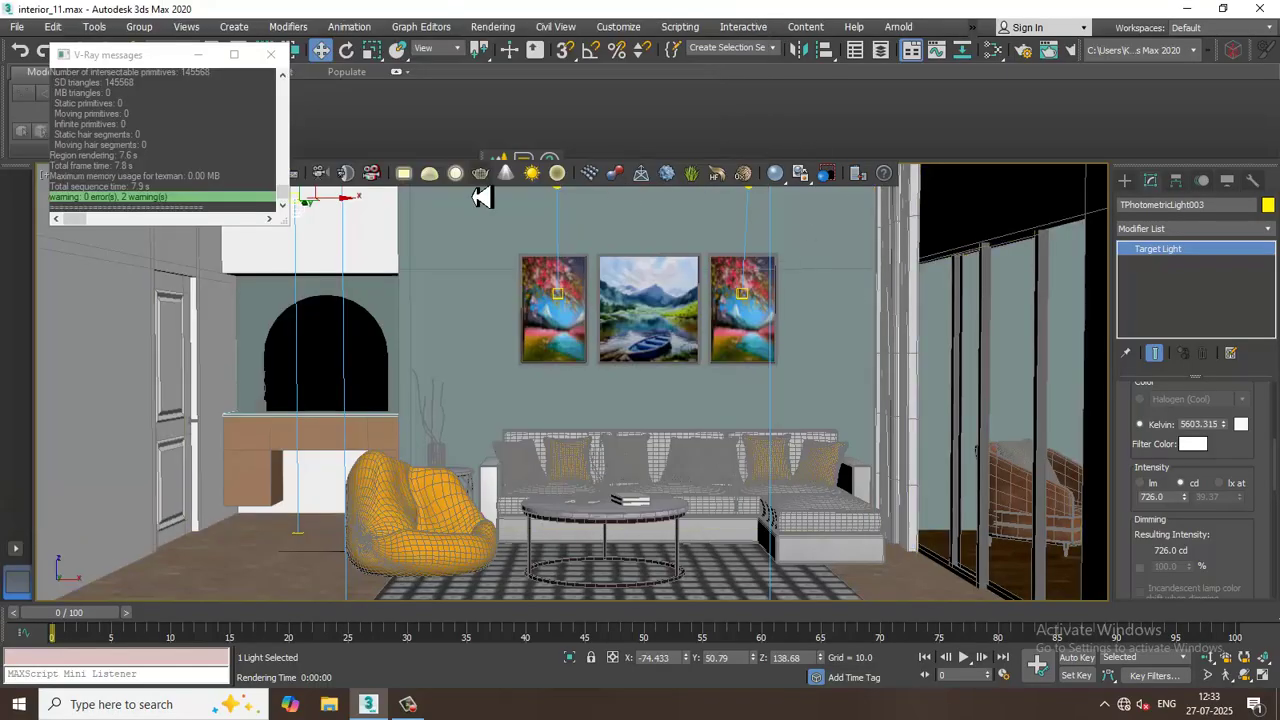
Step: Minimize the V-Ray messages window and move the floating V-Ray toolbar off the viewport to above it
{"action": "left_click", "coordinate": [199, 55]}
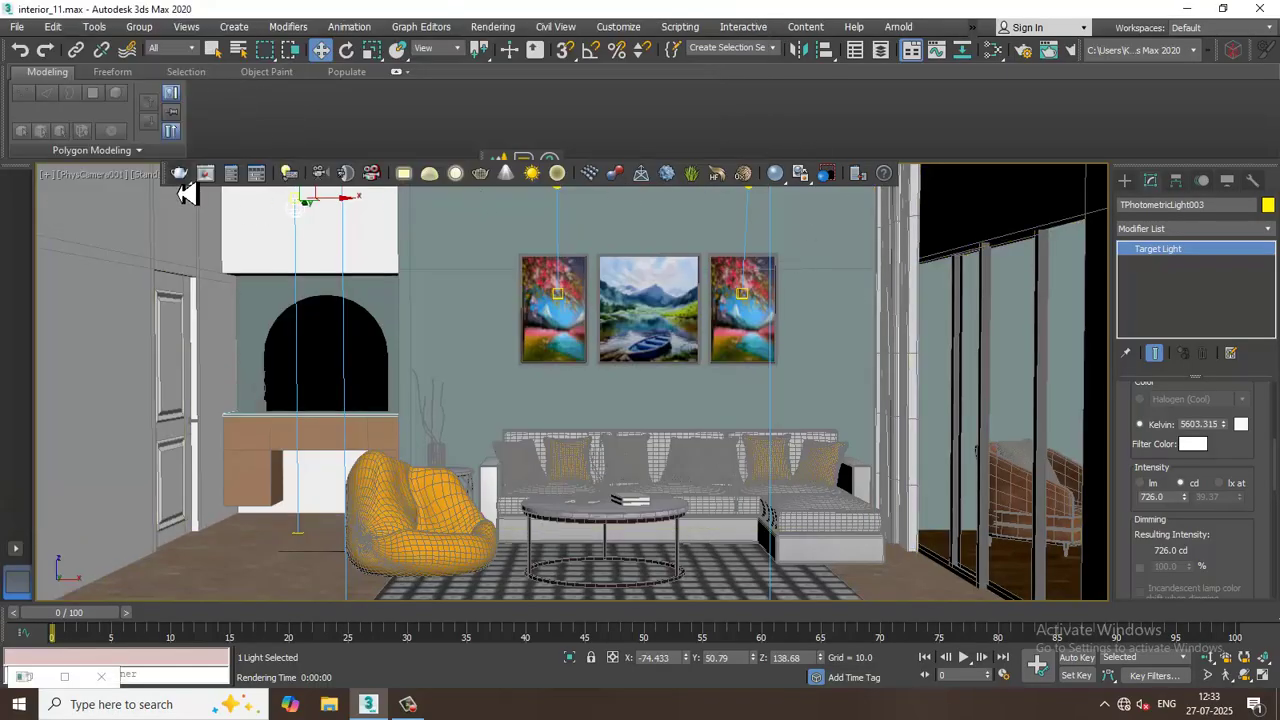
{"action": "left_click_drag", "start_coordinate": [172, 190], "coordinate": [234, 100]}
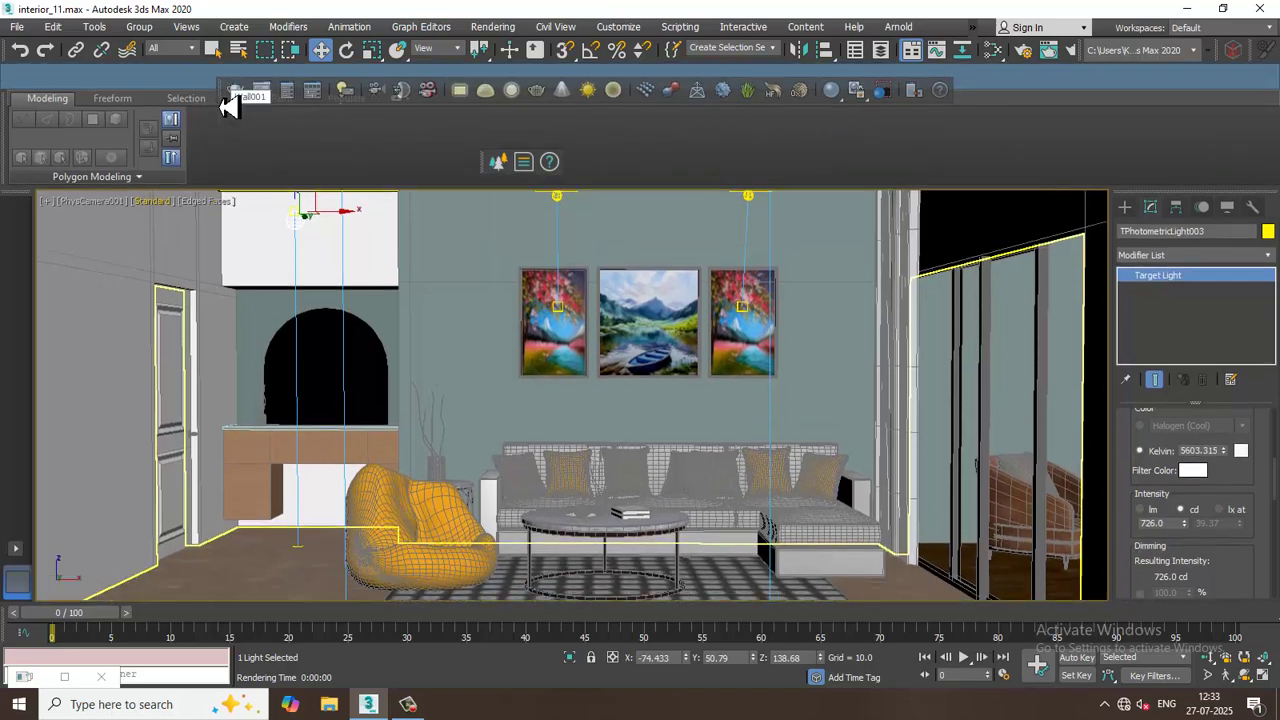
Step: Set the intensity of the two photometric lights above the yellow armchair and the sofa's chaise end to 7775 cd
{"action": "left_click", "coordinate": [380, 226]}
{"action": "key", "text": "p"}
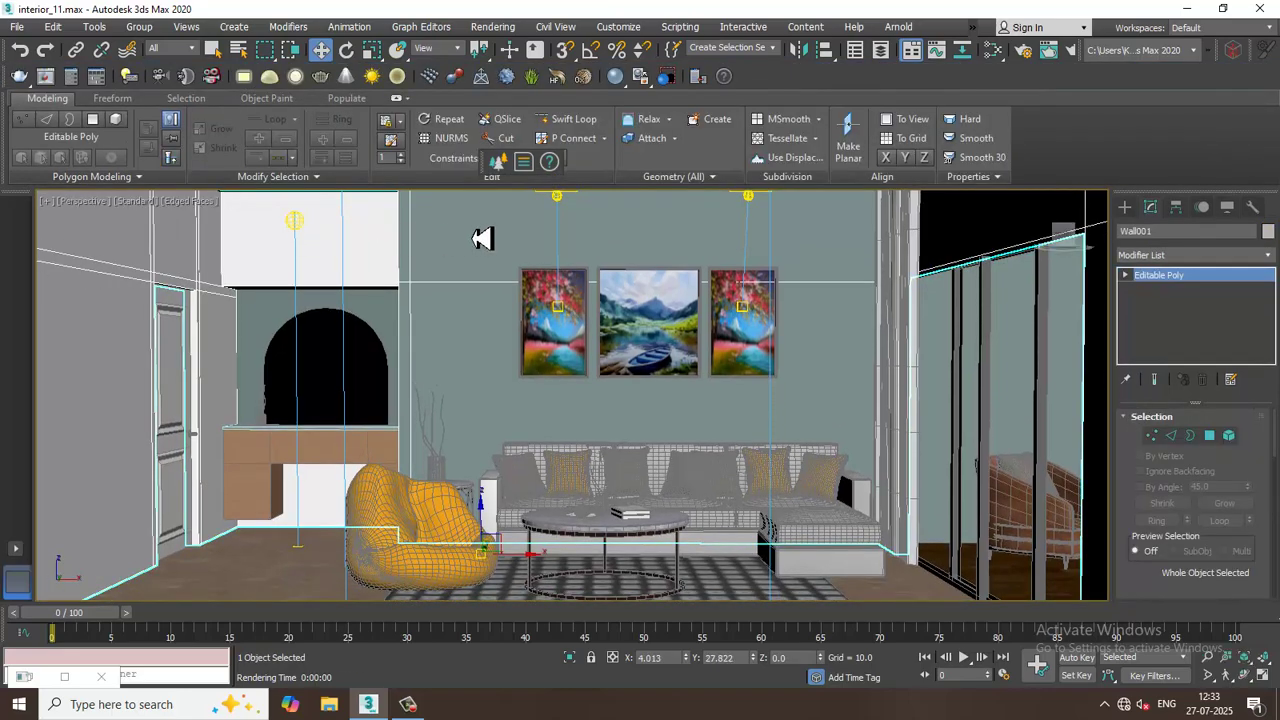
{"action": "scroll", "coordinate": [483, 240], "scroll_direction": "down", "scroll_amount": 5}
{"action": "middle_click_drag", "start_coordinate": [537, 260], "coordinate": [553, 329], "text": "alt"}
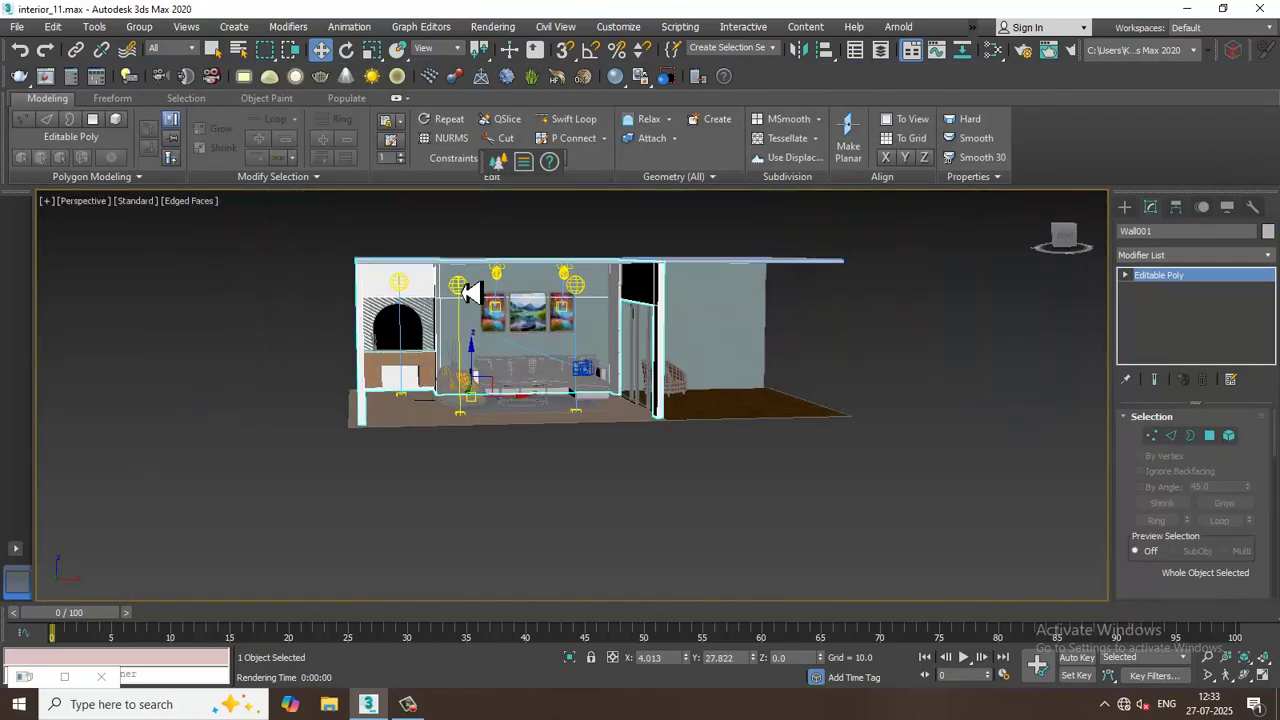
{"action": "left_click", "coordinate": [461, 291]}
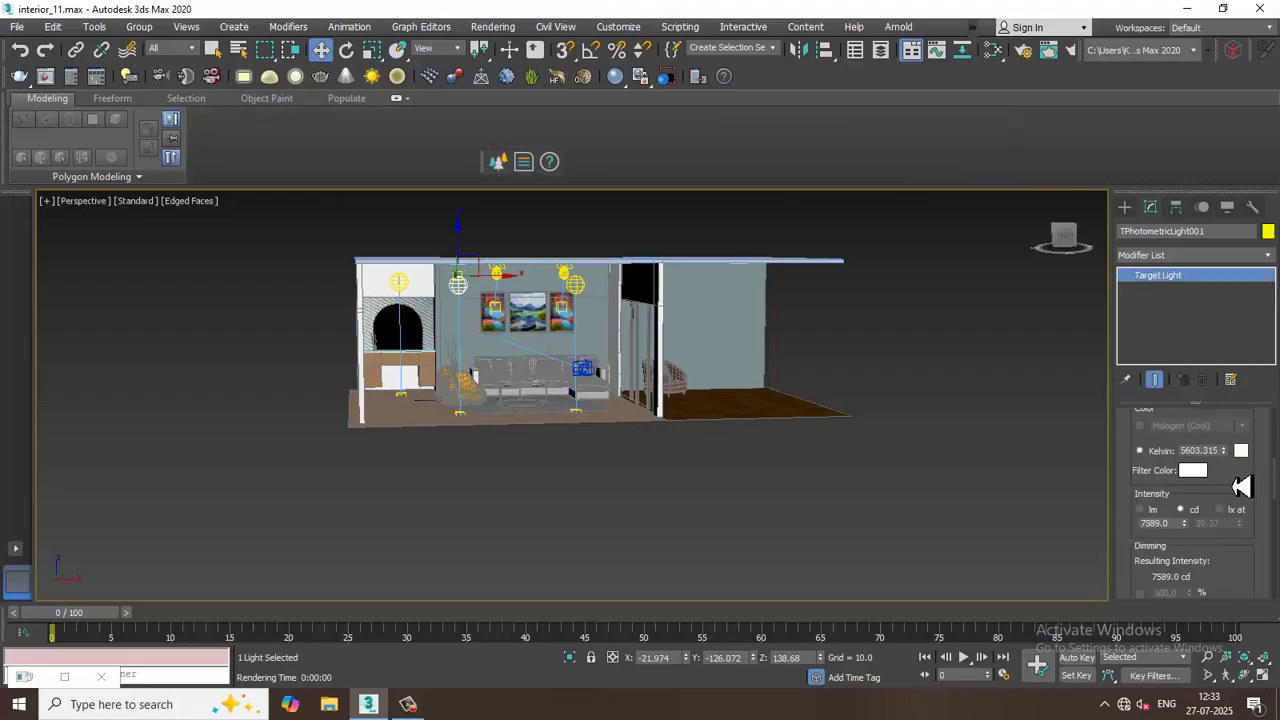
{"action": "left_click_drag", "start_coordinate": [1240, 486], "coordinate": [1237, 436]}
{"action": "left_click_drag", "start_coordinate": [1184, 472], "coordinate": [1136, 334]}
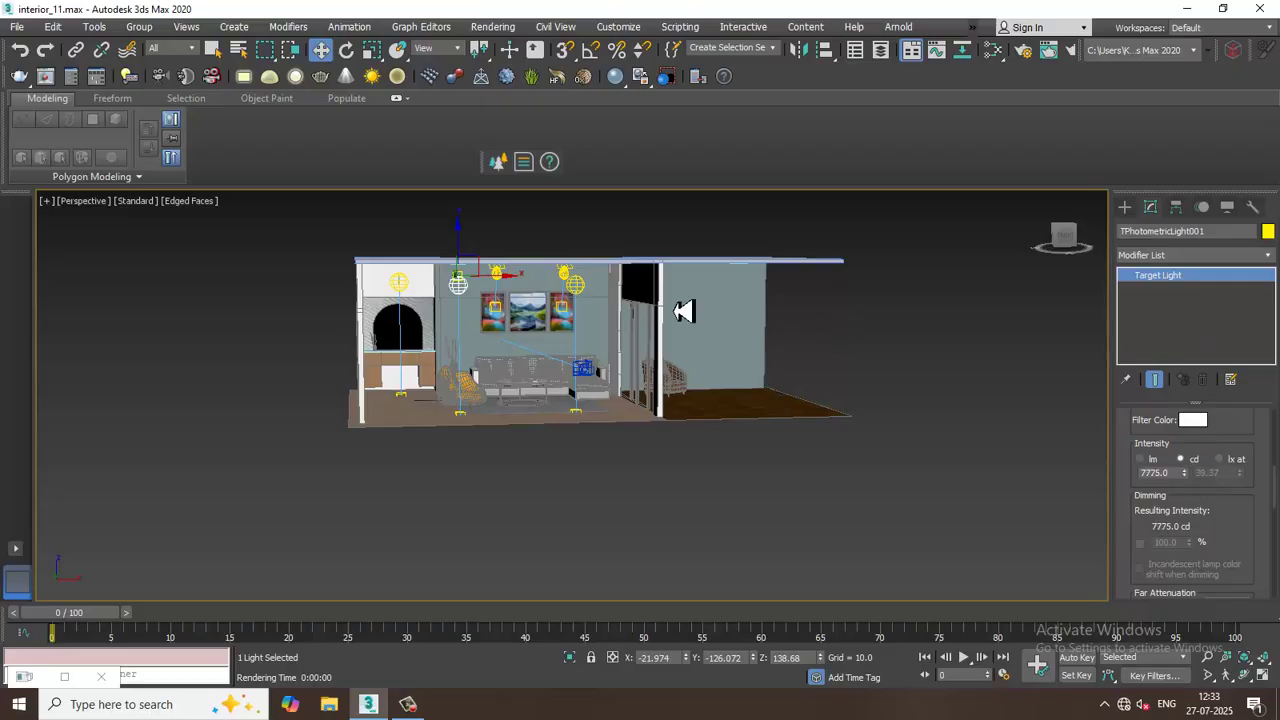
{"action": "left_click", "coordinate": [578, 287]}
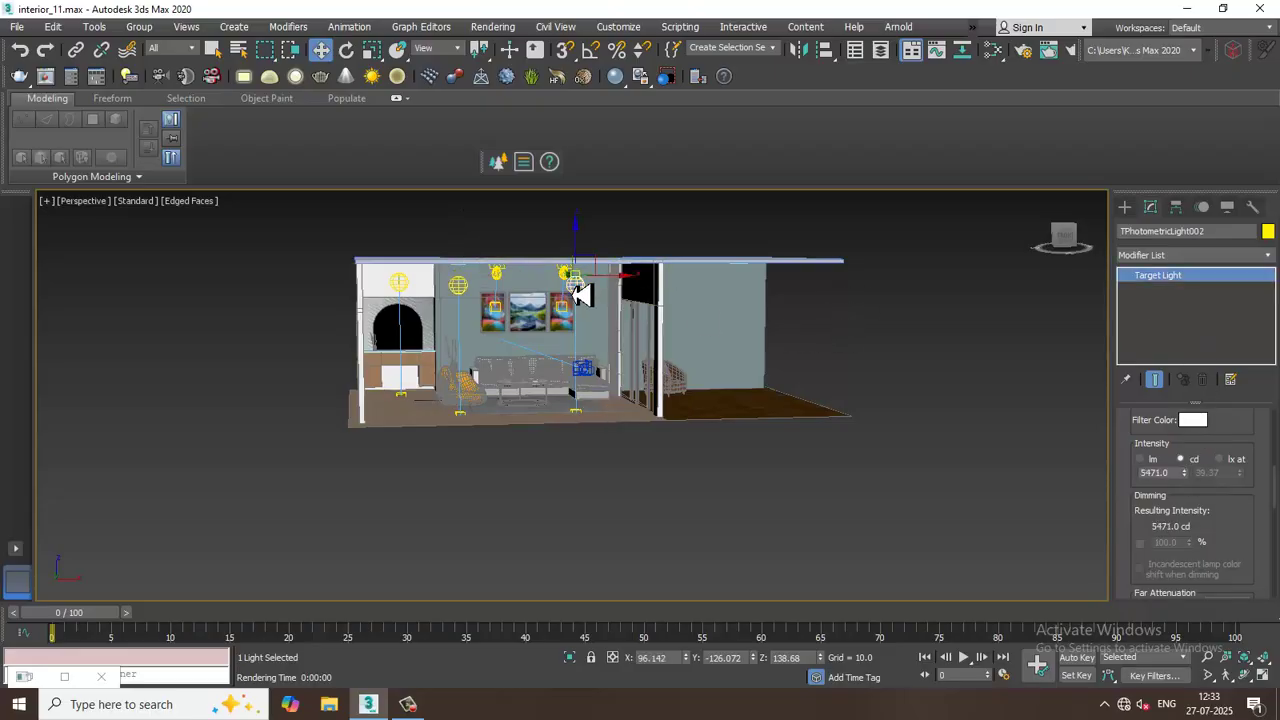
{"action": "double_click", "coordinate": [1162, 474]}
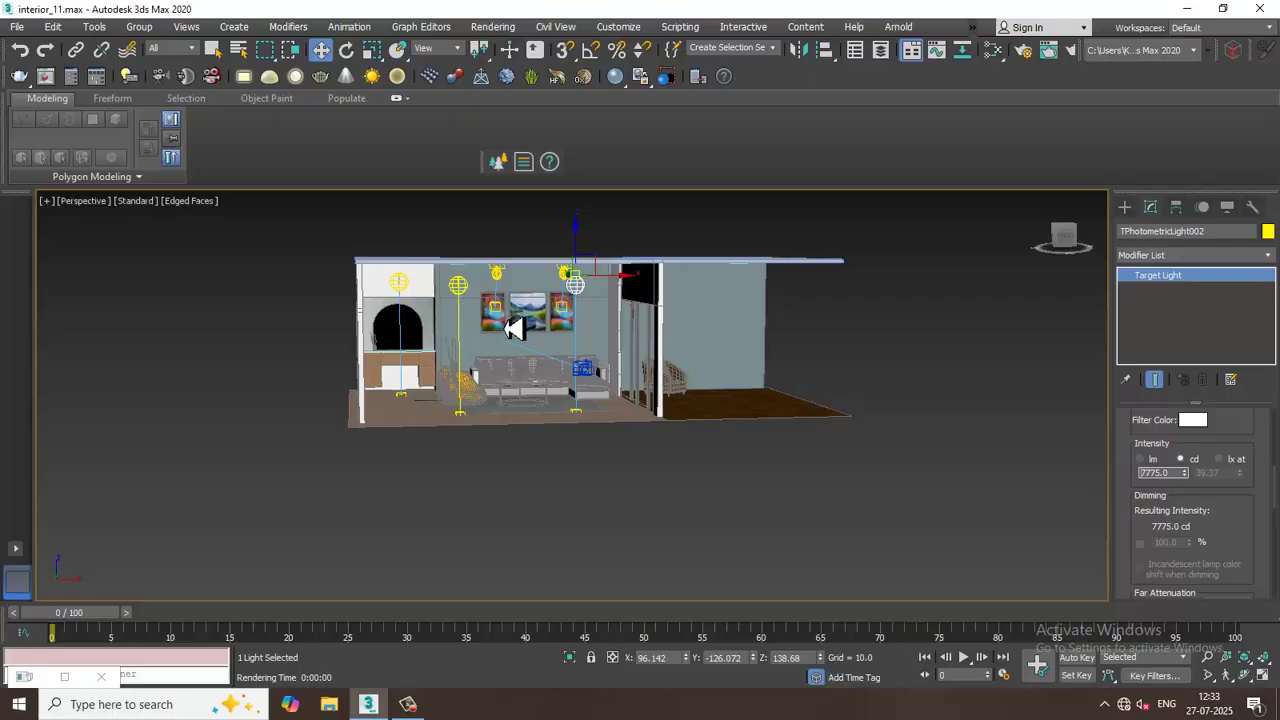
Step: Test-render the camera view with the brighter living-area lights, and close the V-Ray frame buffer
{"action": "key", "text": "alt+w"}
{"action": "left_click", "coordinate": [843, 508]}
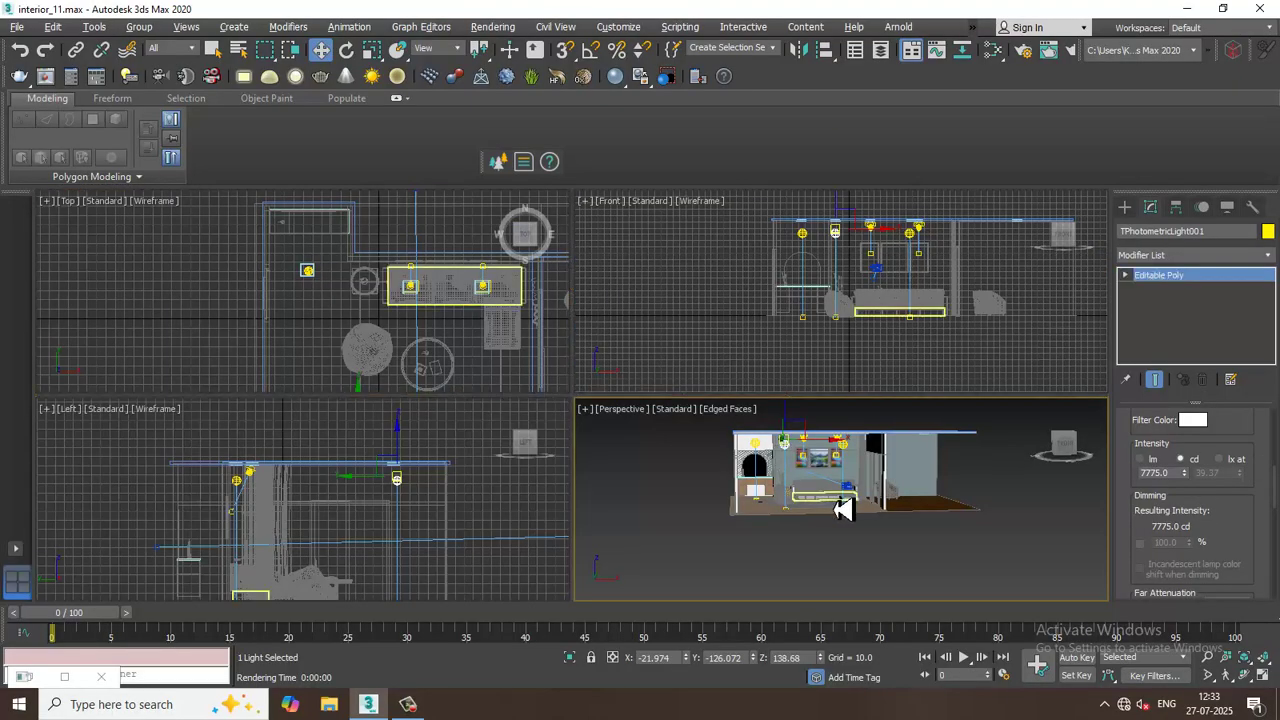
{"action": "key", "text": "alt+w"}
{"action": "key", "text": "c"}
{"action": "left_click", "coordinate": [490, 27]}
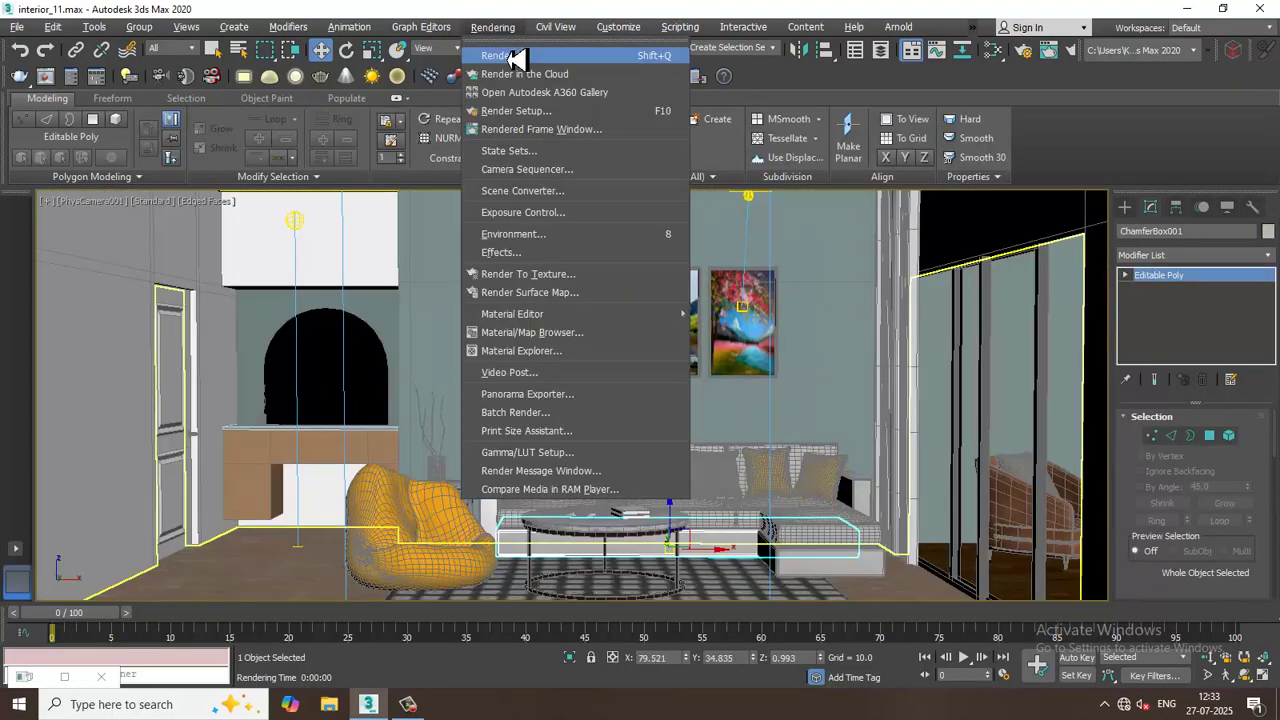
{"action": "left_click", "coordinate": [514, 56]}
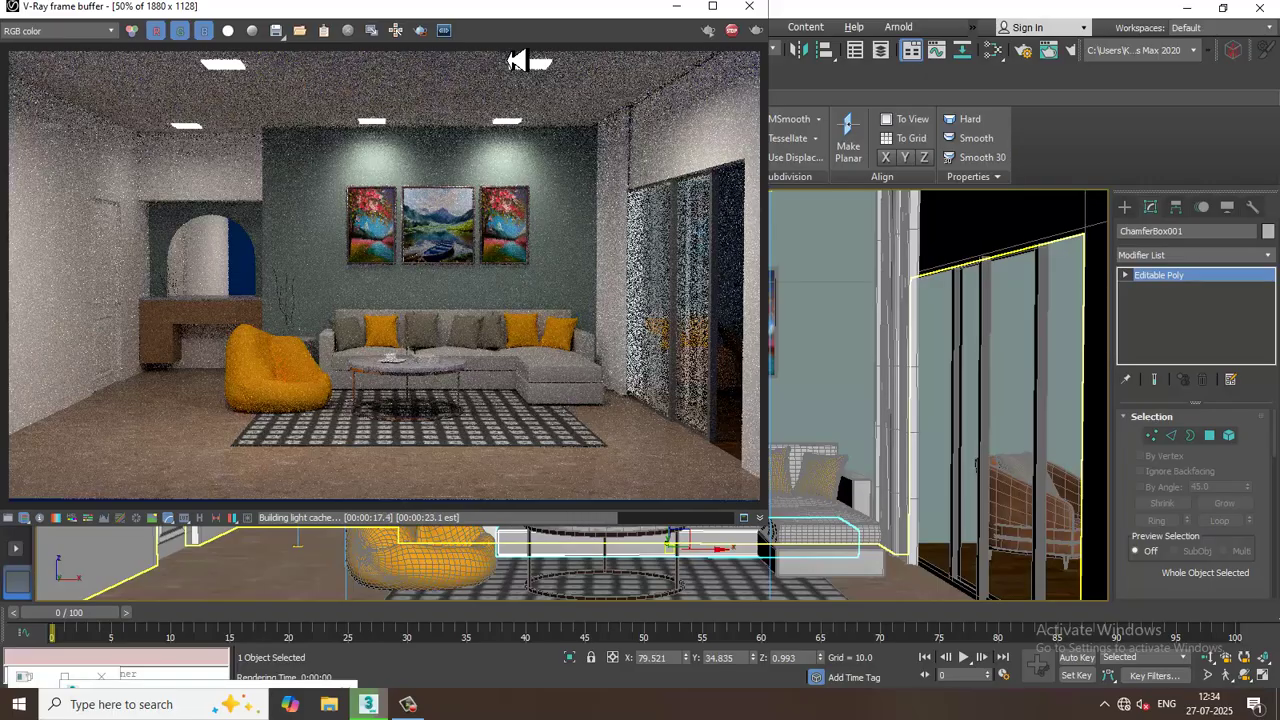
{"action": "left_click", "coordinate": [750, 6]}
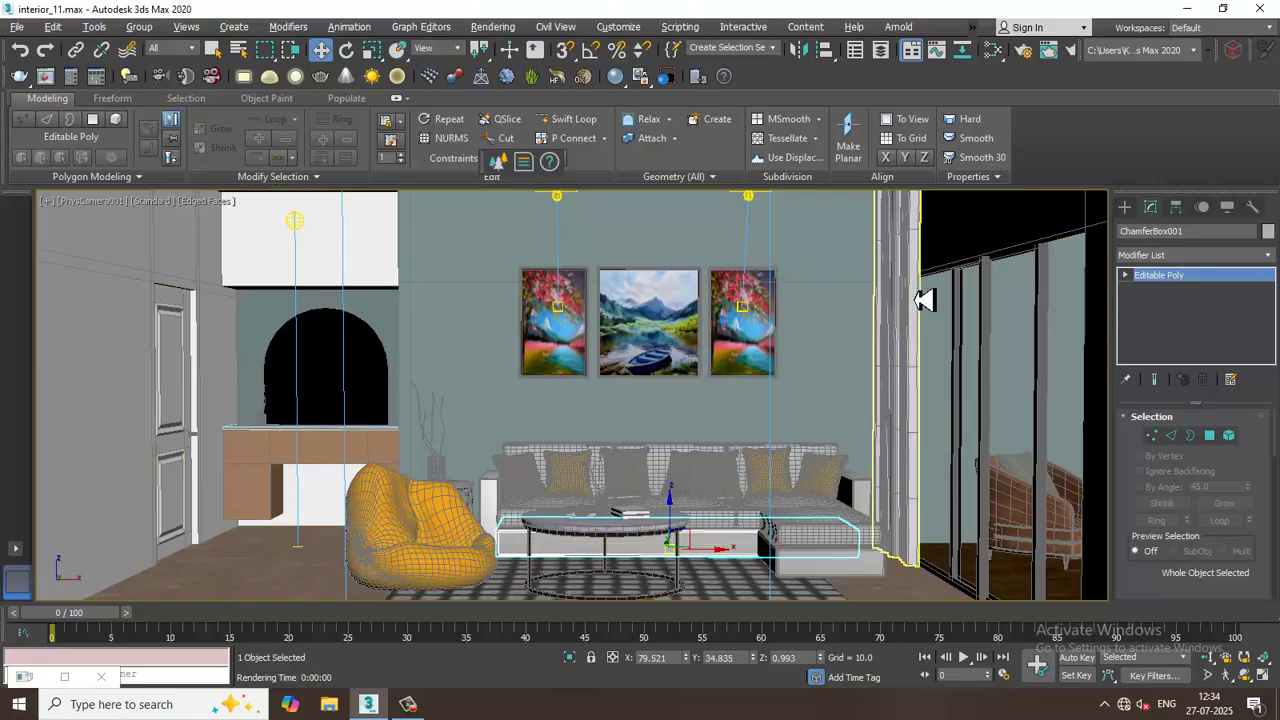
Step: Add a new Volume Light effect to the photometric light above the yellow armchair
{"action": "key", "text": "p"}
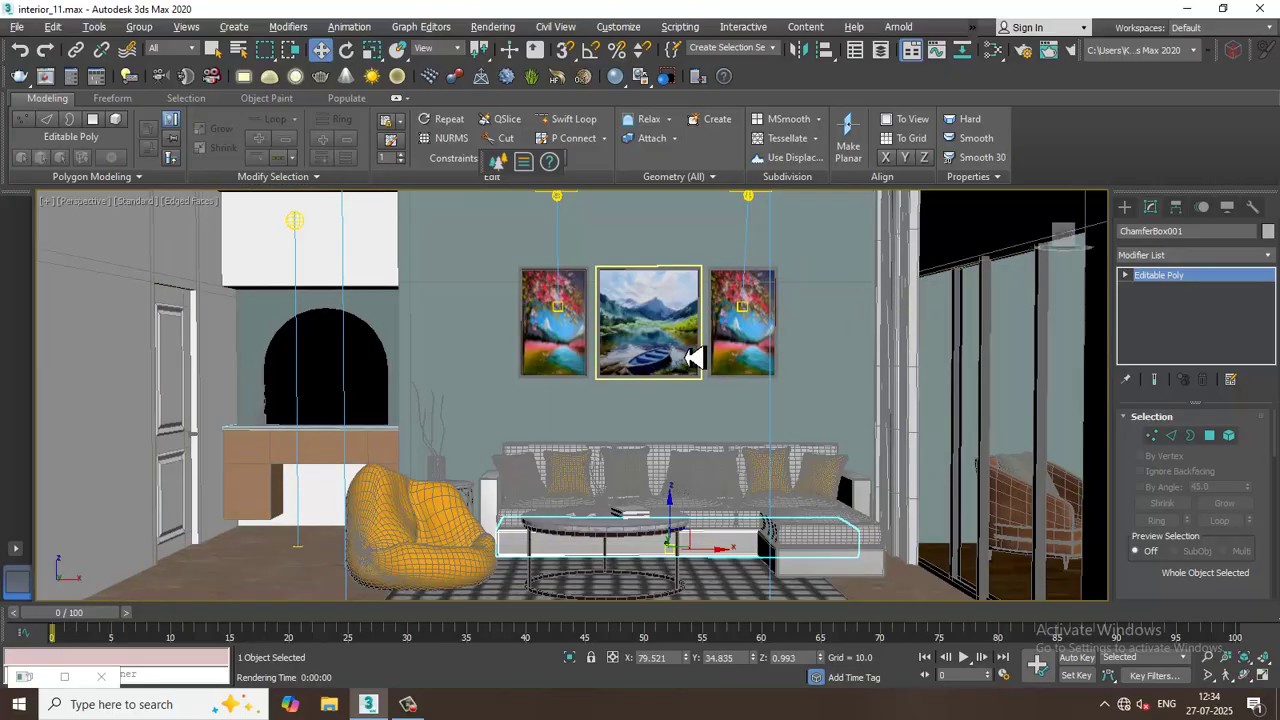
{"action": "key", "text": "alt+w"}
{"action": "key", "text": "alt+w"}
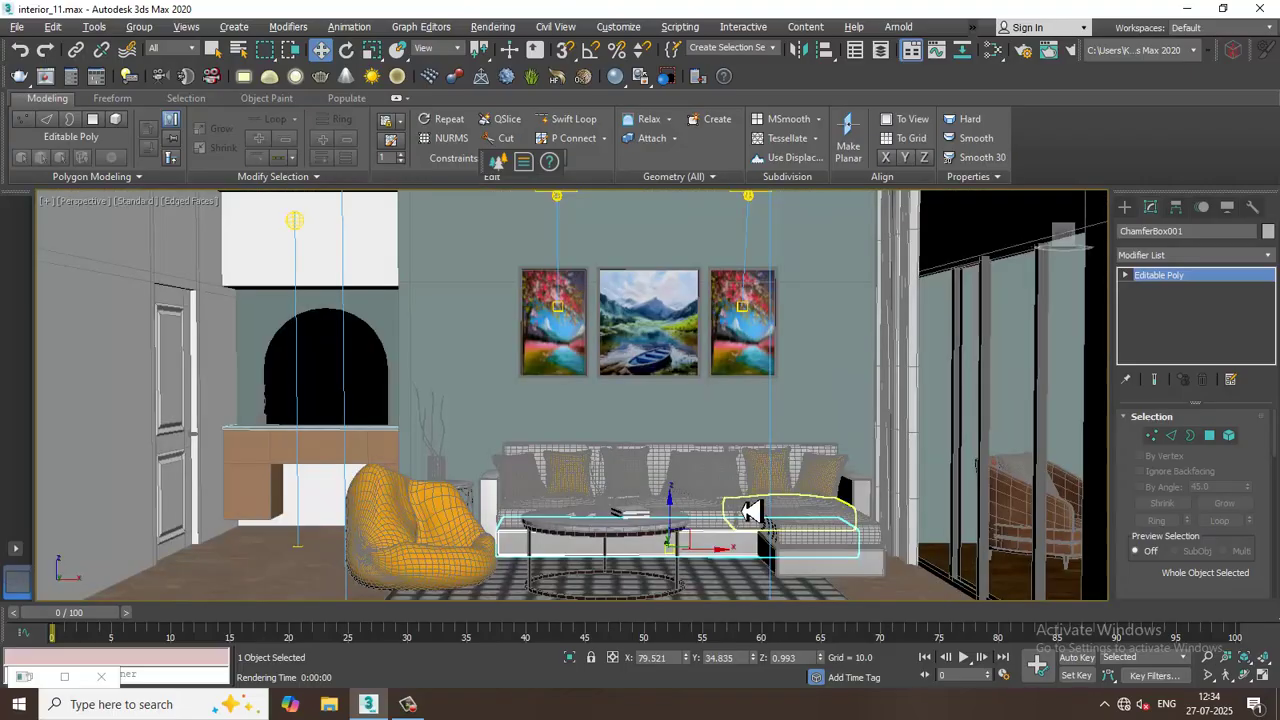
{"action": "left_click", "coordinate": [627, 408]}
{"action": "scroll", "coordinate": [628, 408], "scroll_direction": "down", "scroll_amount": 4}
{"action": "middle_click_drag", "start_coordinate": [628, 408], "coordinate": [639, 382], "text": "alt"}
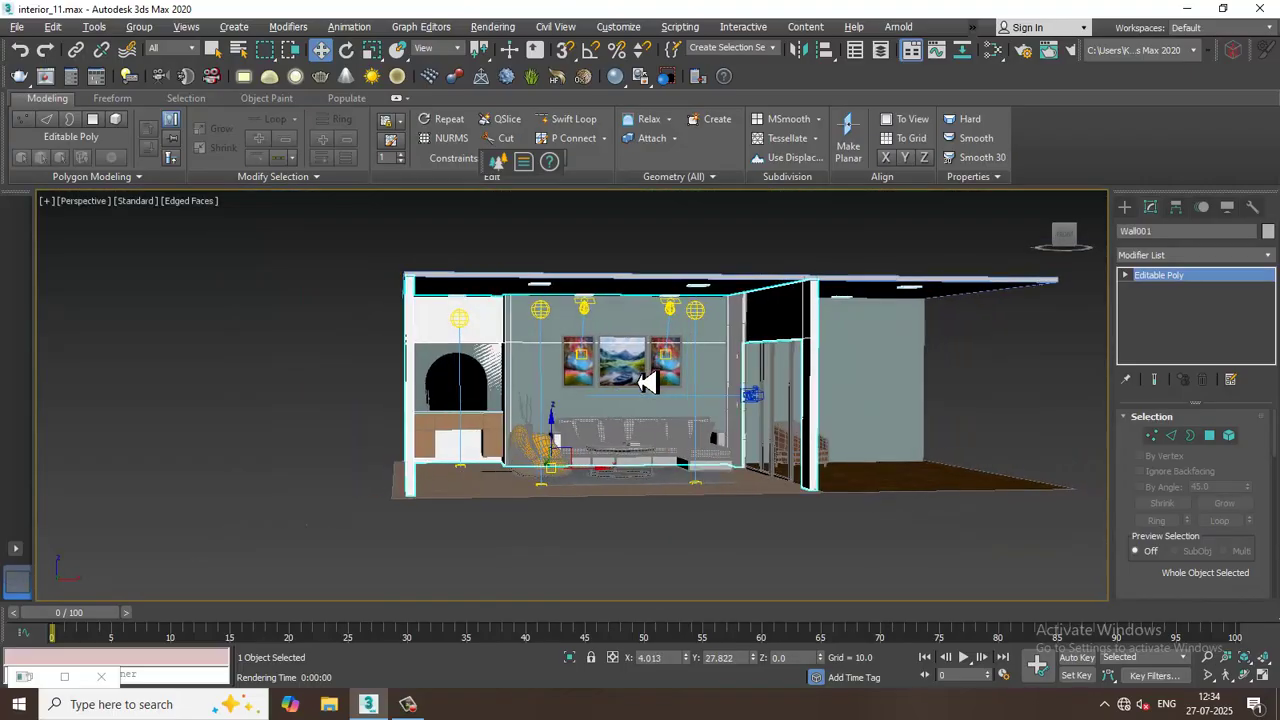
{"action": "left_click", "coordinate": [548, 314]}
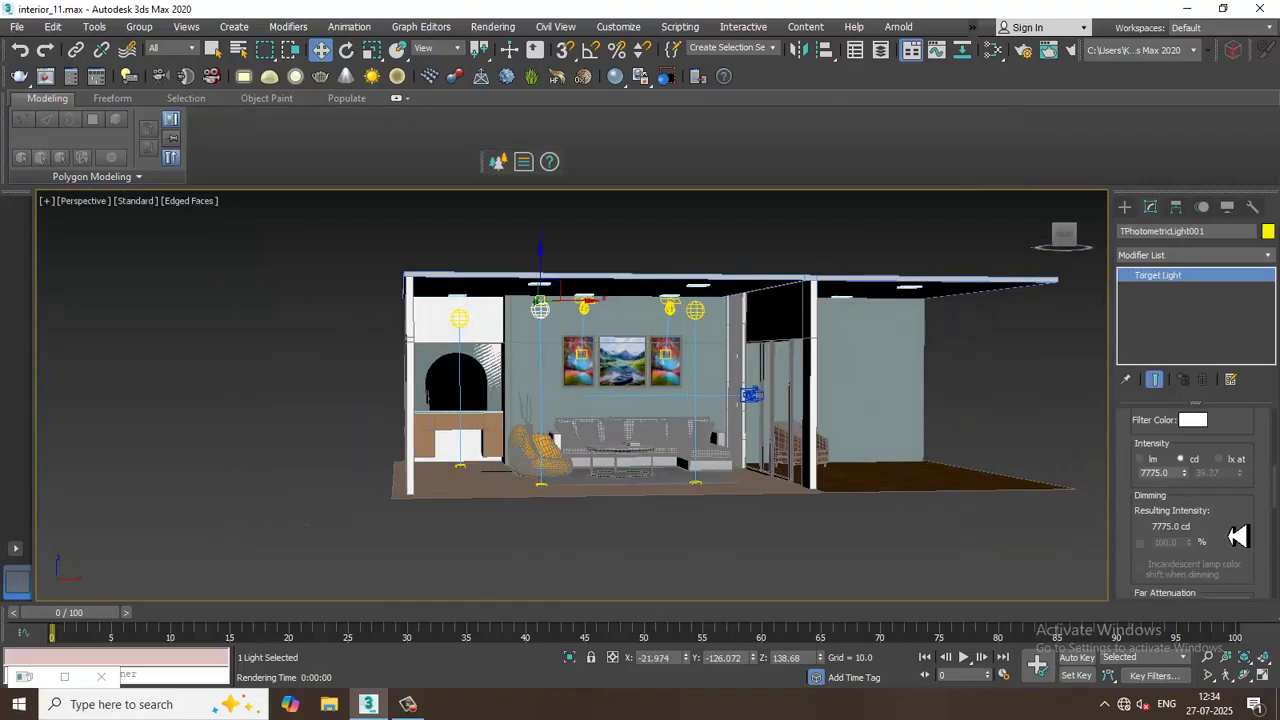
{"action": "scroll", "coordinate": [1238, 536], "scroll_direction": "down", "scroll_amount": 10}
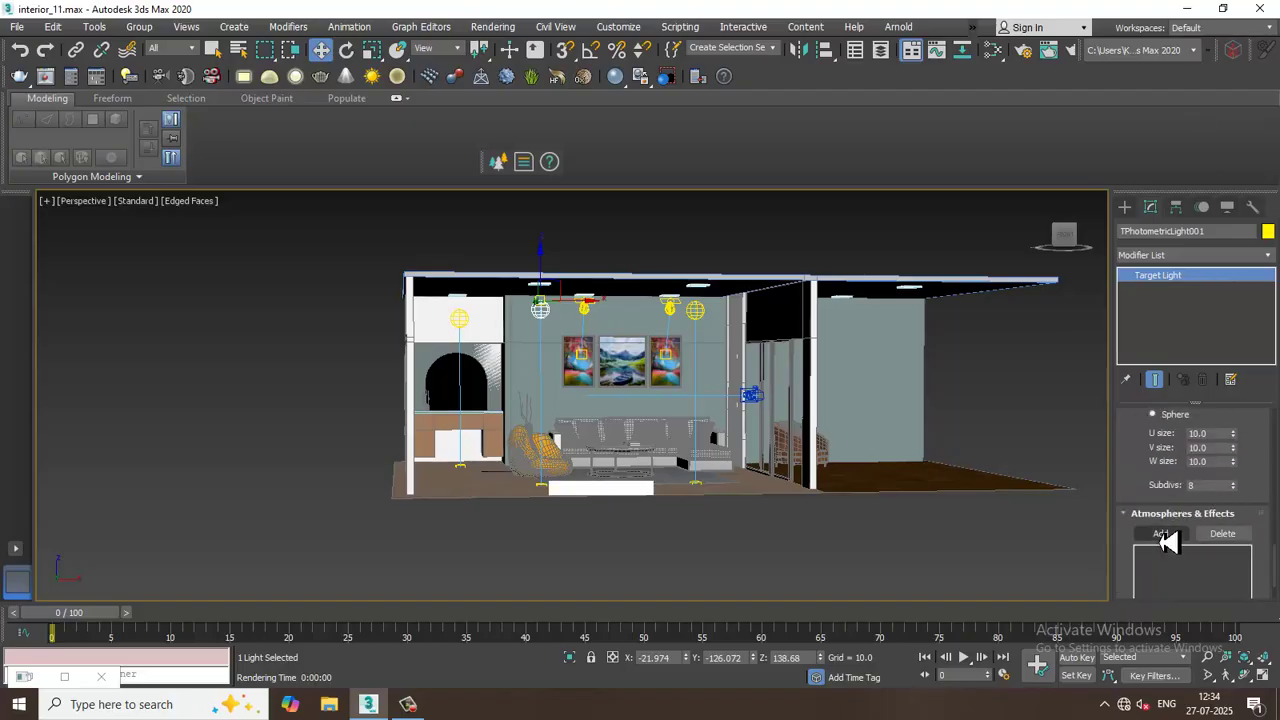
{"action": "left_click", "coordinate": [1162, 535]}
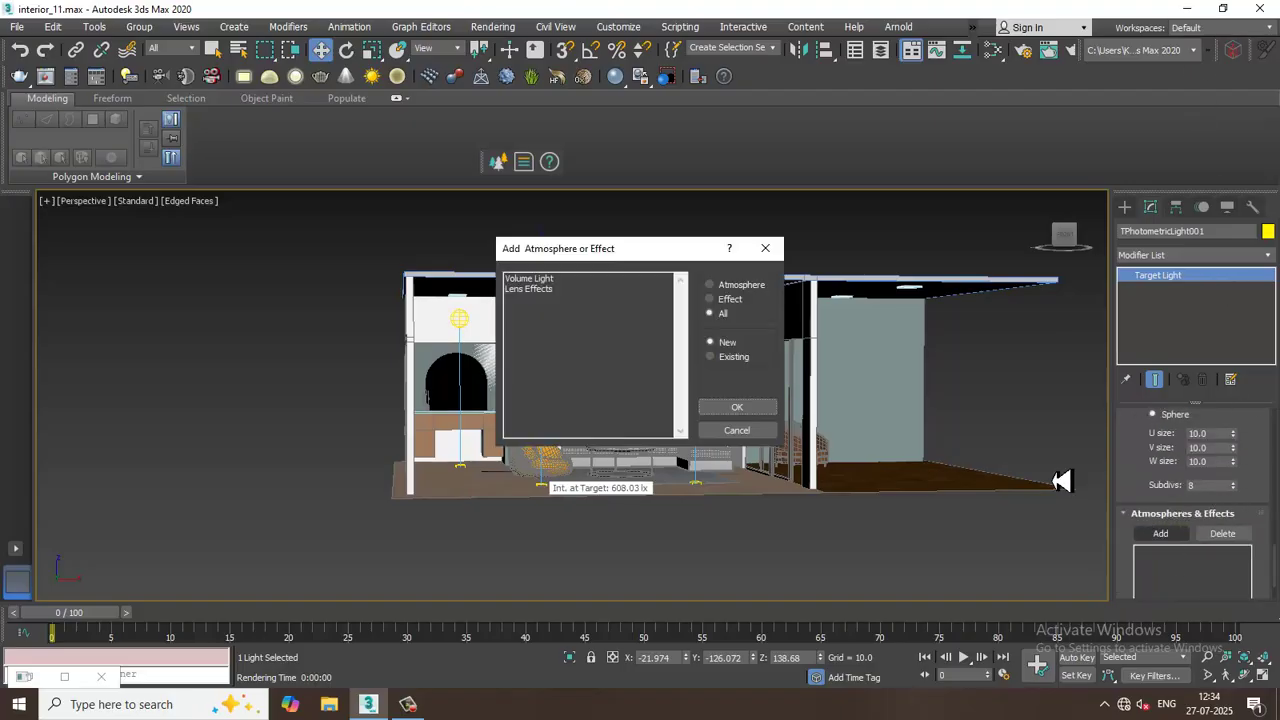
{"action": "left_click", "coordinate": [540, 280]}
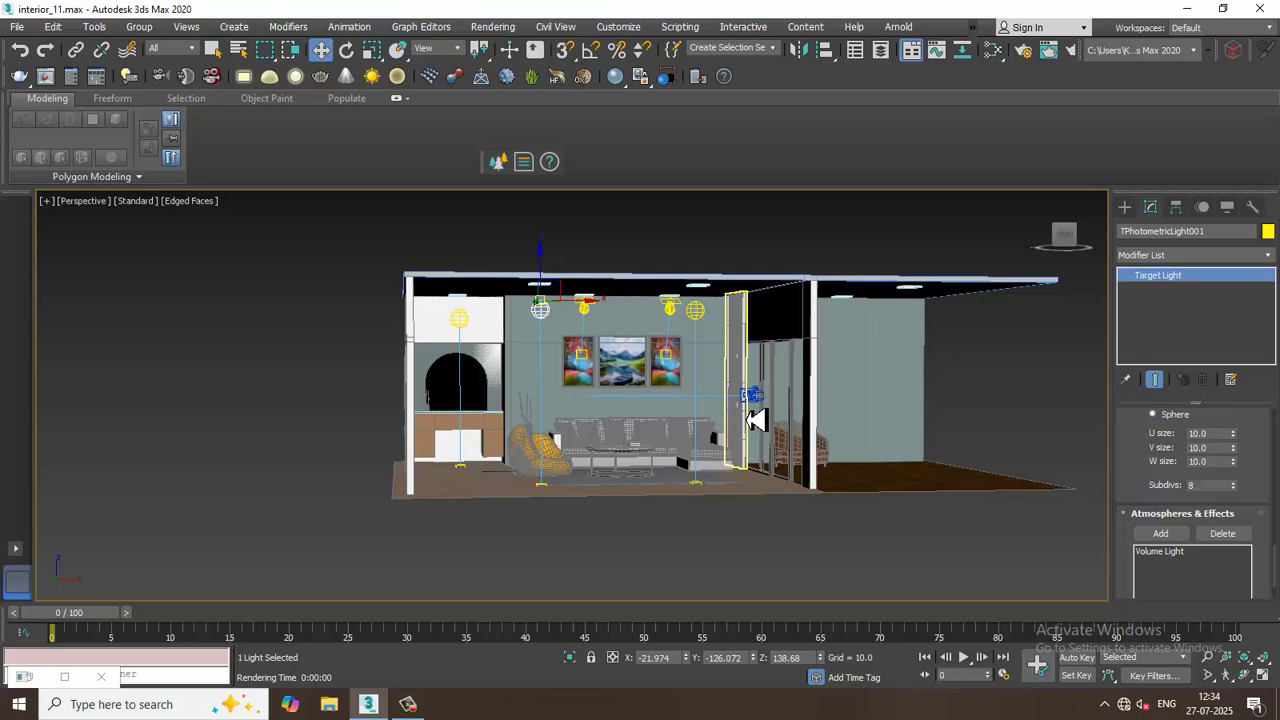
Step: Open the Volume Light effect's setup and pick the photometric light above the yellow armchair as its light
{"action": "left_click", "coordinate": [1178, 554]}
{"action": "scroll", "coordinate": [1118, 483], "scroll_direction": "down", "scroll_amount": 2}
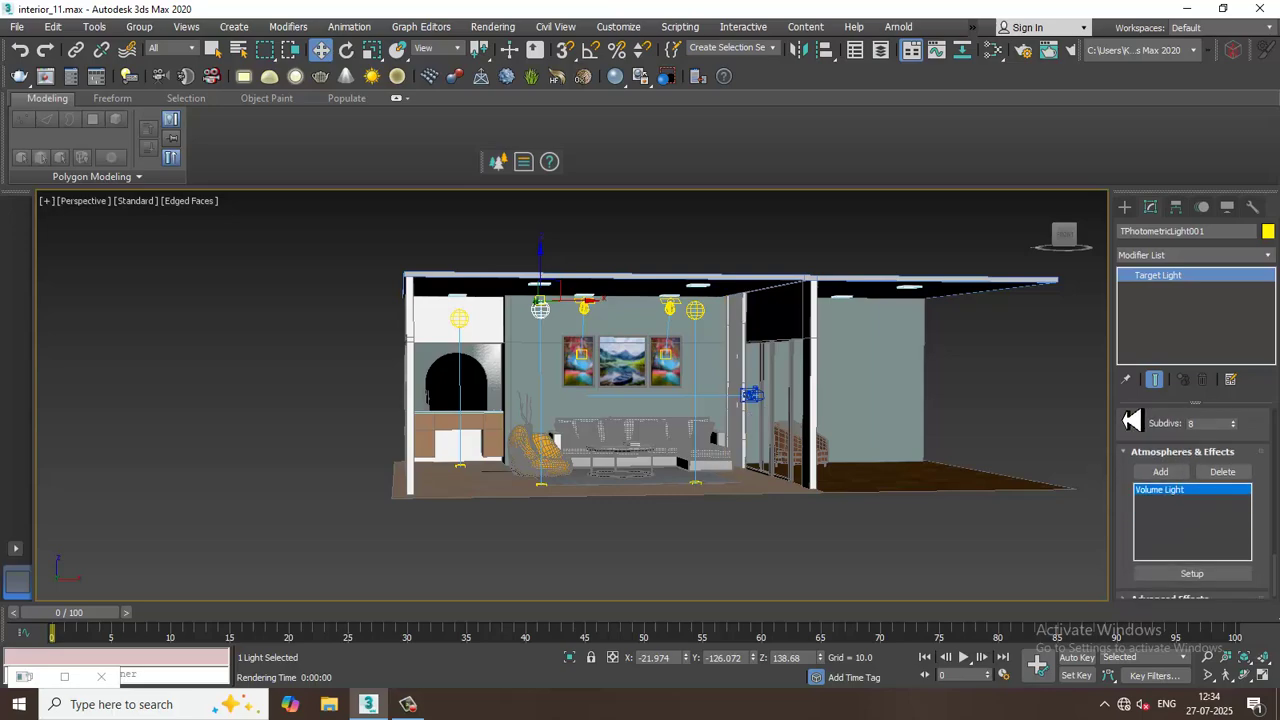
{"action": "left_click", "coordinate": [1212, 566]}
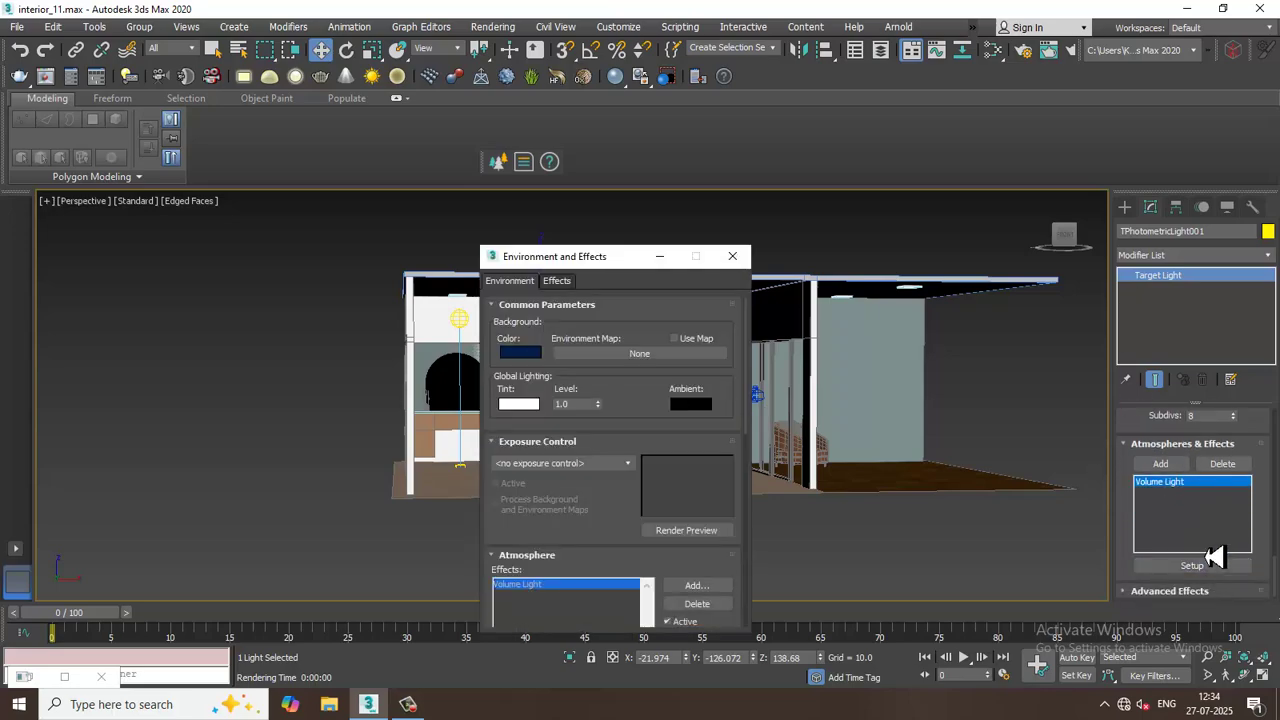
{"action": "left_click", "coordinate": [402, 712]}
{"action": "left_click", "coordinate": [402, 712]}
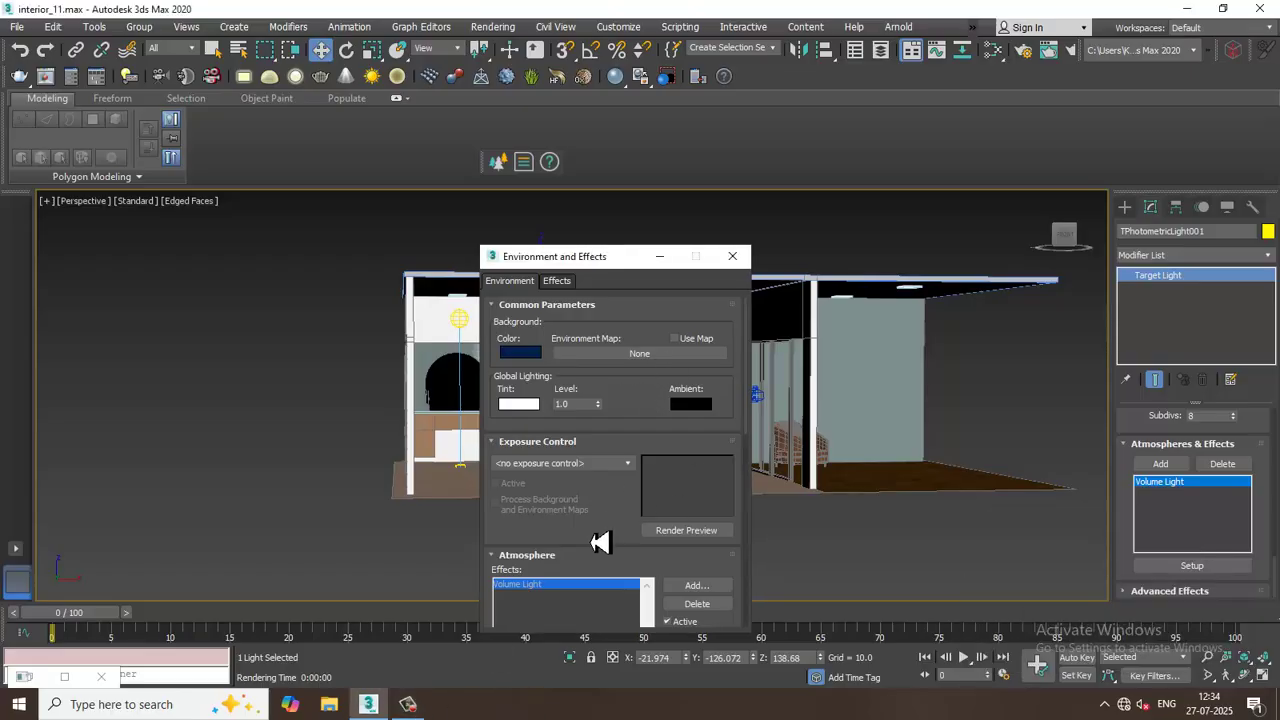
{"action": "left_click_drag", "start_coordinate": [600, 541], "coordinate": [603, 141]}
{"action": "left_click", "coordinate": [527, 433]}
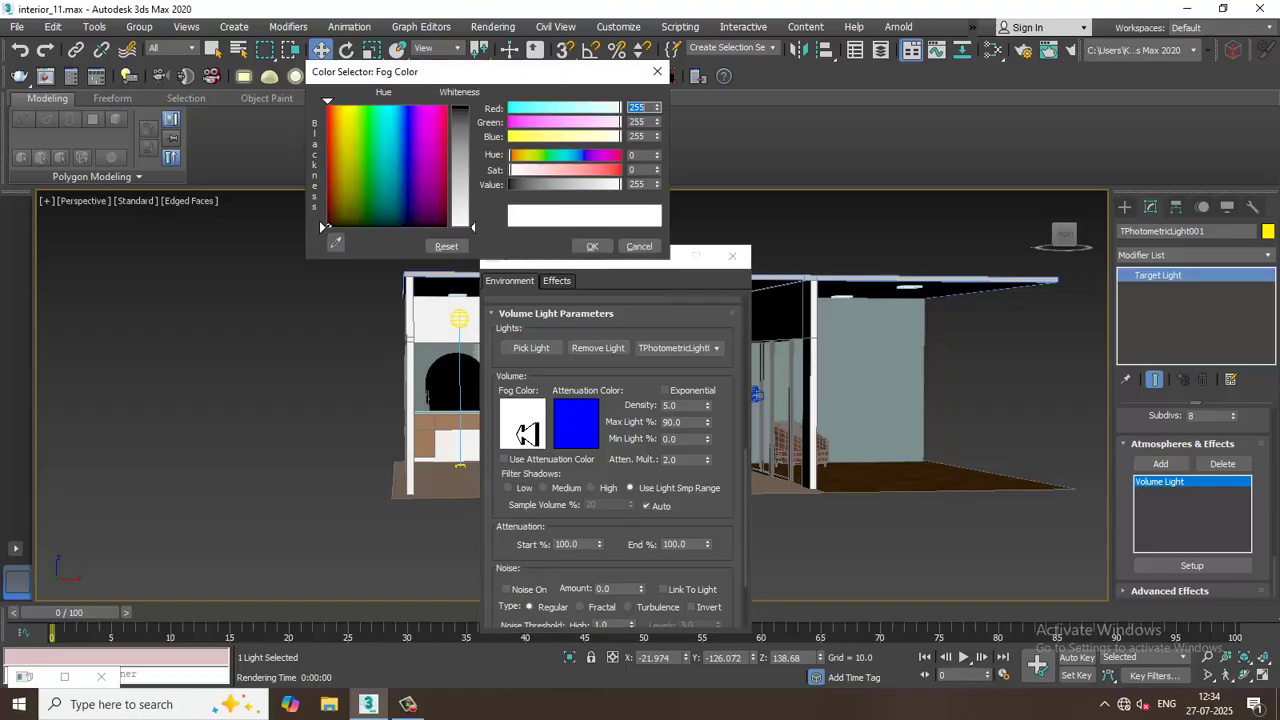
{"action": "left_click", "coordinate": [540, 348]}
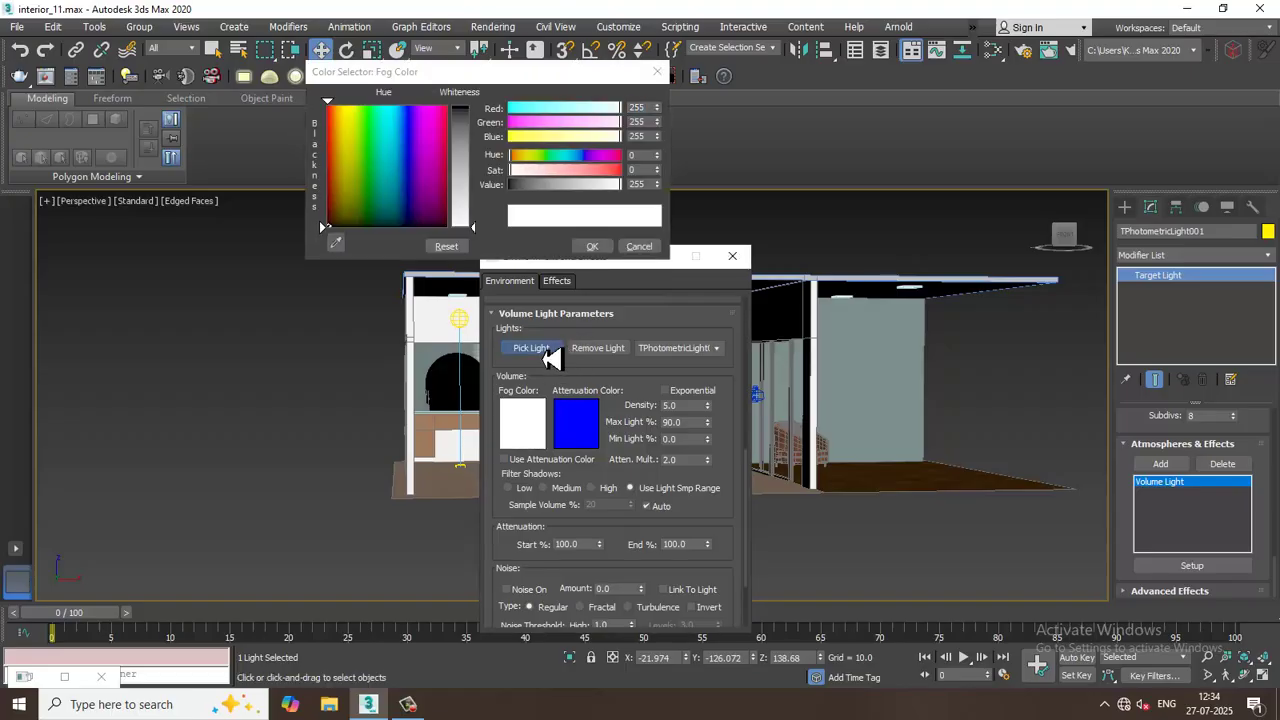
{"action": "left_click", "coordinate": [645, 248]}
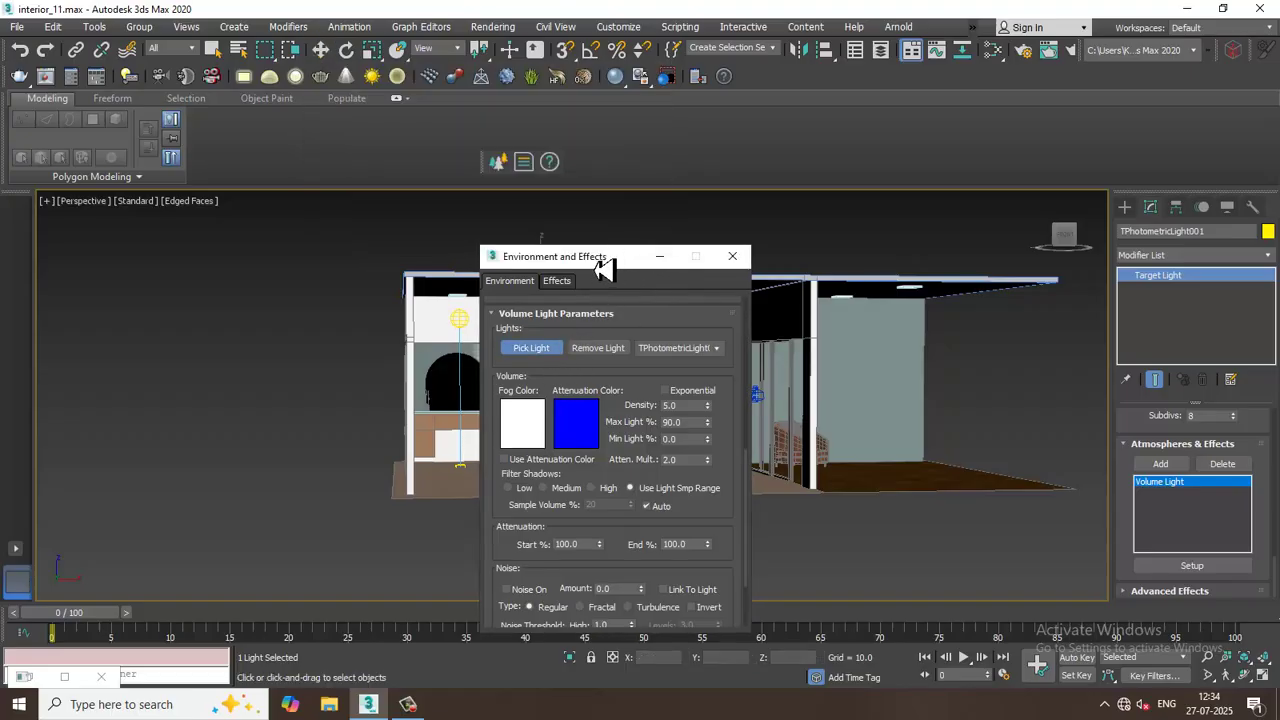
{"action": "left_click_drag", "start_coordinate": [671, 263], "coordinate": [916, 272]}
{"action": "left_click", "coordinate": [541, 310]}
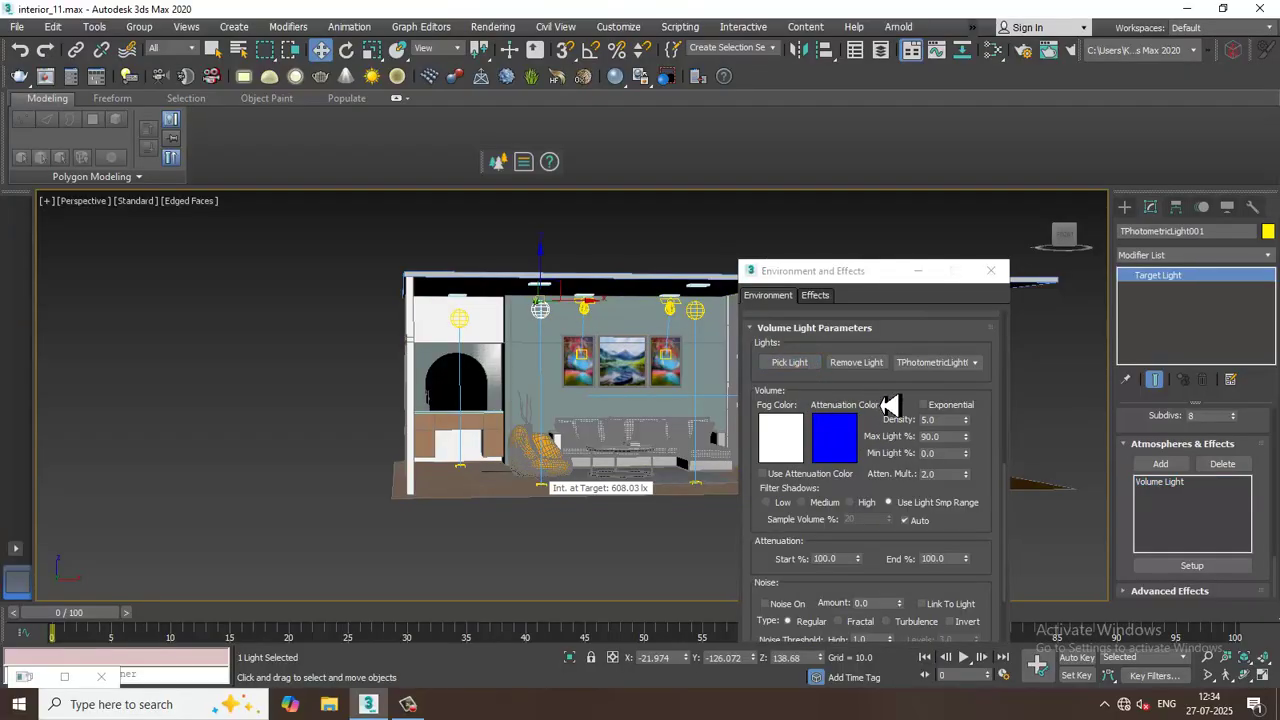
Step: Change the Volume Light's fog color to a warm off-white and set its density to 9.1
{"action": "left_click_drag", "start_coordinate": [889, 403], "coordinate": [880, 470]}
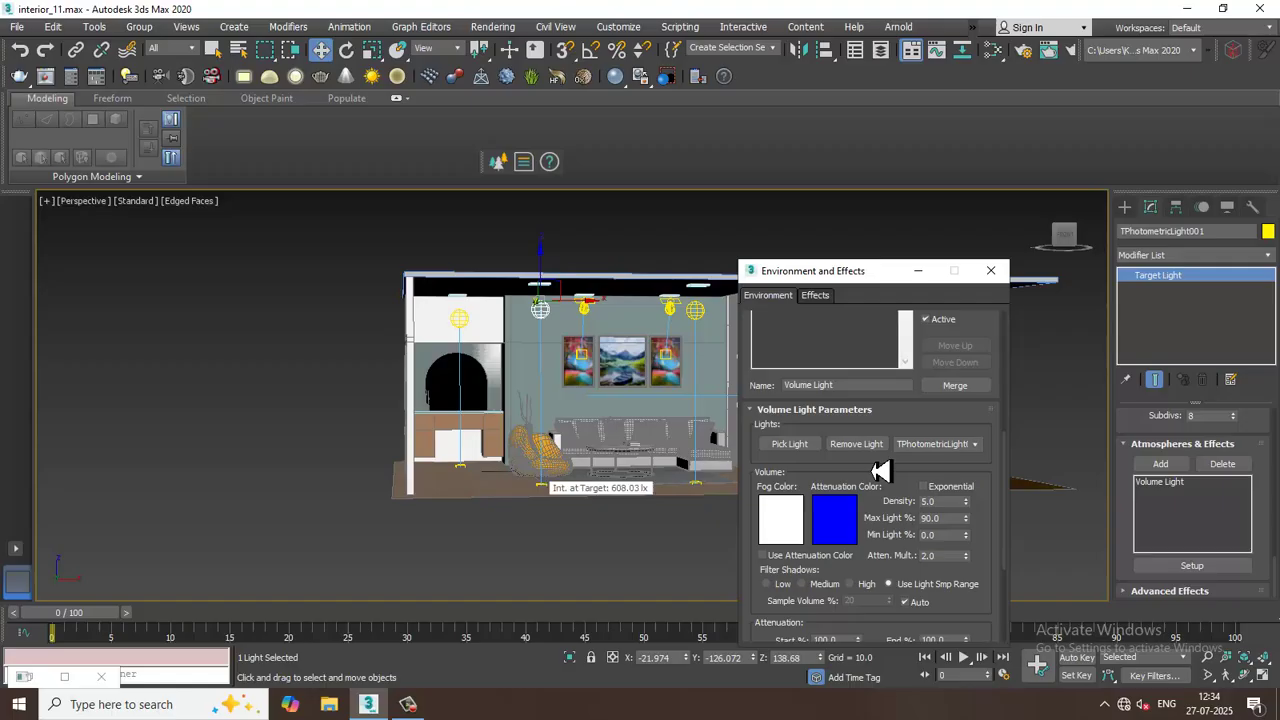
{"action": "left_click", "coordinate": [786, 532]}
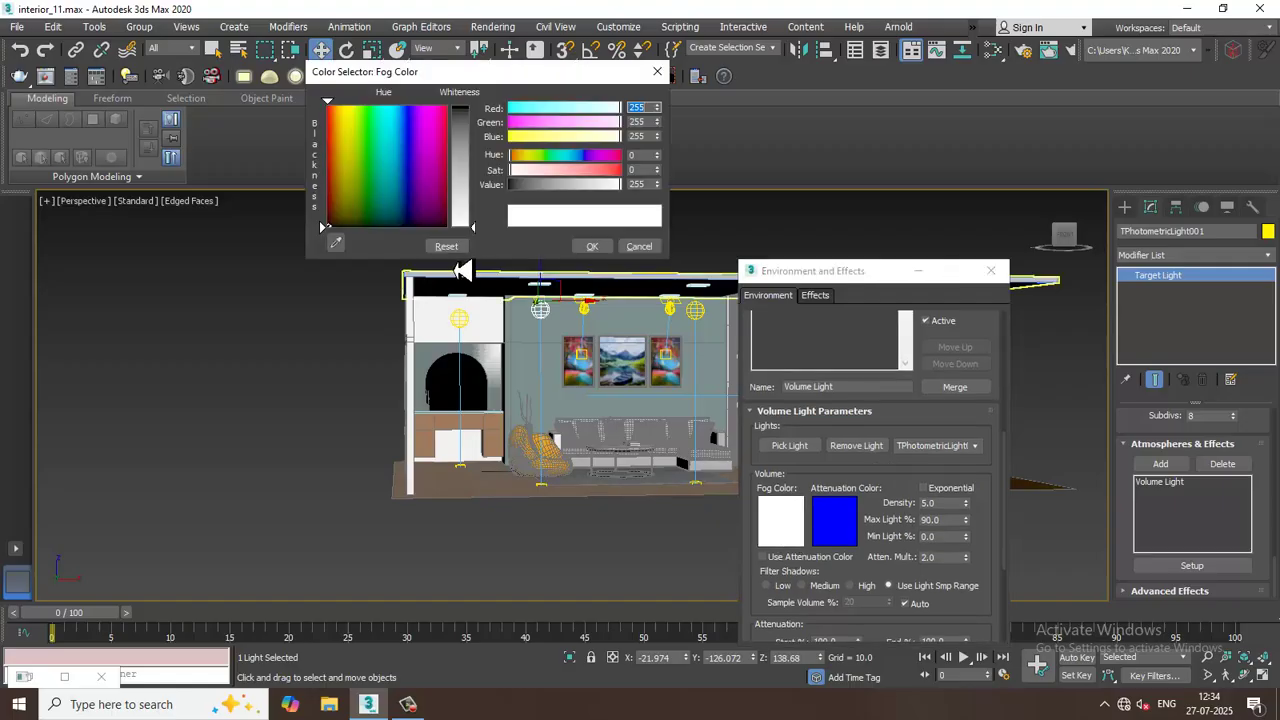
{"action": "left_click_drag", "start_coordinate": [350, 179], "coordinate": [340, 180]}
{"action": "left_click_drag", "start_coordinate": [471, 213], "coordinate": [470, 199]}
{"action": "left_click", "coordinate": [592, 246]}
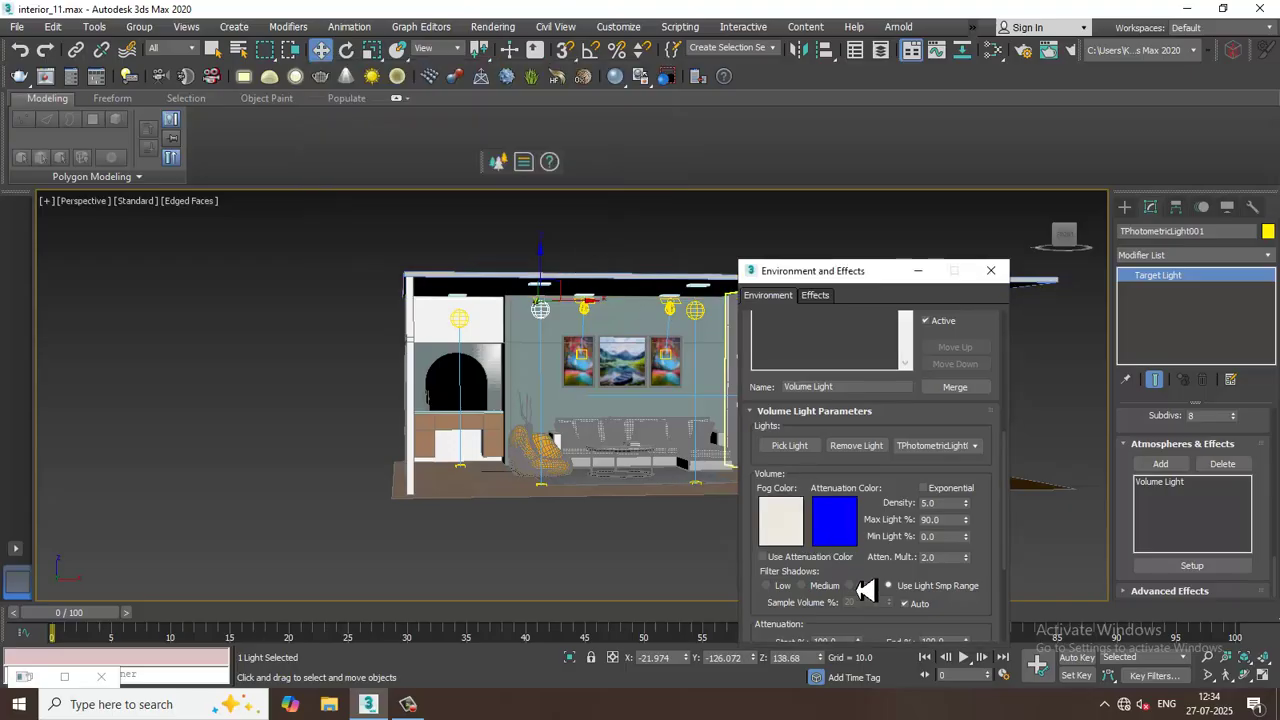
{"action": "left_click_drag", "start_coordinate": [966, 505], "coordinate": [960, 483]}
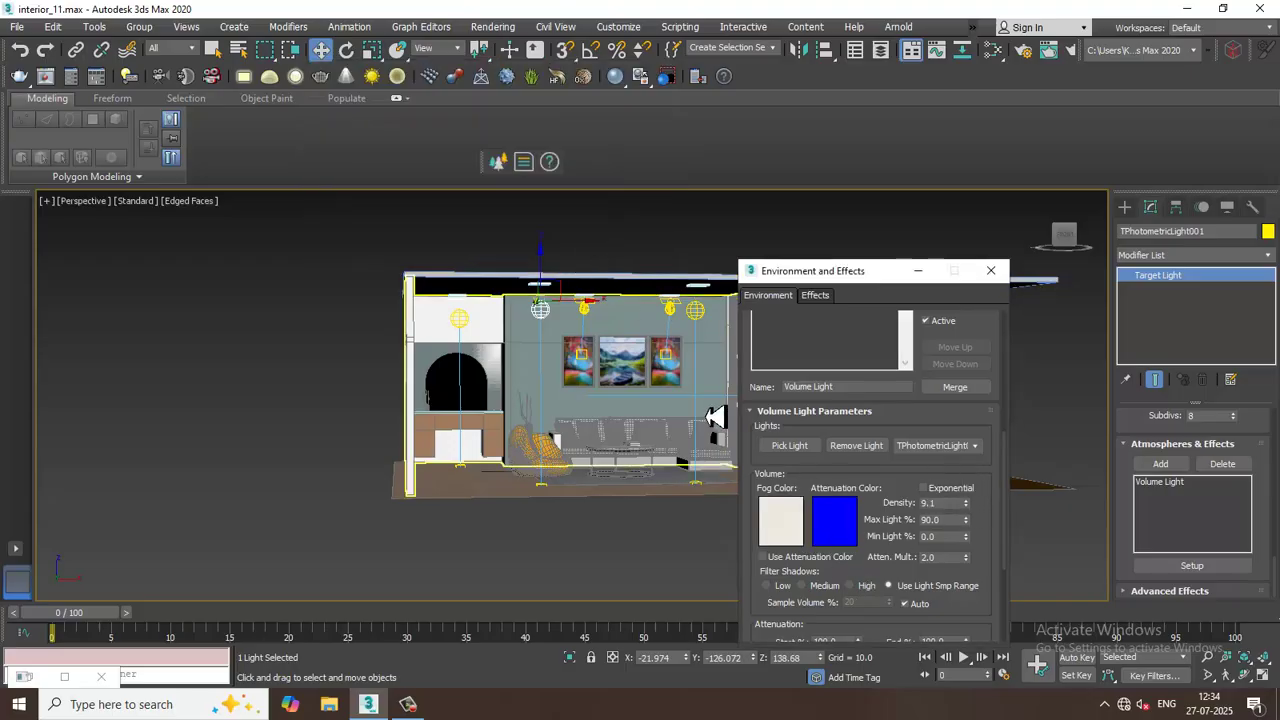
Step: Test-render the camera view with the Volume Light density at 9.1
{"action": "key", "text": "c"}
{"action": "left_click", "coordinate": [493, 26]}
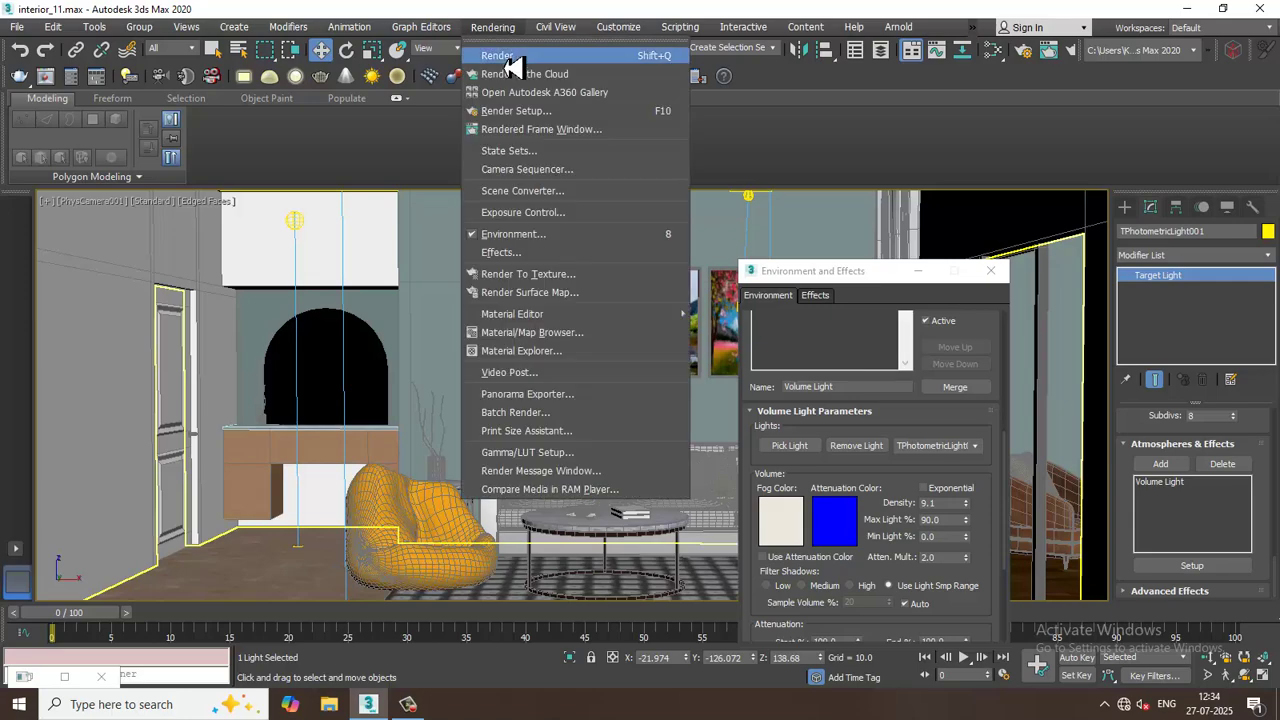
{"action": "left_click", "coordinate": [505, 48]}
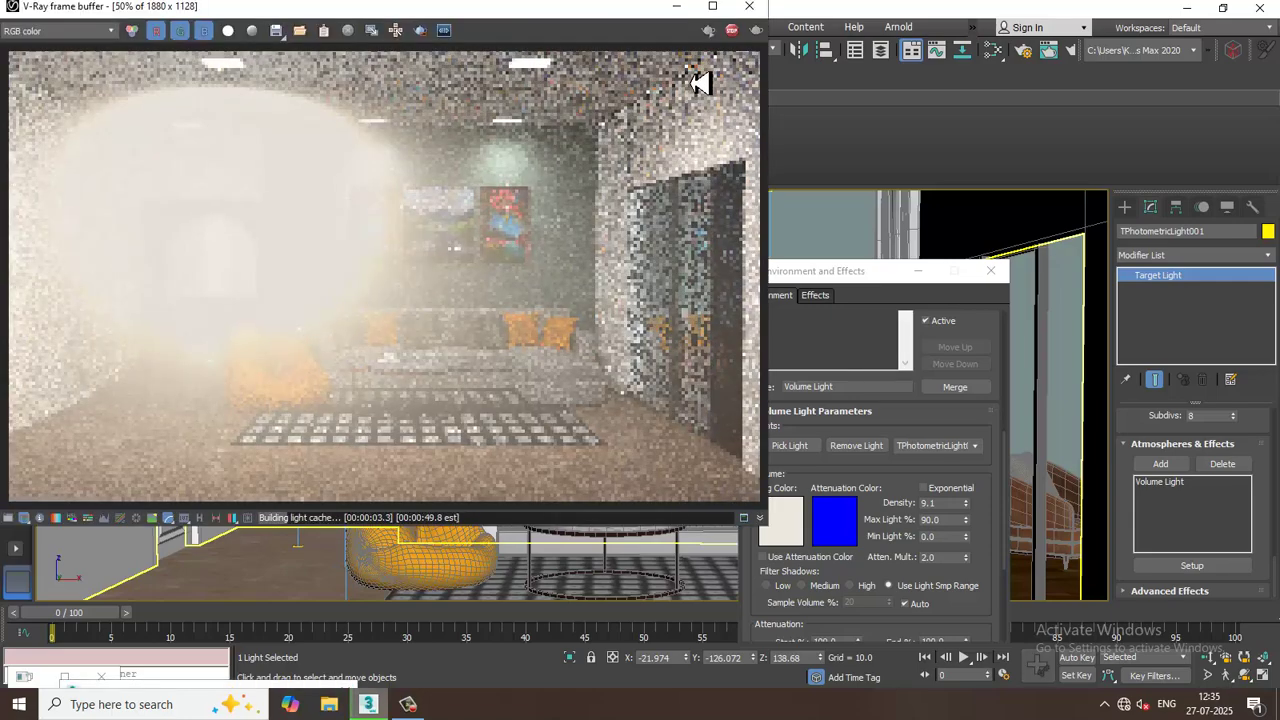
Step: Reduce the Volume Light's density to 0.5 and test-render the camera view
{"action": "left_click", "coordinate": [750, 10]}
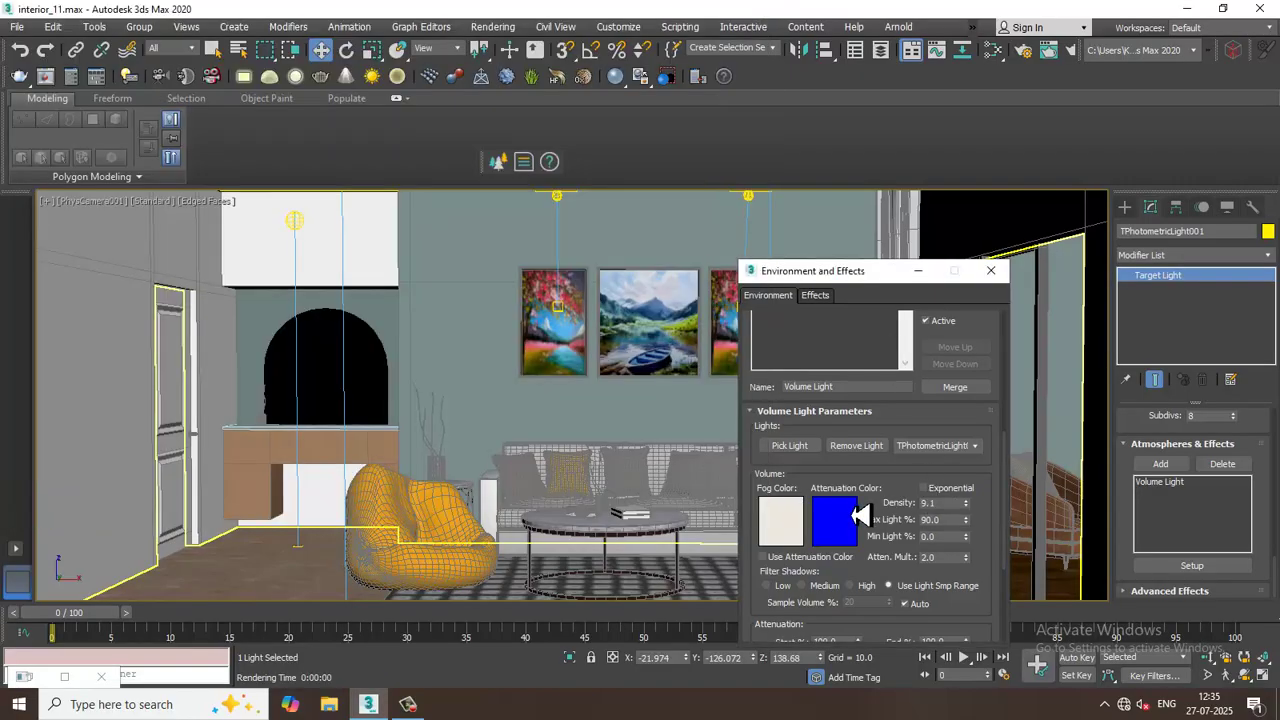
{"action": "left_click_drag", "start_coordinate": [940, 505], "coordinate": [908, 504]}
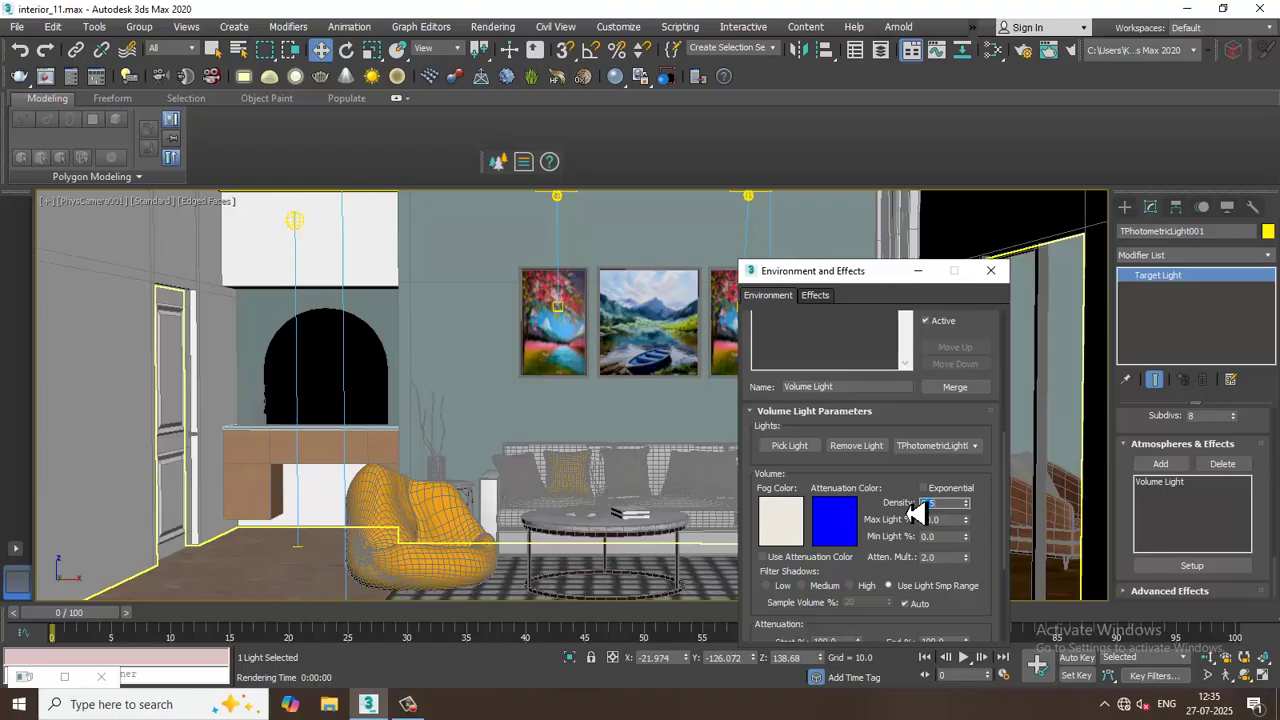
{"action": "left_click", "coordinate": [493, 26]}
{"action": "left_click", "coordinate": [529, 55]}
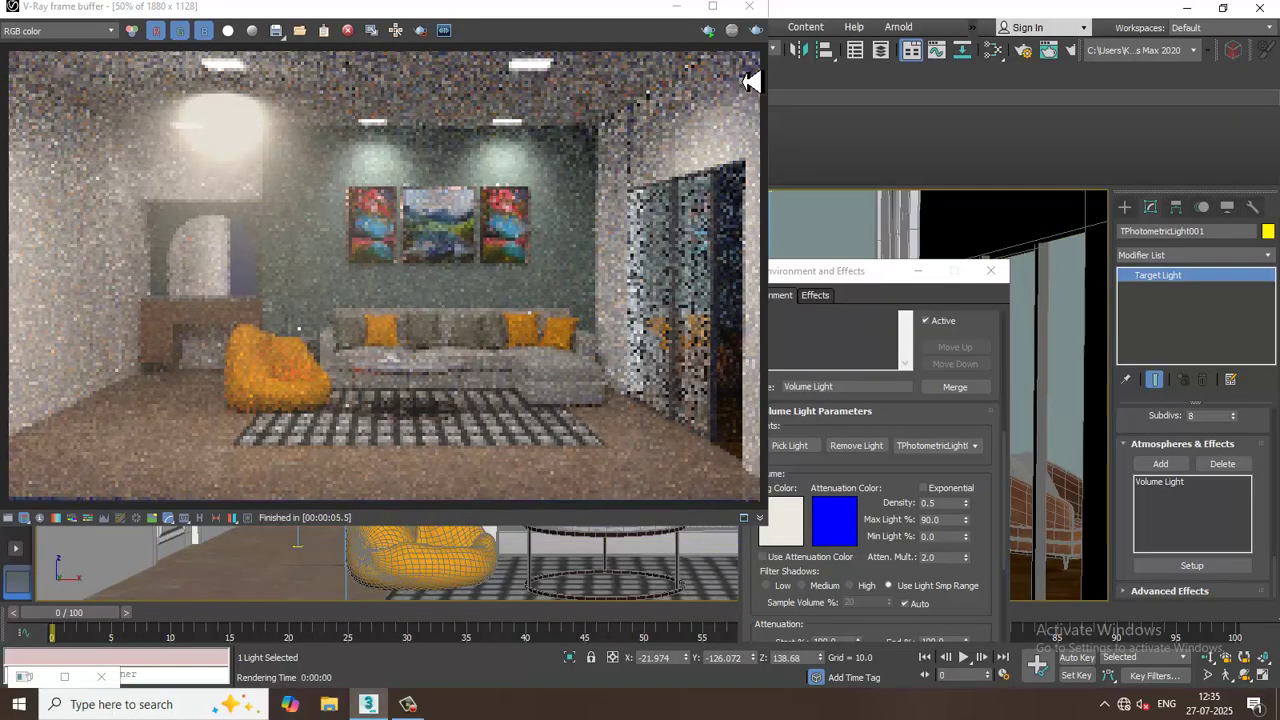
Step: Lower the Volume Light's density to 0.05 and test-render the camera view
{"action": "left_click", "coordinate": [752, 8]}
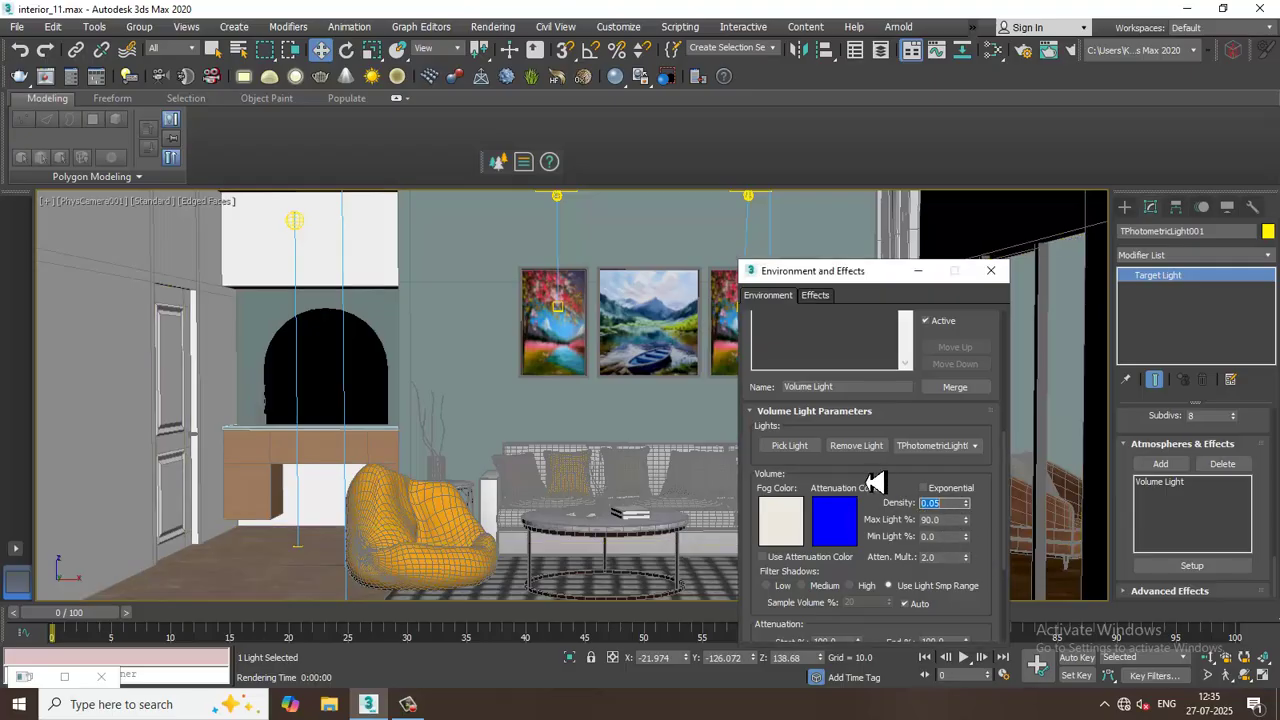
{"action": "left_click", "coordinate": [493, 26]}
{"action": "left_click", "coordinate": [505, 50]}
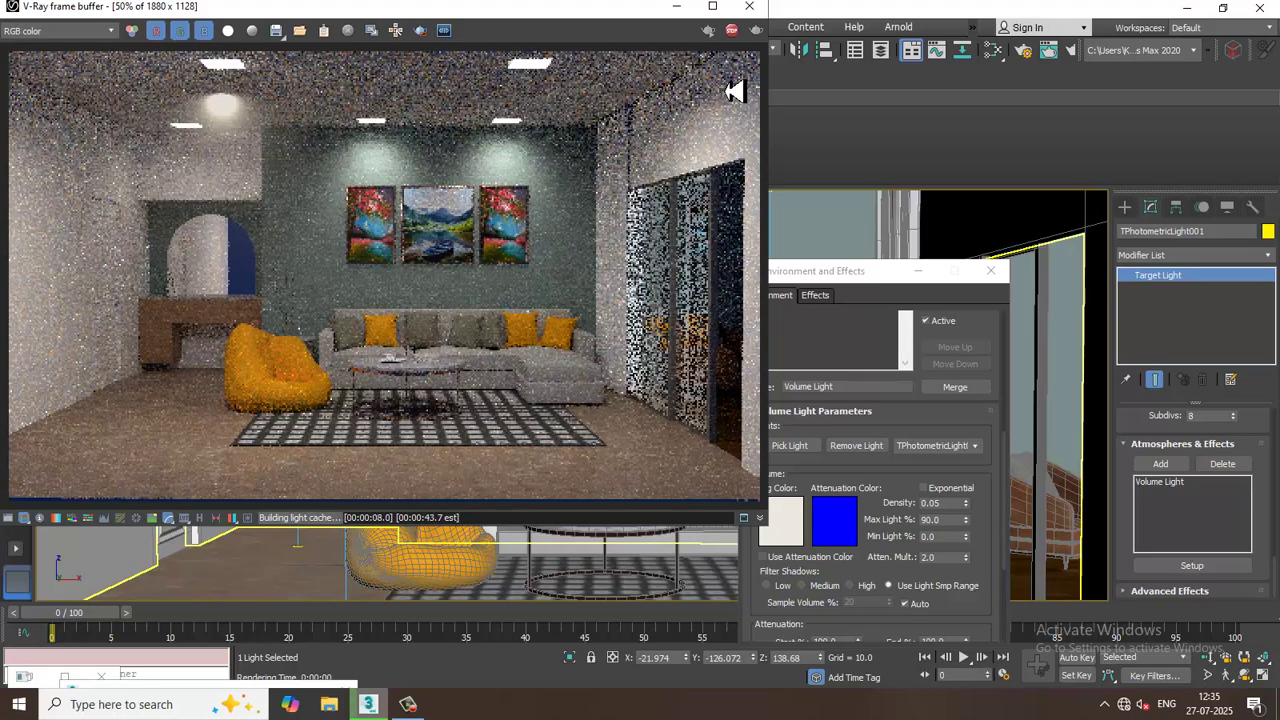
Step: Close the test render and the Volume Light settings, and raise the three ceiling photometric lights about 11 units towards the ceiling
{"action": "left_click", "coordinate": [749, 6]}
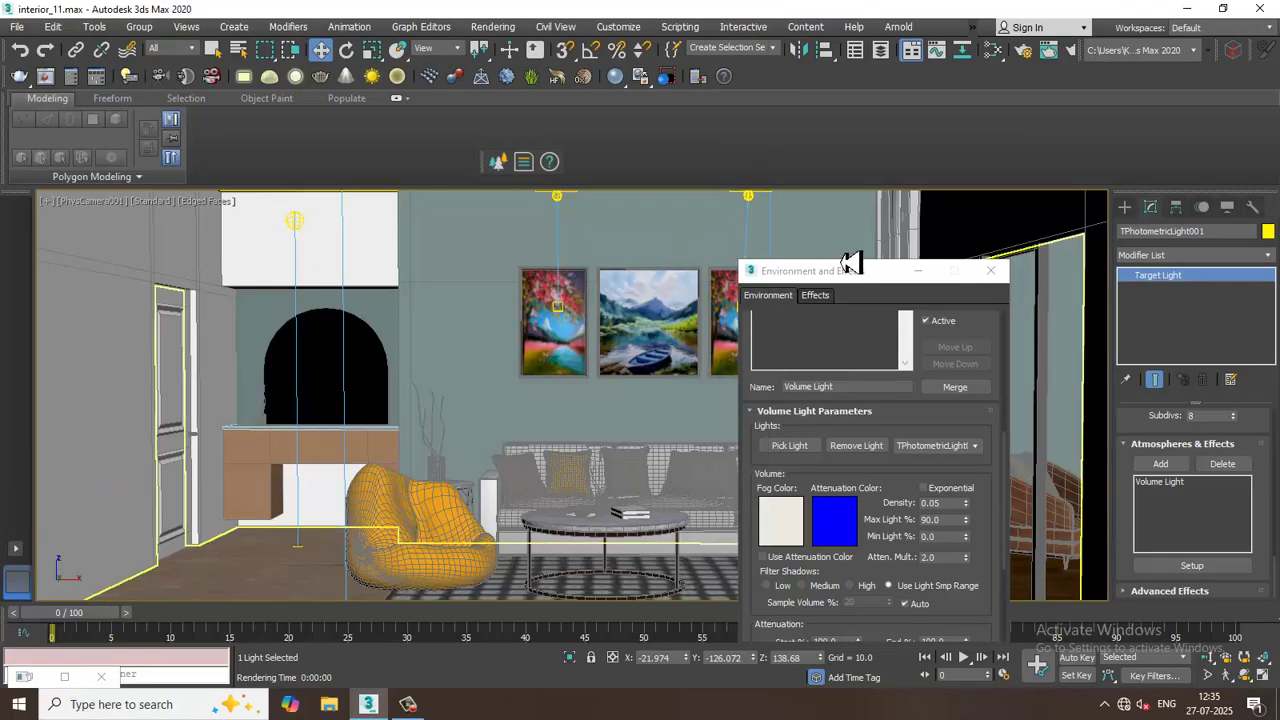
{"action": "left_click", "coordinate": [990, 270]}
{"action": "key", "text": "p"}
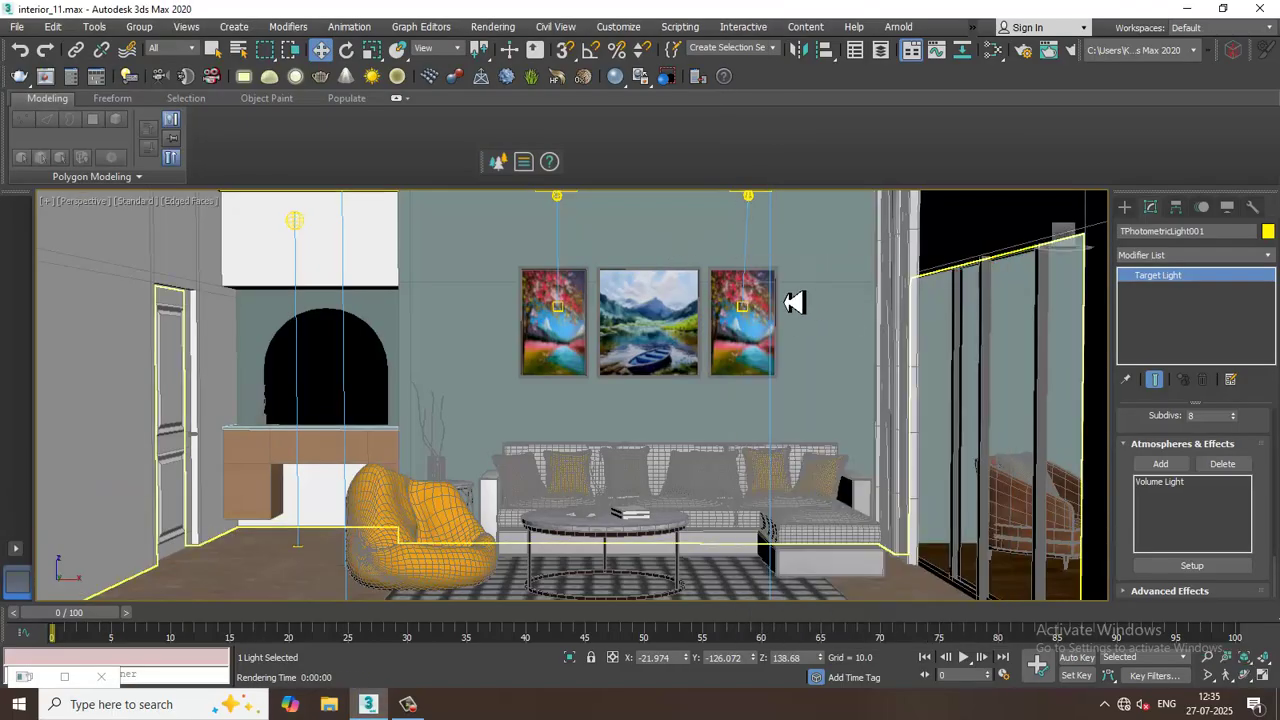
{"action": "scroll", "coordinate": [795, 302], "scroll_direction": "down", "scroll_amount": 5}
{"action": "middle_click_drag", "start_coordinate": [720, 300], "coordinate": [690, 290], "text": "alt"}
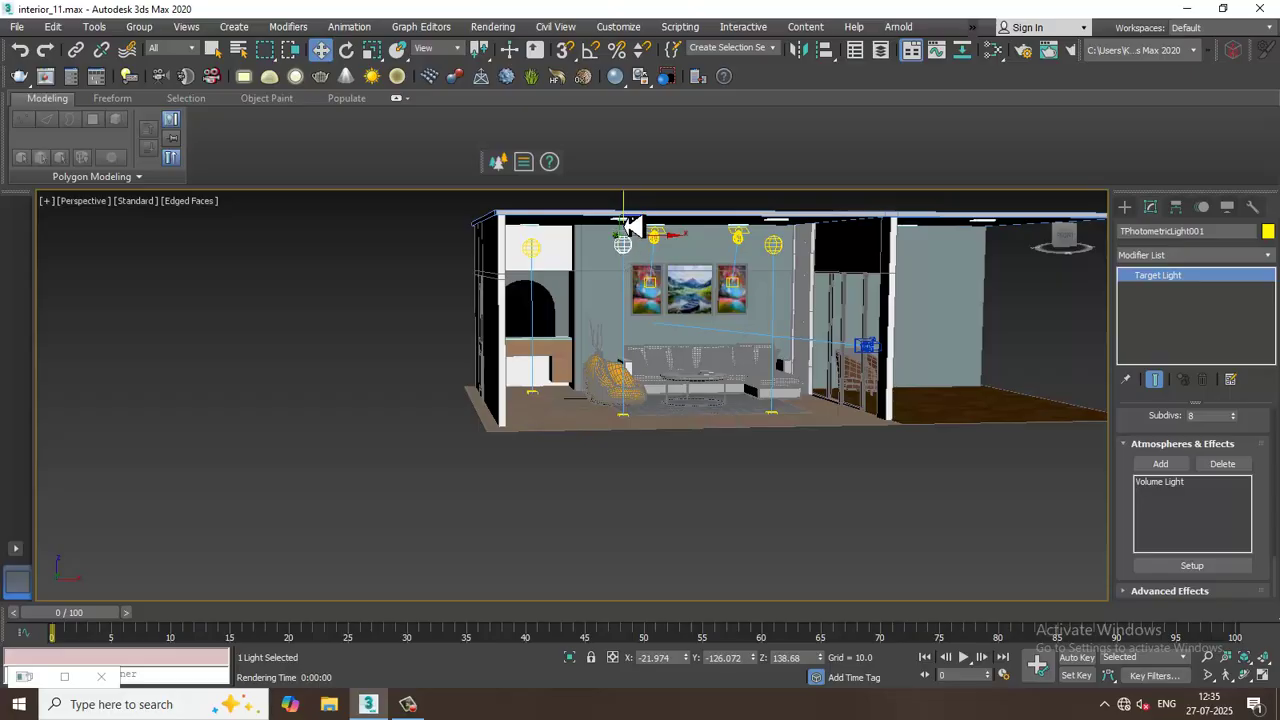
{"action": "left_click_drag", "start_coordinate": [628, 226], "coordinate": [628, 213]}
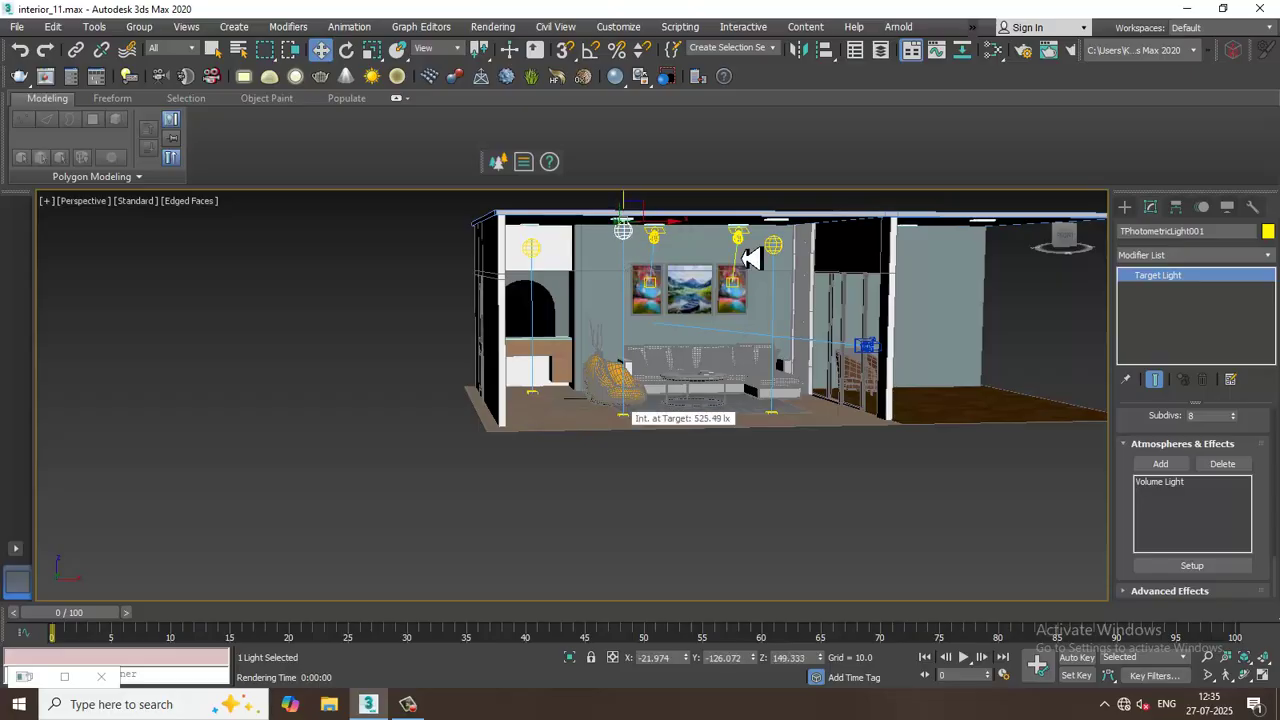
{"action": "left_click", "coordinate": [777, 234]}
{"action": "left_click_drag", "start_coordinate": [782, 234], "coordinate": [791, 206]}
{"action": "middle_click_drag", "start_coordinate": [692, 285], "coordinate": [560, 262], "text": "alt"}
{"action": "left_click_drag", "start_coordinate": [557, 258], "coordinate": [556, 216]}
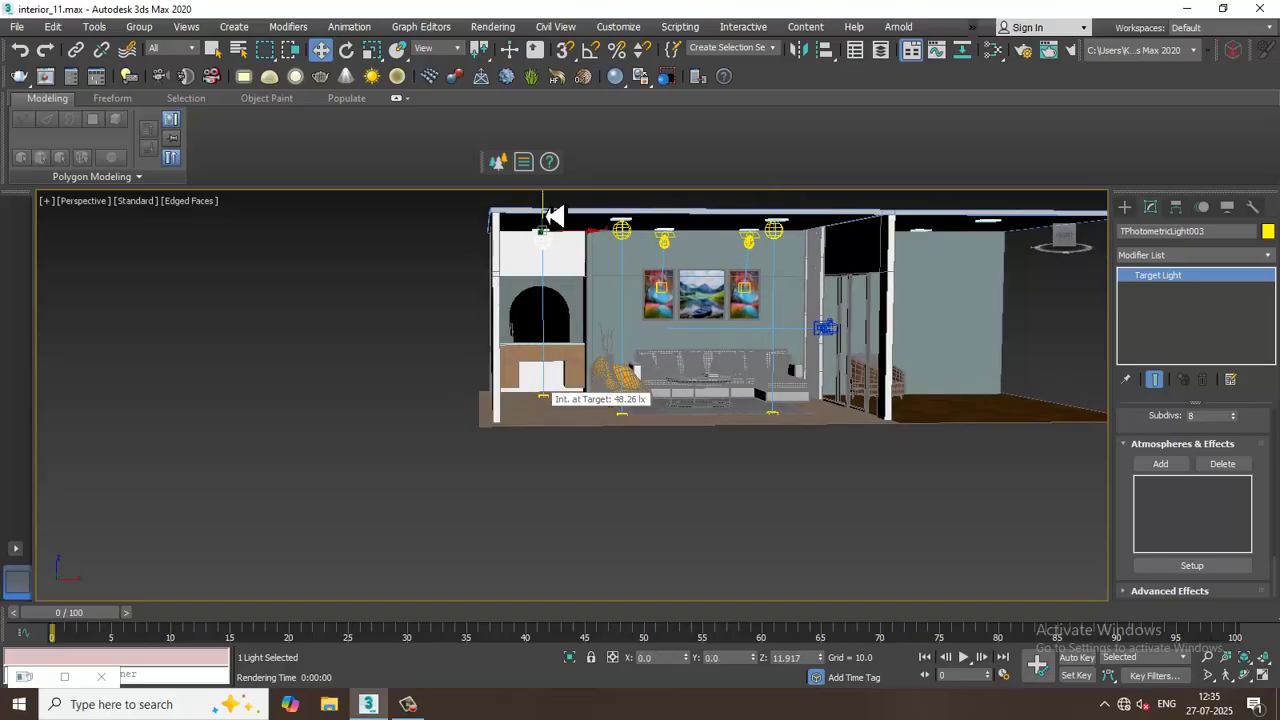
Step: Return to the camera view and save the scene as a new file named interior_12.max
{"action": "key", "text": "alt+w"}
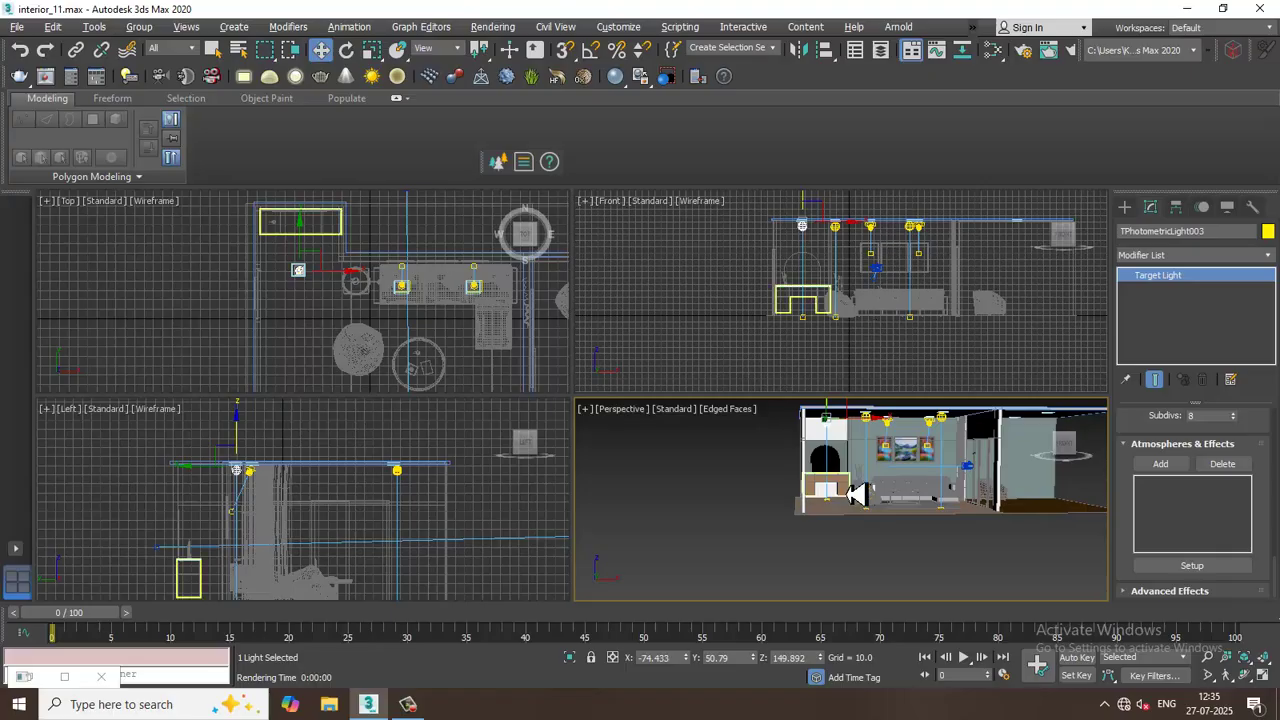
{"action": "left_click", "coordinate": [857, 492]}
{"action": "key", "text": "alt+w"}
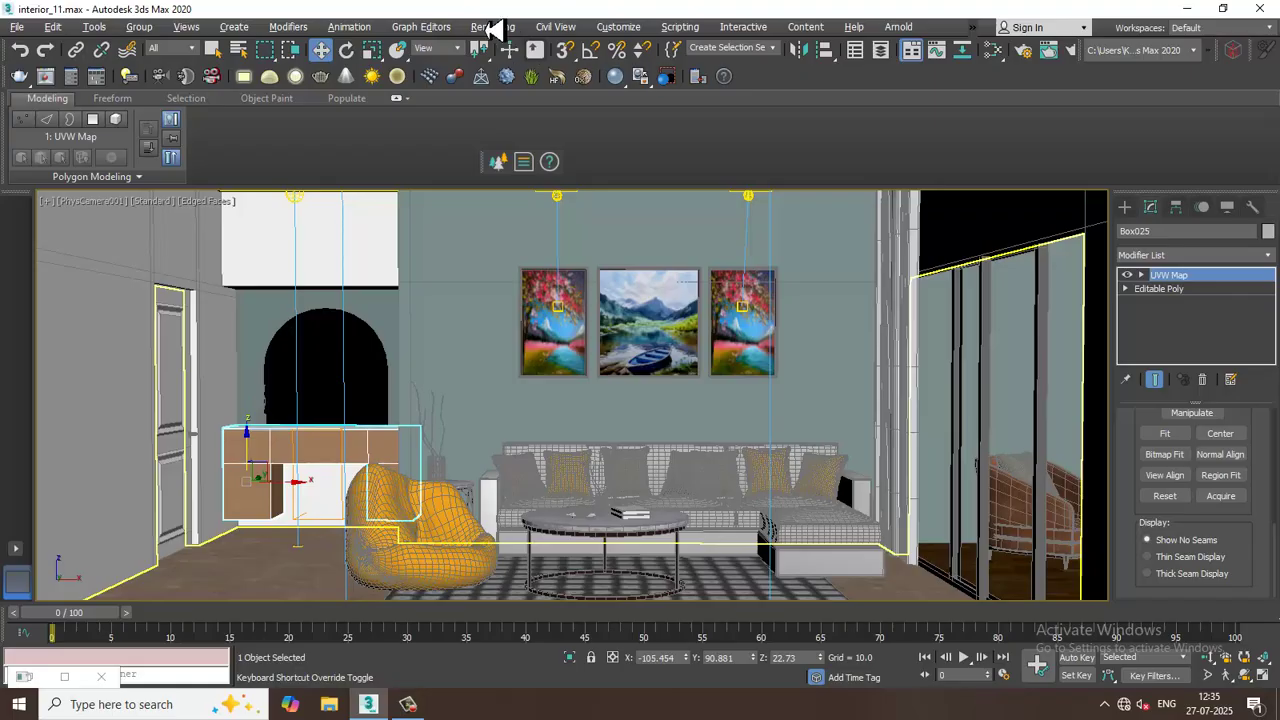
{"action": "left_click", "coordinate": [17, 27]}
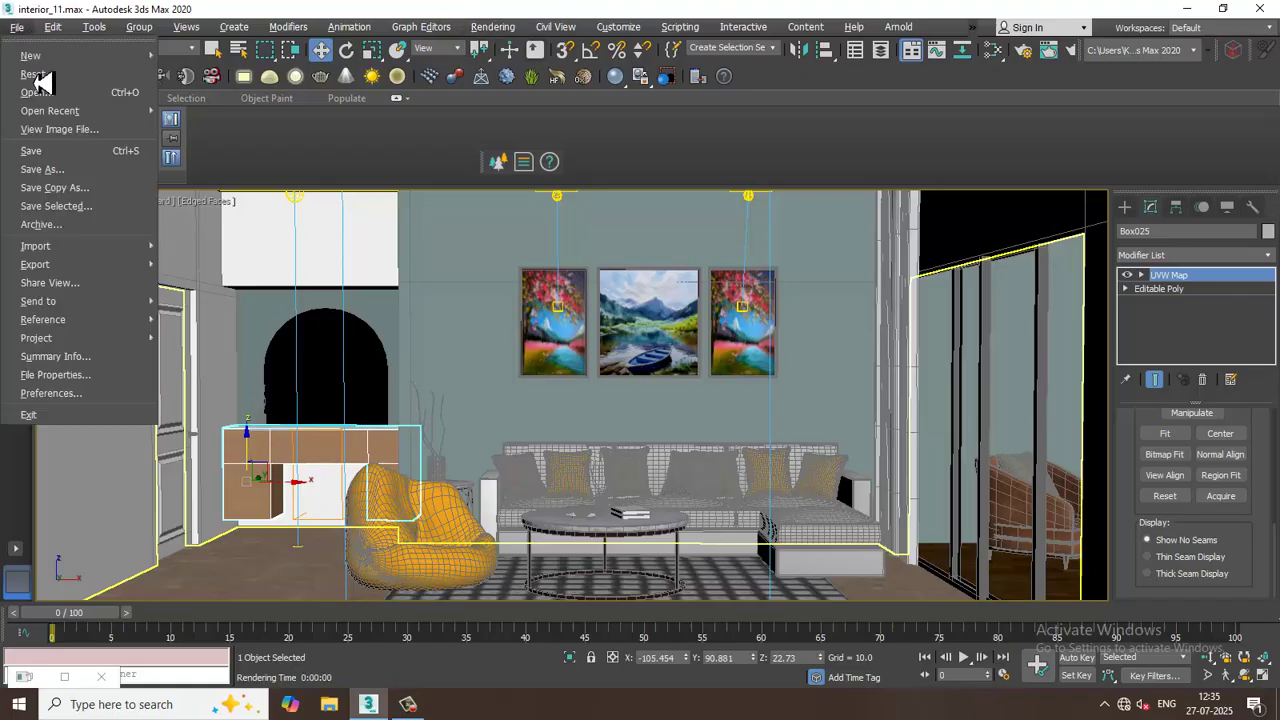
{"action": "left_click", "coordinate": [84, 172]}
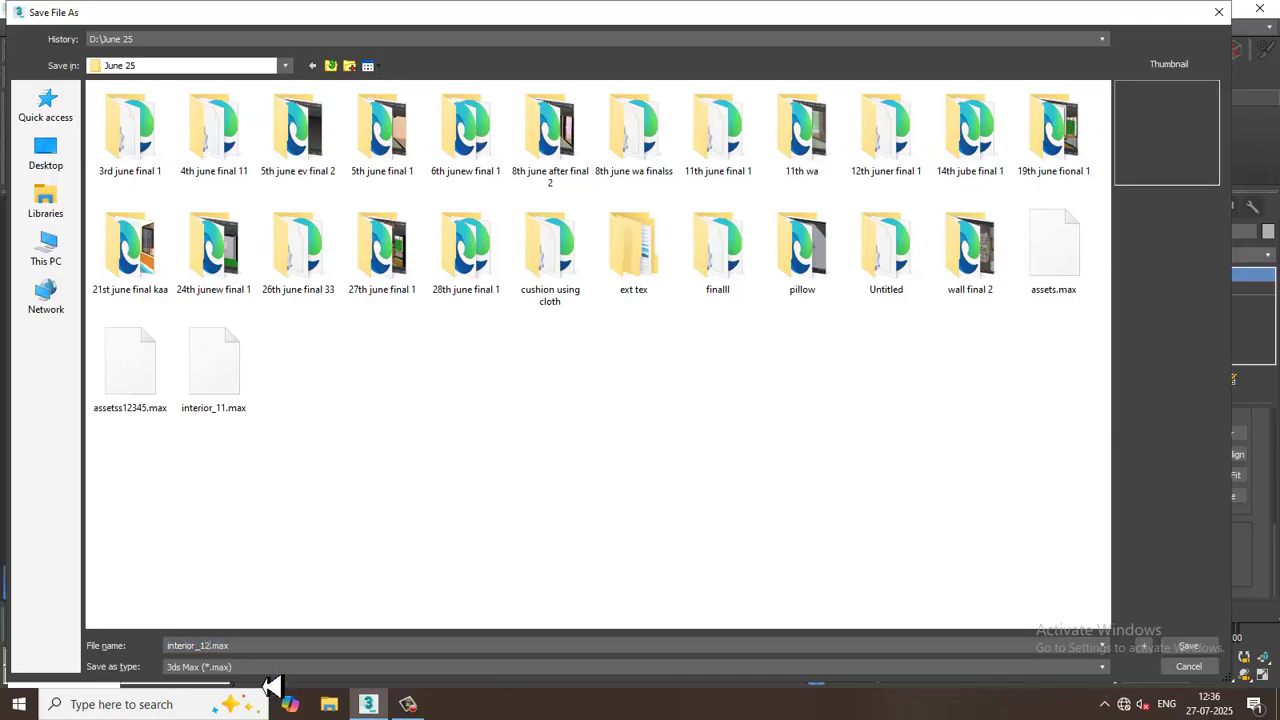
{"action": "left_click", "coordinate": [1210, 648]}
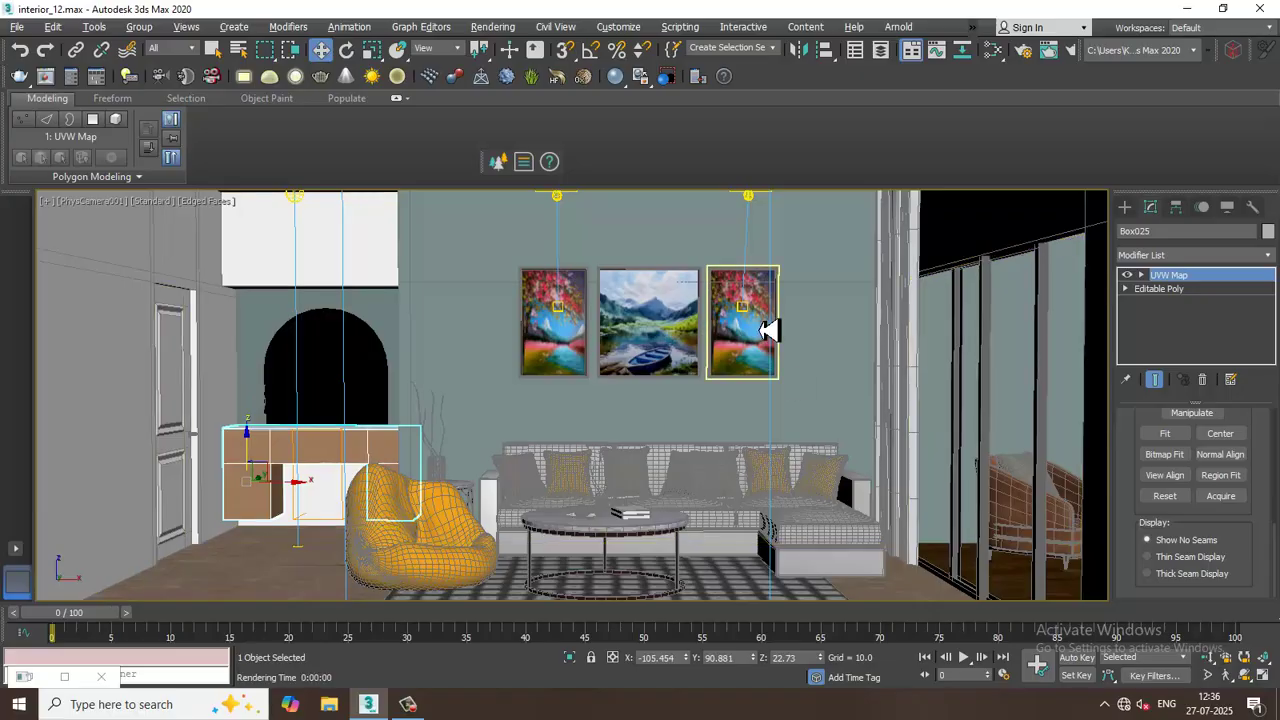
Step: Test-render the camera view with the ceiling photometric lights raised
{"action": "left_click", "coordinate": [494, 32]}
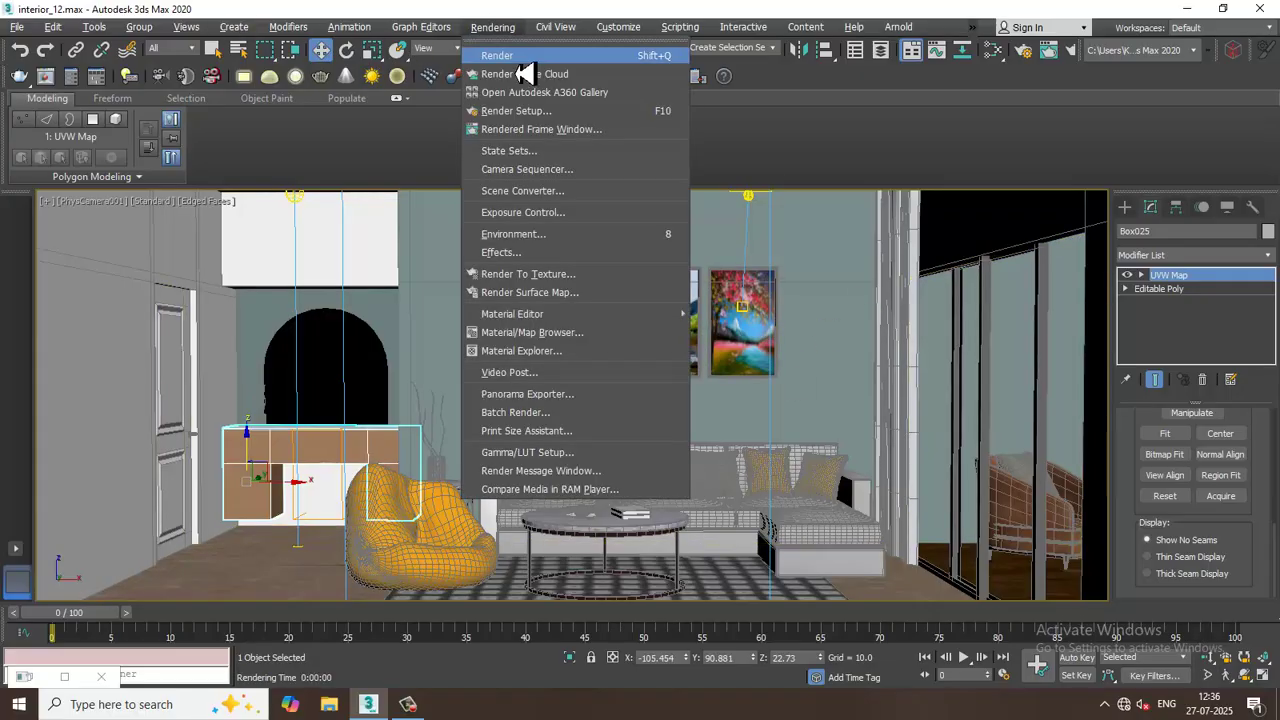
{"action": "left_click", "coordinate": [521, 62]}
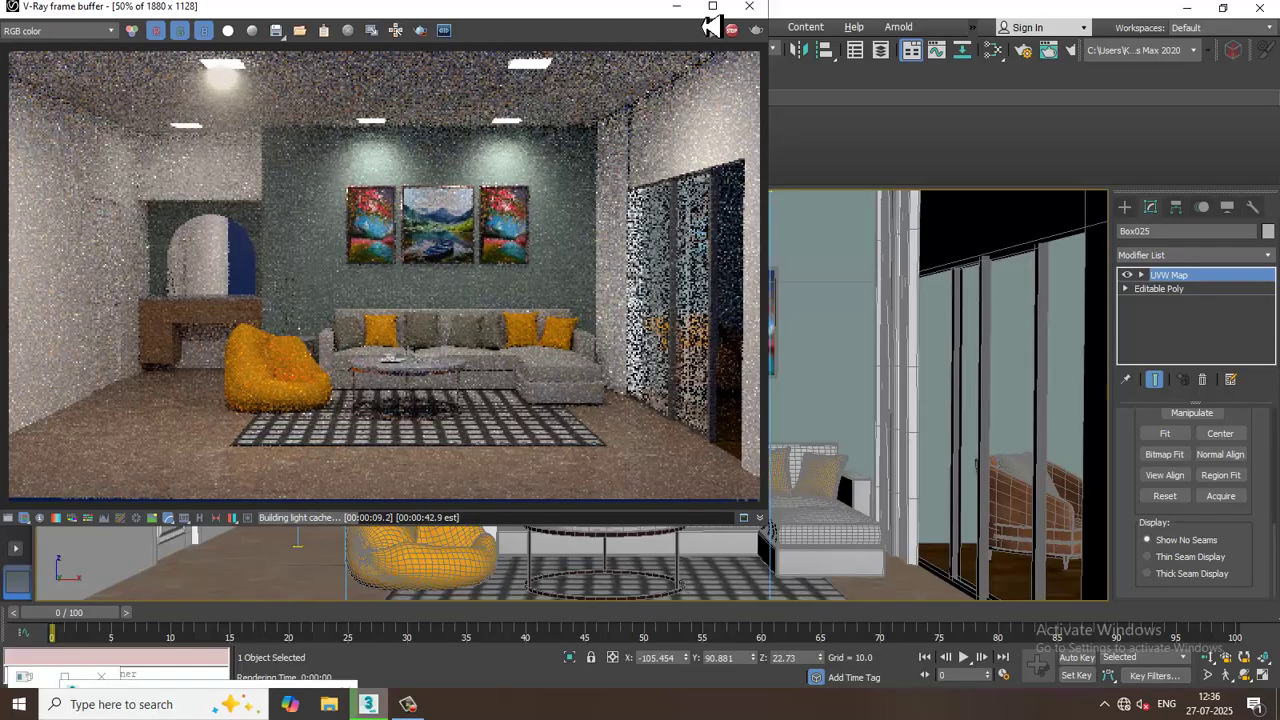
{"action": "left_click", "coordinate": [749, 7]}
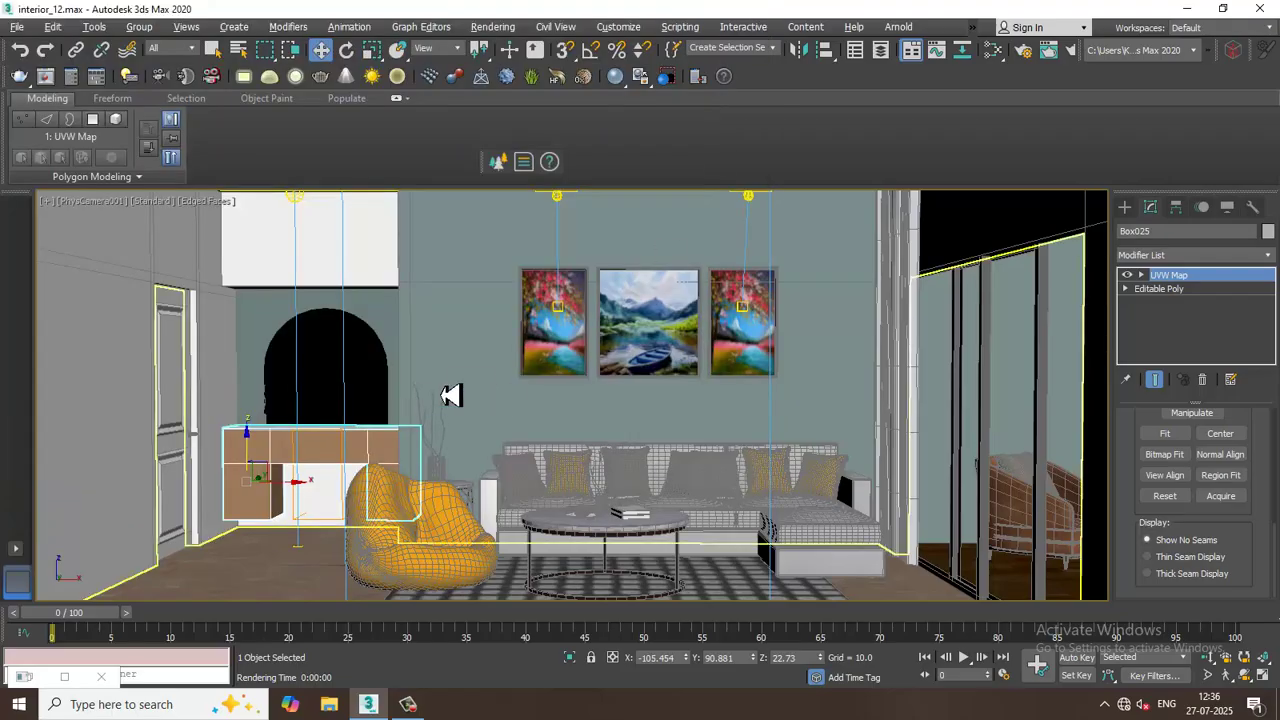
Step: Select the three ceiling photometric lights together and lower them by about 4 units
{"action": "key", "text": "p"}
{"action": "scroll", "coordinate": [563, 380], "scroll_direction": "down", "scroll_amount": 5}
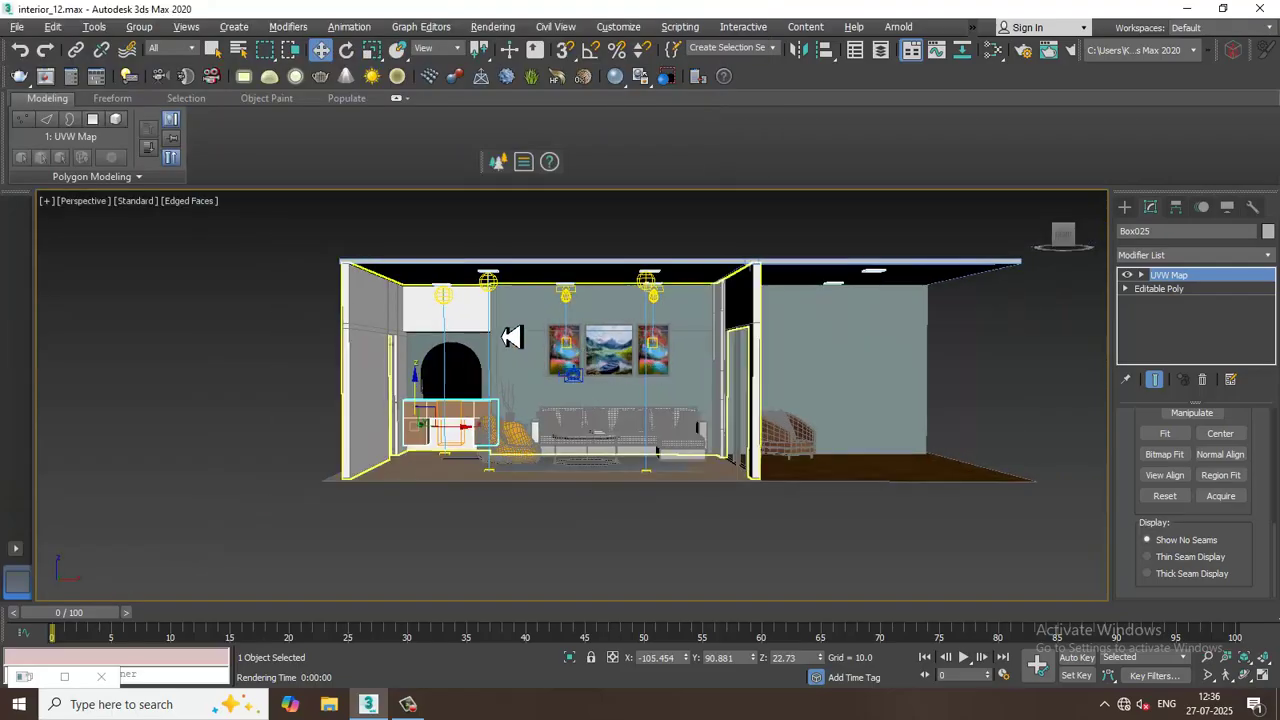
{"action": "left_click", "coordinate": [489, 288]}
{"action": "left_click", "coordinate": [651, 287], "text": "ctrl"}
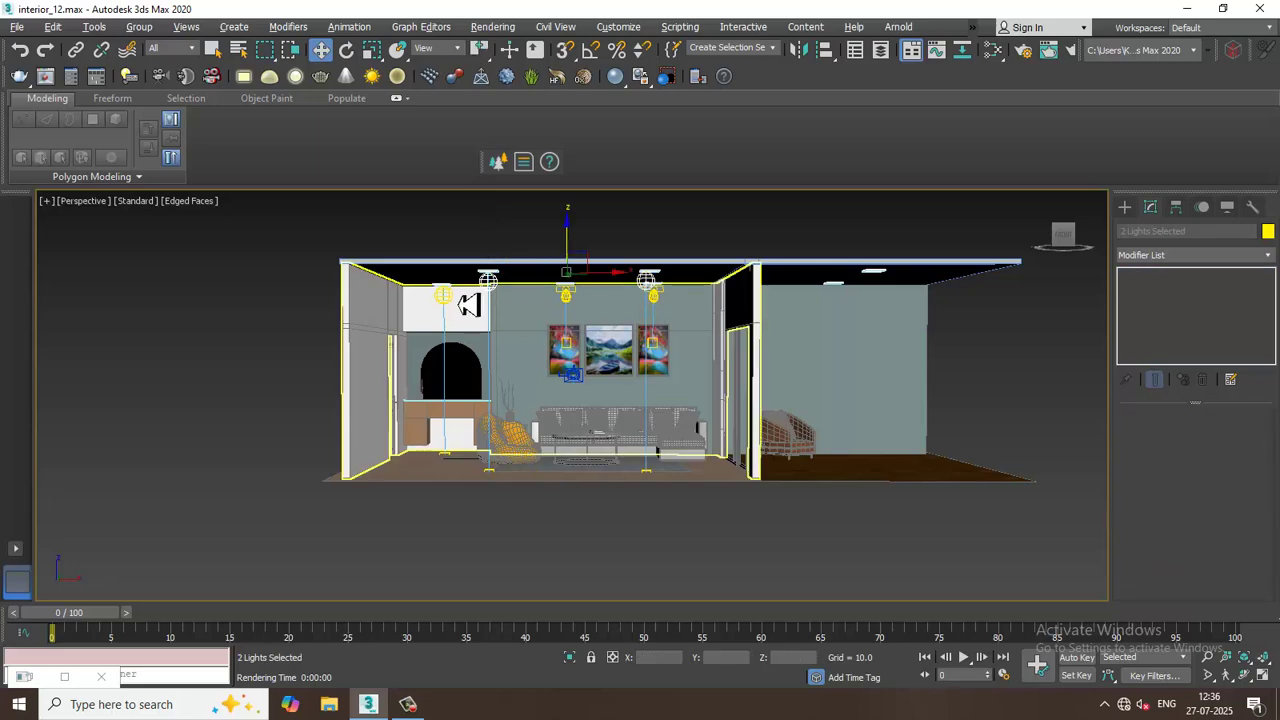
{"action": "left_click", "coordinate": [445, 295], "text": "ctrl"}
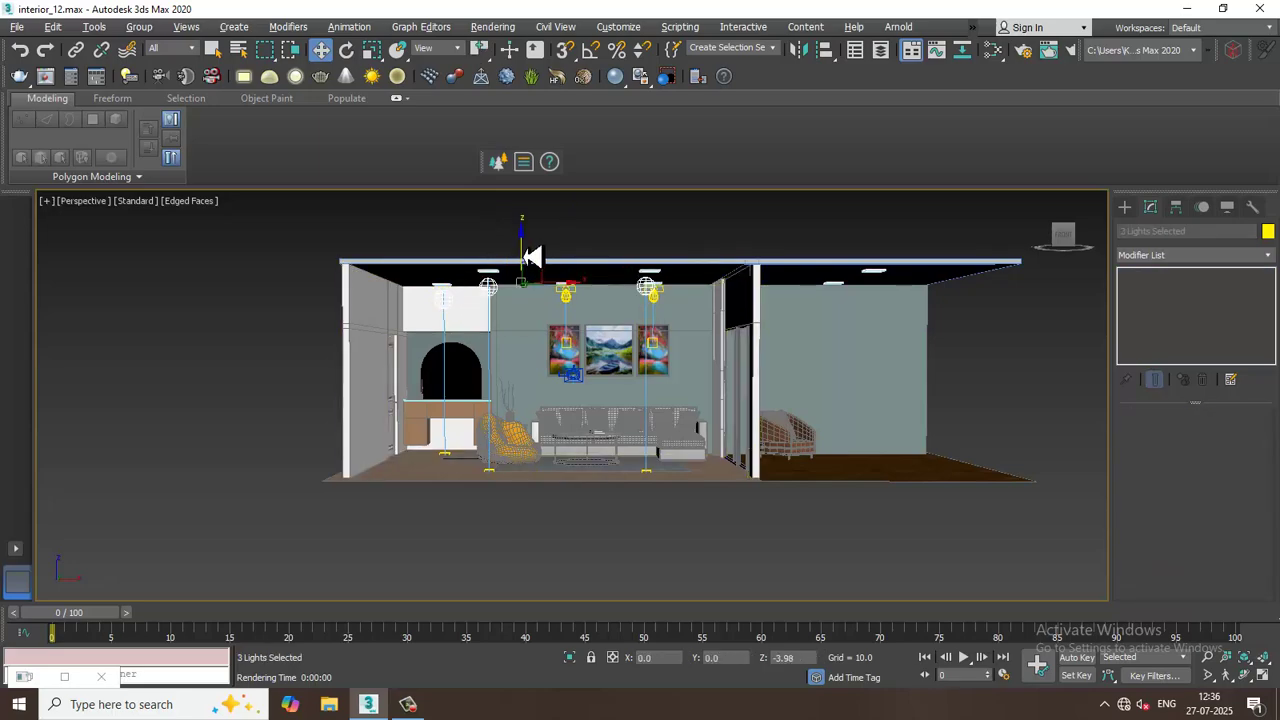
Step: Select the front-left ceiling photometric light and open the setup of its Volume Light effect
{"action": "left_click", "coordinate": [491, 287]}
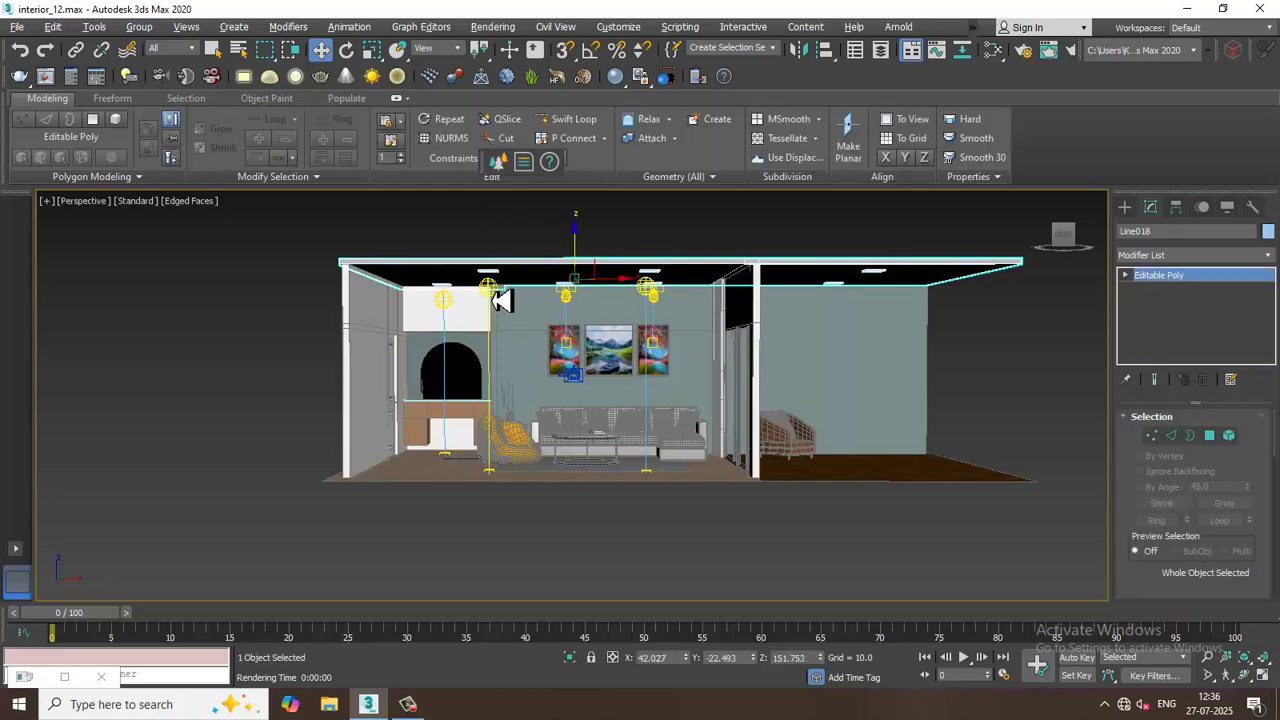
{"action": "left_click", "coordinate": [489, 287]}
{"action": "scroll", "coordinate": [1212, 560], "scroll_direction": "down", "scroll_amount": 5}
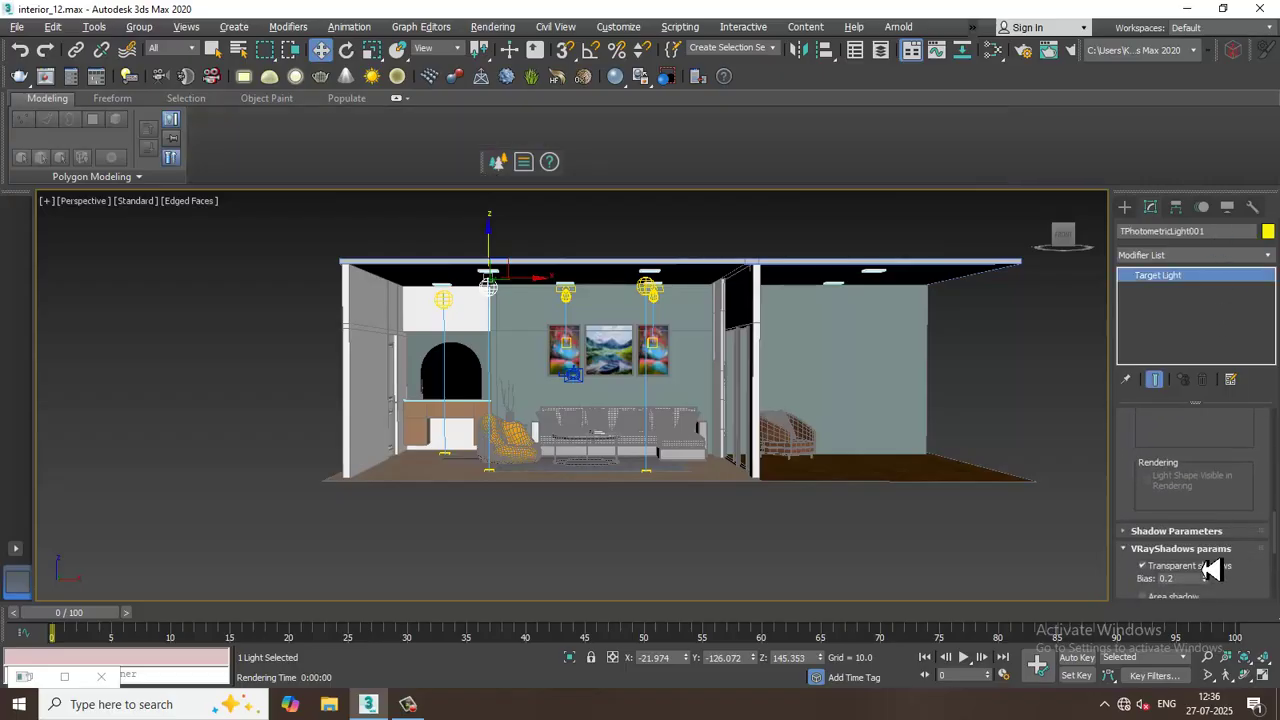
{"action": "left_click_drag", "start_coordinate": [1140, 500], "coordinate": [1131, 277]}
{"action": "left_click", "coordinate": [1180, 541]}
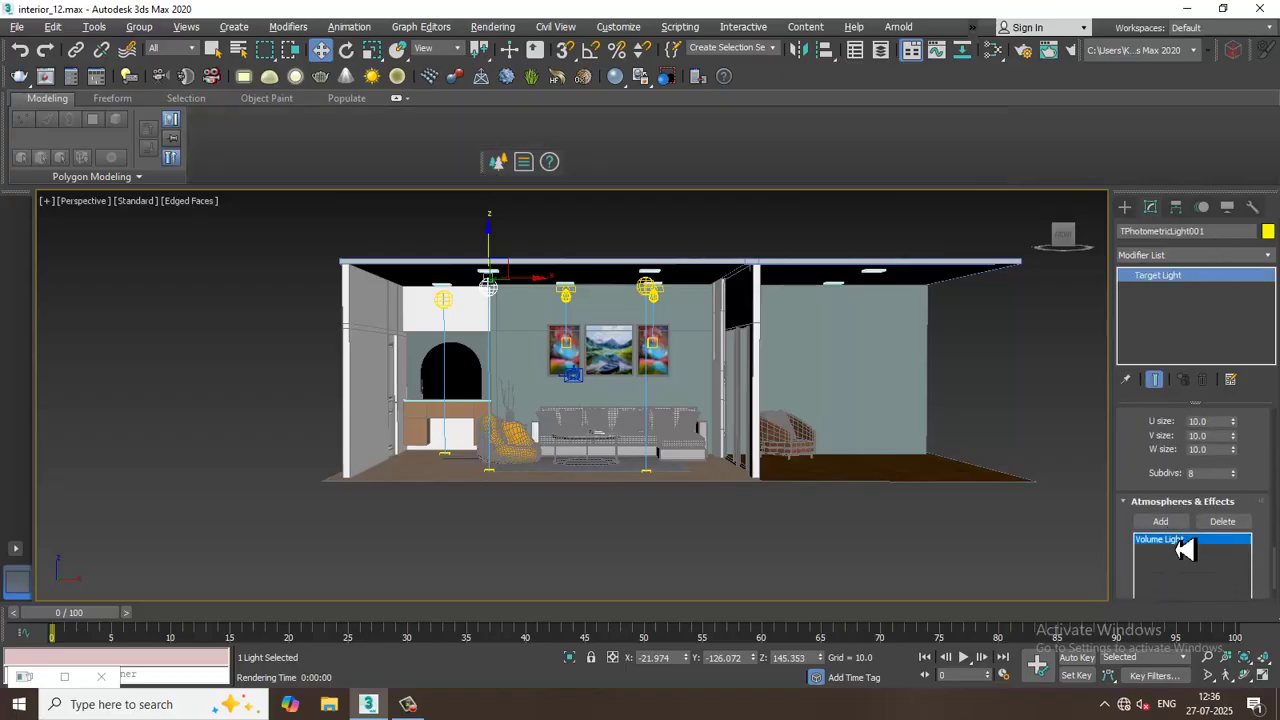
{"action": "left_click_drag", "start_coordinate": [1147, 478], "coordinate": [1144, 418]}
{"action": "left_click", "coordinate": [1188, 568]}
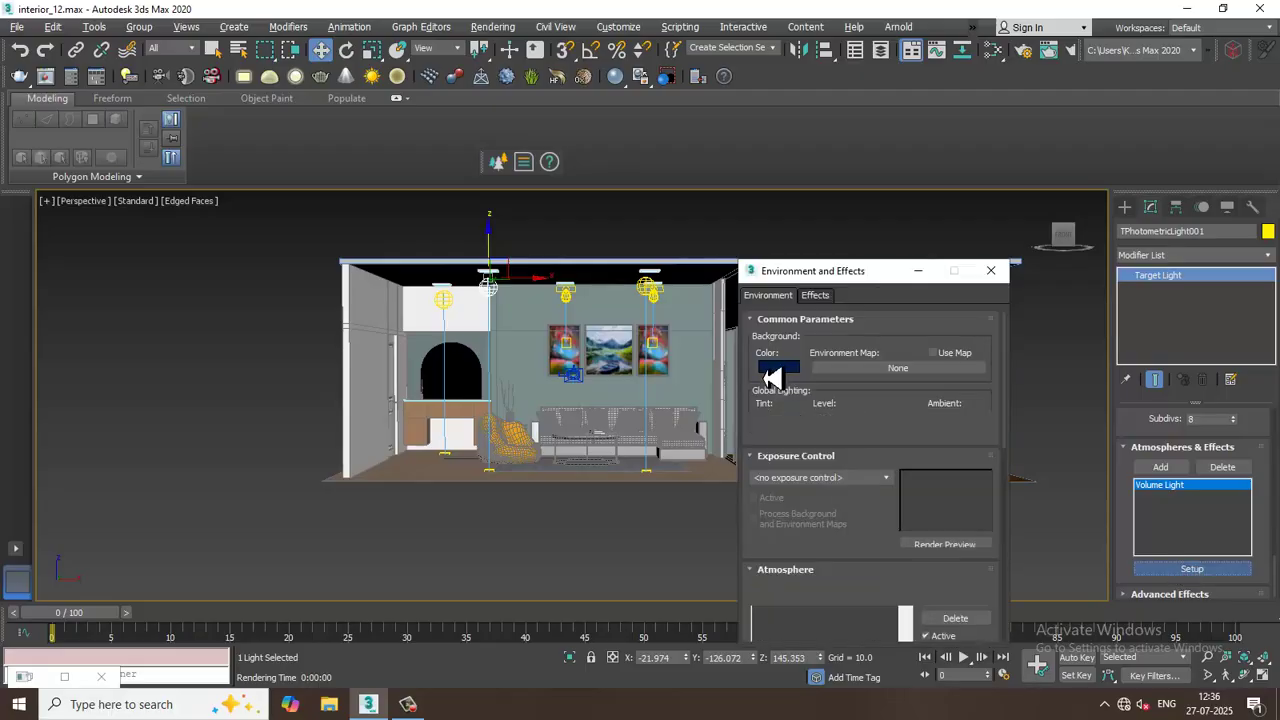
Step: Delete the Volume Light effect from the scene's atmosphere and minimize the environment settings
{"action": "left_click_drag", "start_coordinate": [853, 282], "coordinate": [851, 198]}
{"action": "left_click_drag", "start_coordinate": [863, 449], "coordinate": [850, 270]}
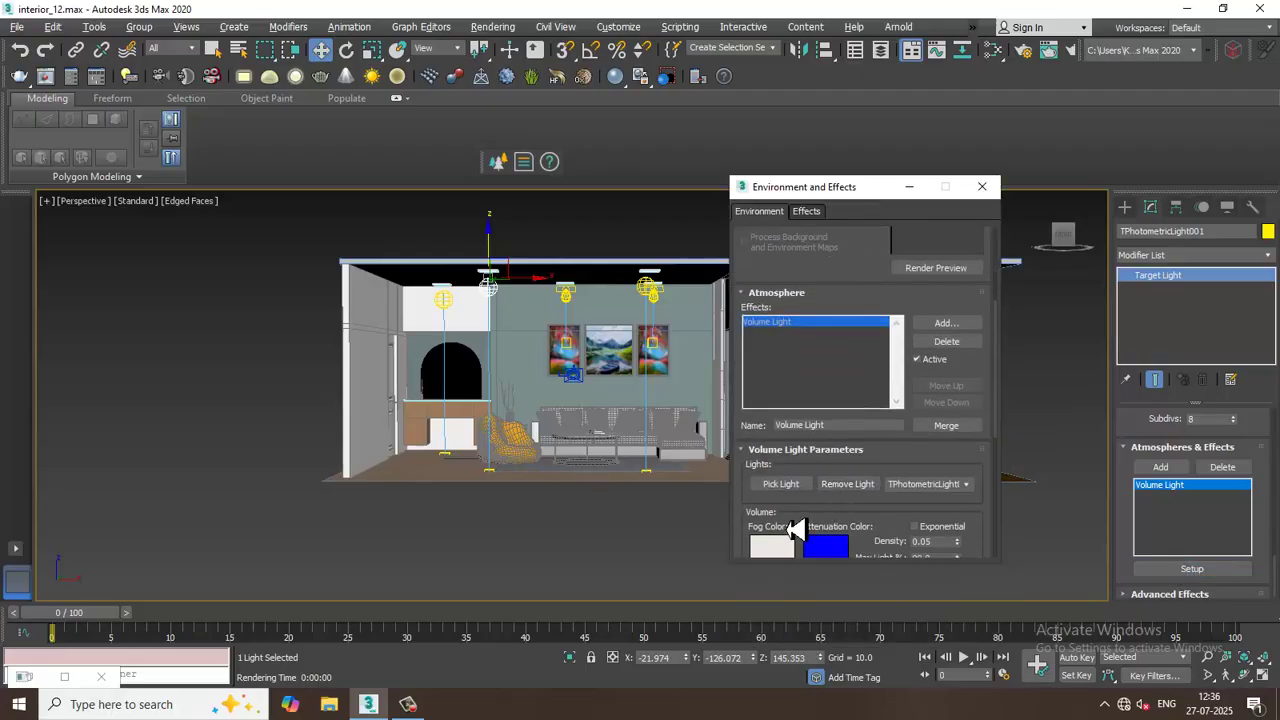
{"action": "left_click", "coordinate": [780, 545]}
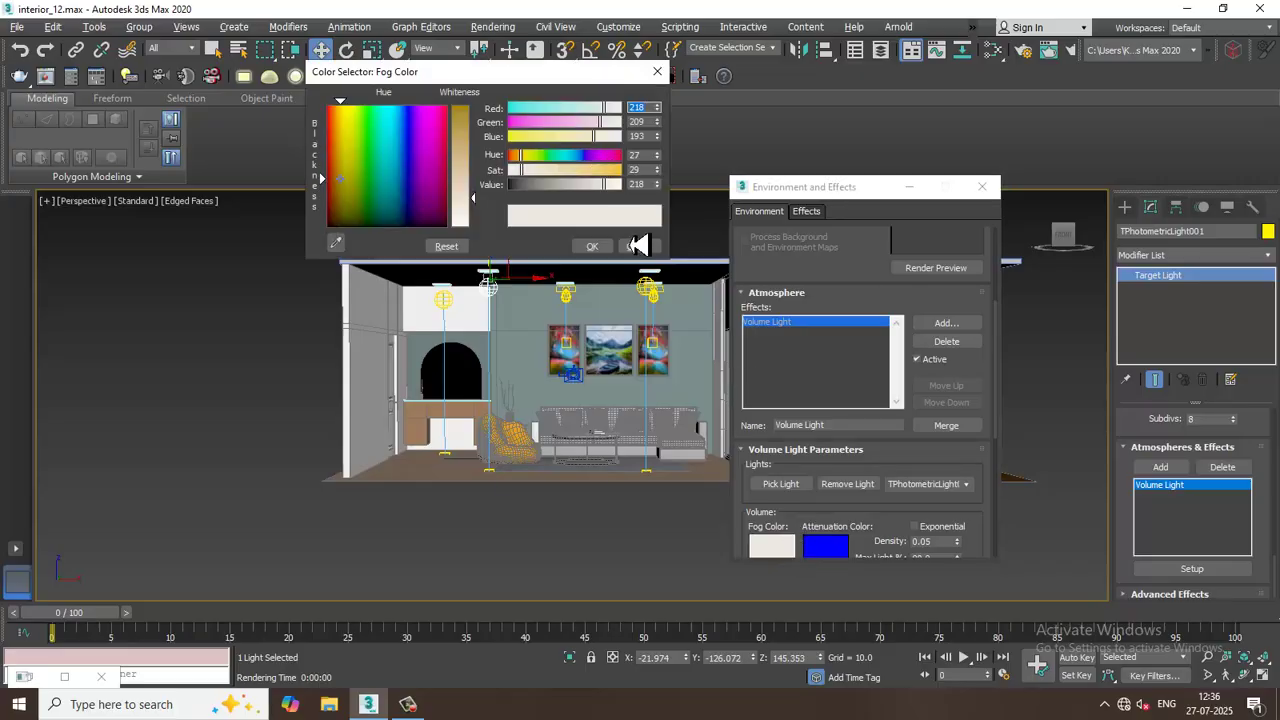
{"action": "left_click", "coordinate": [957, 344]}
{"action": "left_click", "coordinate": [910, 187]}
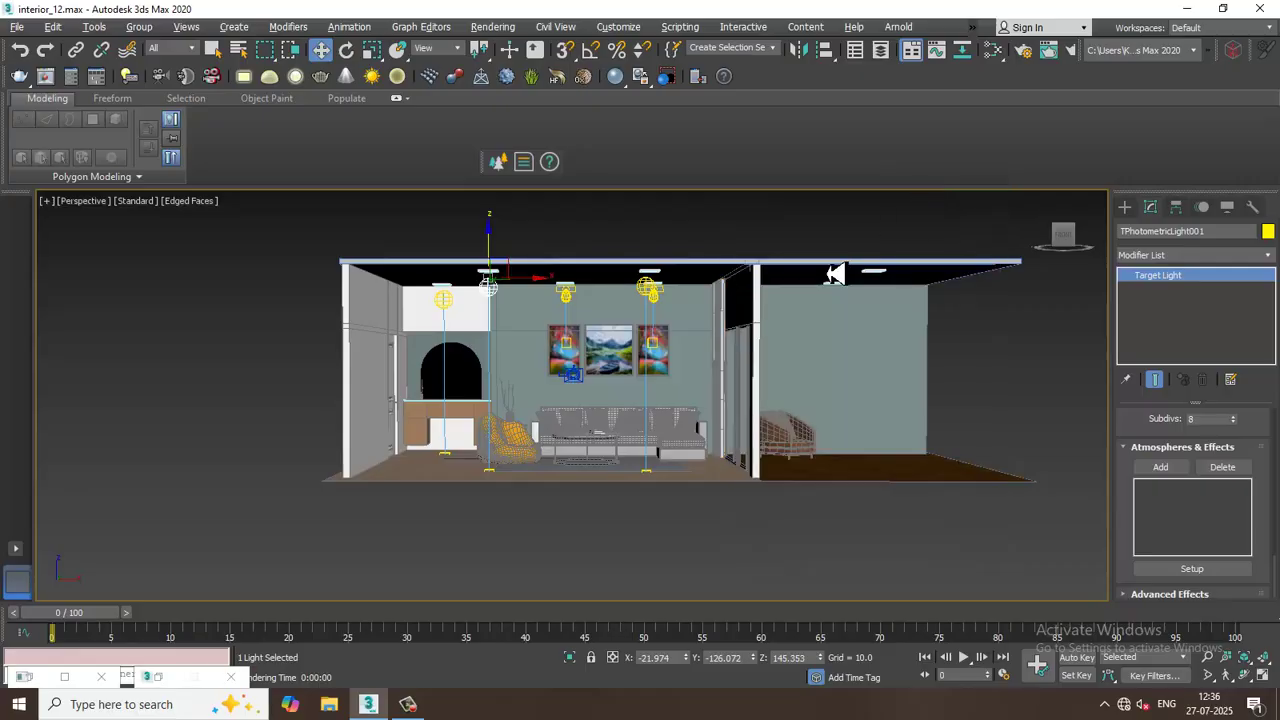
Step: Clone the front-left ceiling light with its target in the top view, placing copies at both ceiling panels of the adjoining room
{"action": "key", "text": "alt+w"}
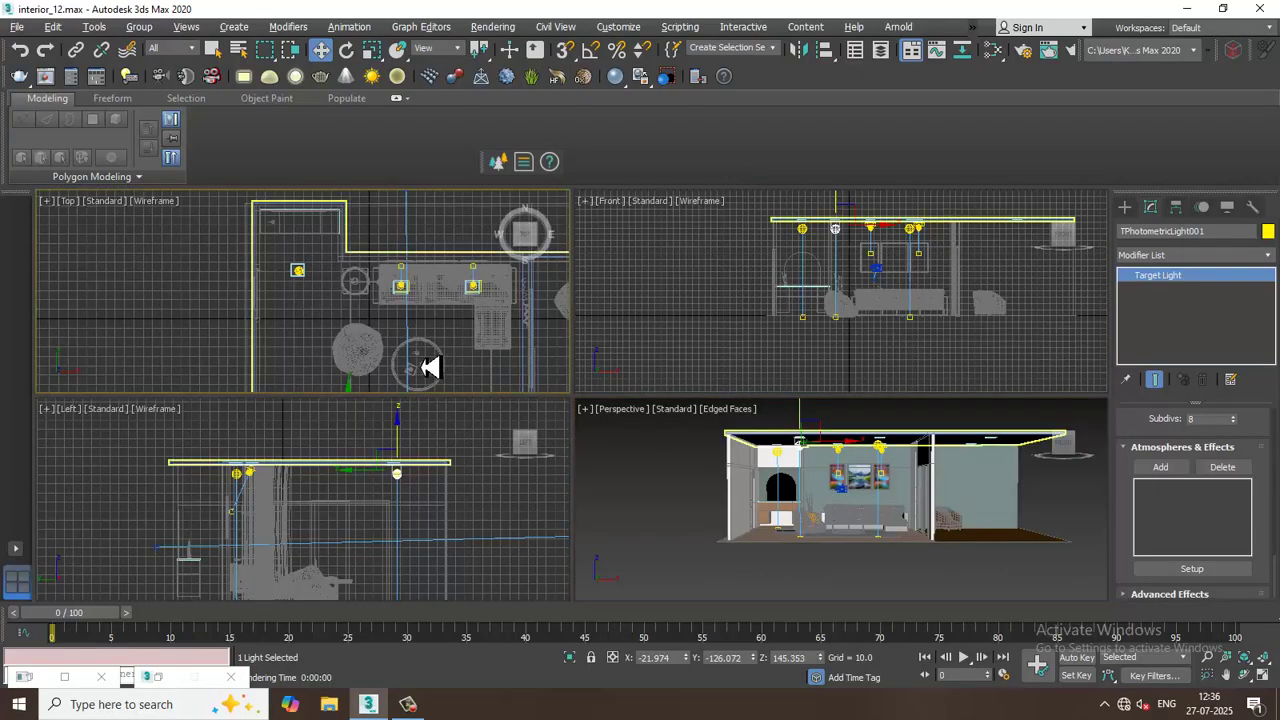
{"action": "key", "text": "alt+w"}
{"action": "scroll", "coordinate": [578, 372], "scroll_direction": "up", "scroll_amount": 3}
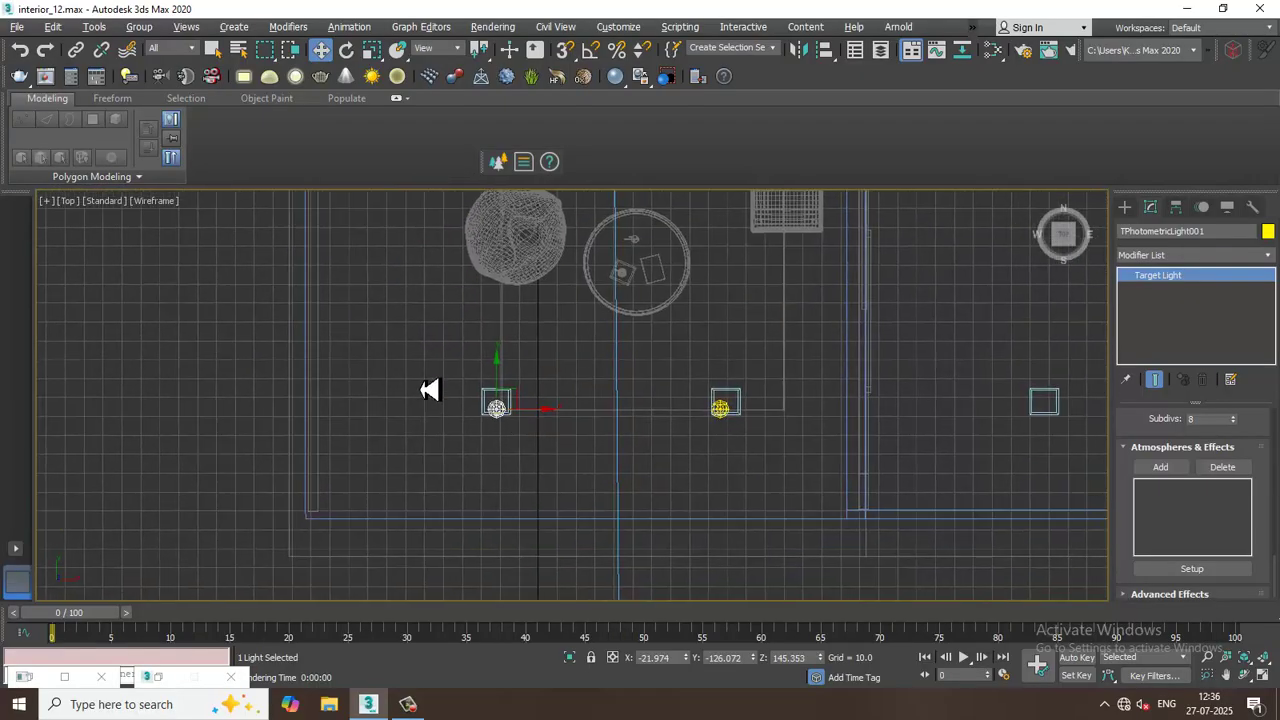
{"action": "left_click_drag", "start_coordinate": [418, 377], "coordinate": [540, 439]}
{"action": "left_click_drag", "start_coordinate": [582, 376], "coordinate": [431, 392], "text": "alt"}
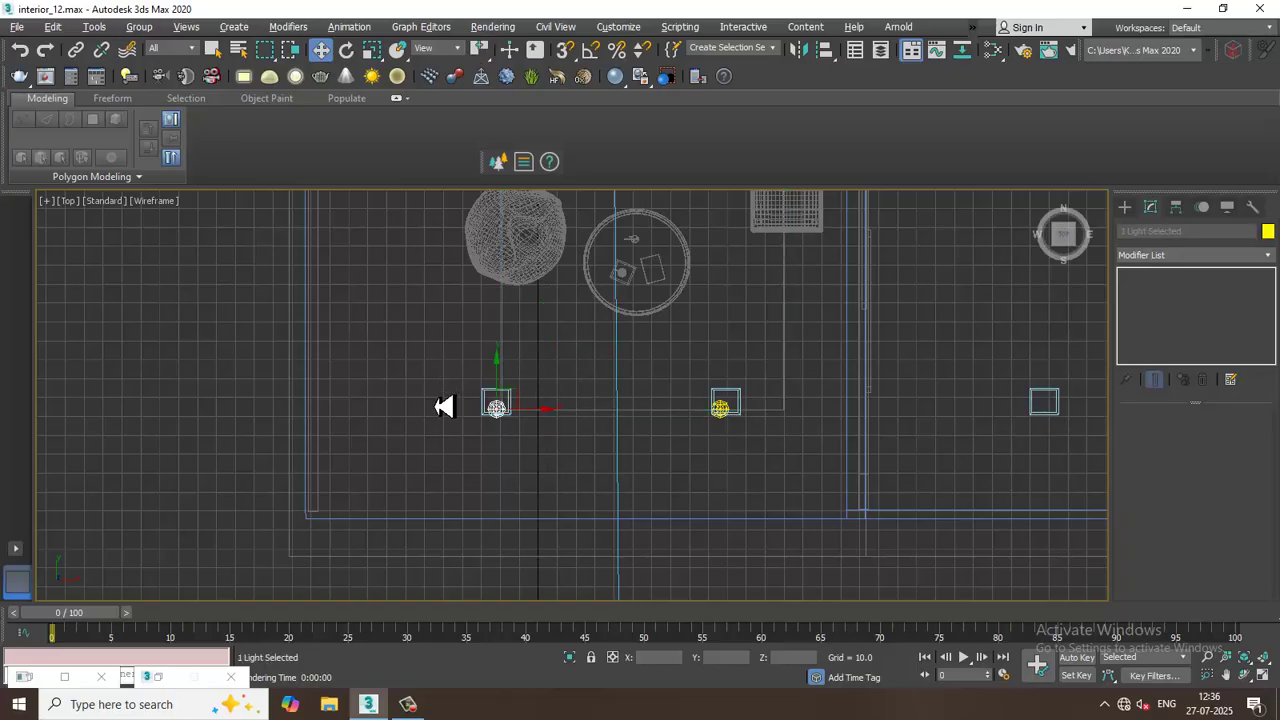
{"action": "scroll", "coordinate": [598, 441], "scroll_direction": "down", "scroll_amount": 3}
{"action": "middle_click_drag", "start_coordinate": [640, 441], "coordinate": [541, 477]}
{"action": "mouse_move", "coordinate": [498, 479]}
{"action": "left_mouse_down", "text": "shift"}
{"action": "mouse_move", "coordinate": [792, 487]}
{"action": "mouse_move", "coordinate": [765, 486]}
{"action": "left_mouse_up", "text": "shift"}
{"action": "left_click", "coordinate": [660, 426]}
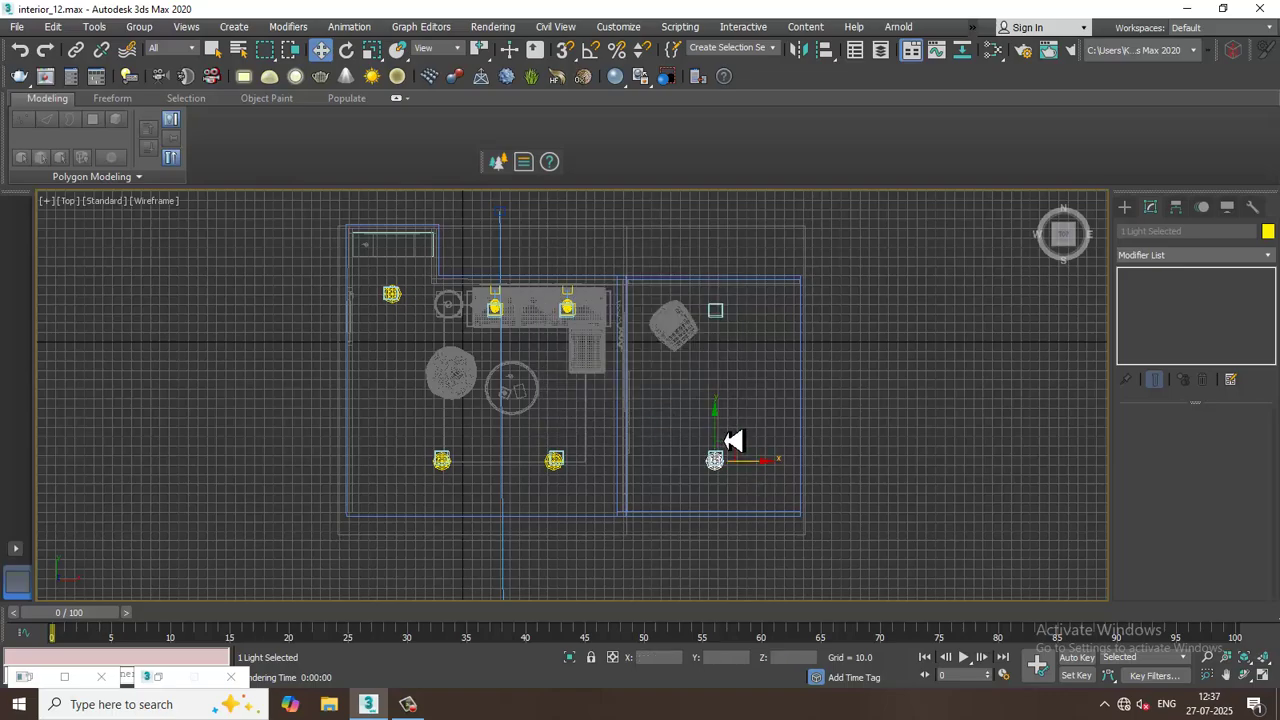
{"action": "left_click_drag", "start_coordinate": [733, 441], "coordinate": [746, 288], "text": "shift"}
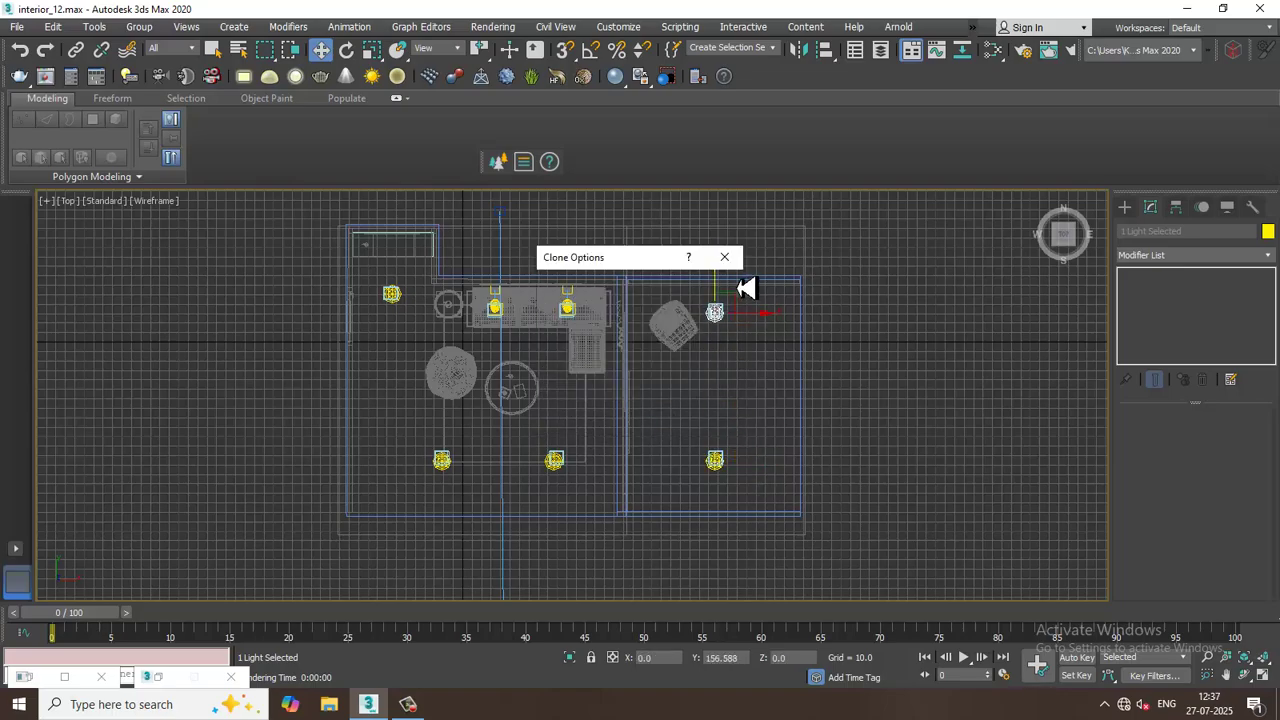
{"action": "left_click", "coordinate": [660, 426]}
Step: Test-render the camera view with the two added lights in the adjoining room
{"action": "key", "text": "alt+w"}
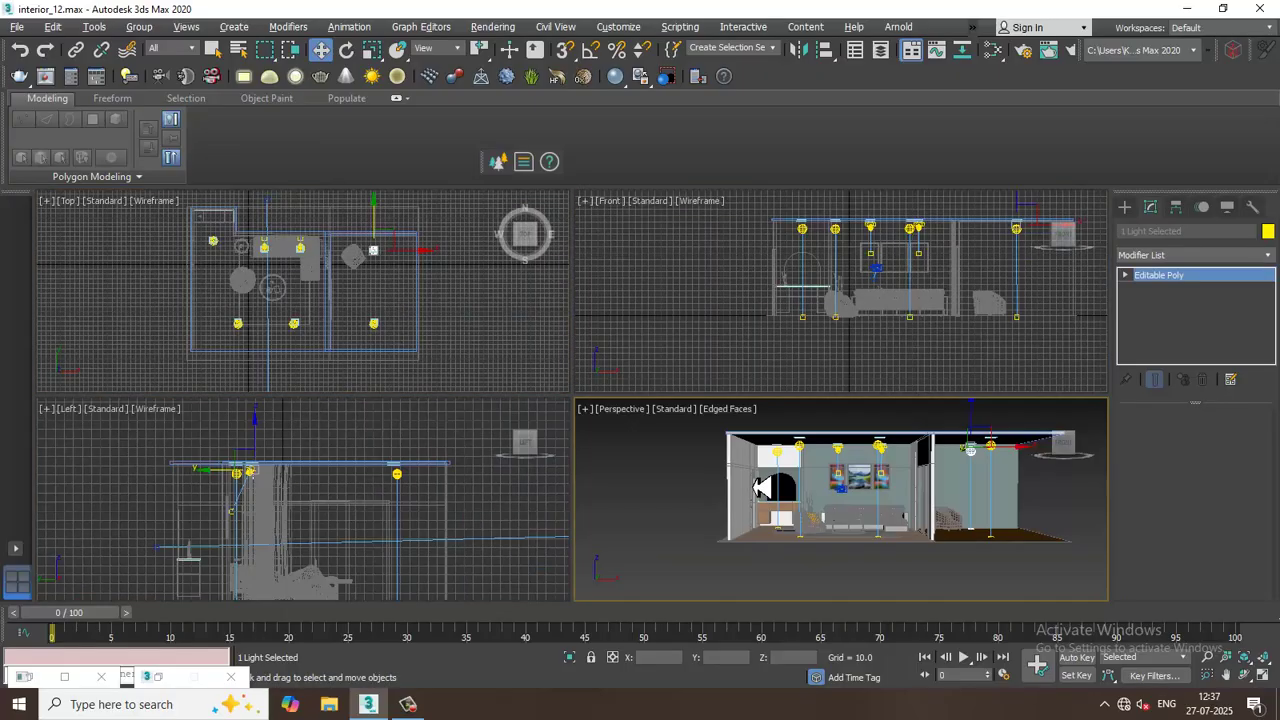
{"action": "left_click", "coordinate": [762, 487]}
{"action": "key", "text": "alt+w"}
{"action": "key", "text": "c"}
{"action": "left_click", "coordinate": [498, 28]}
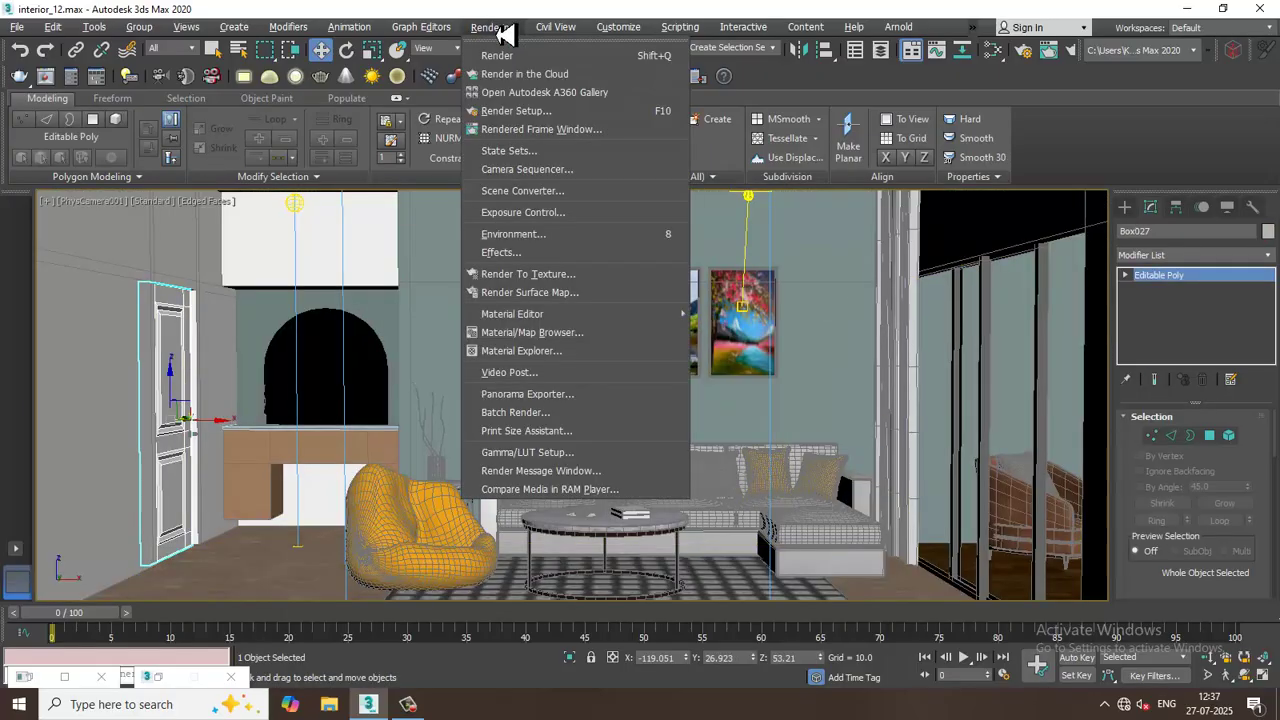
{"action": "left_click", "coordinate": [509, 56]}
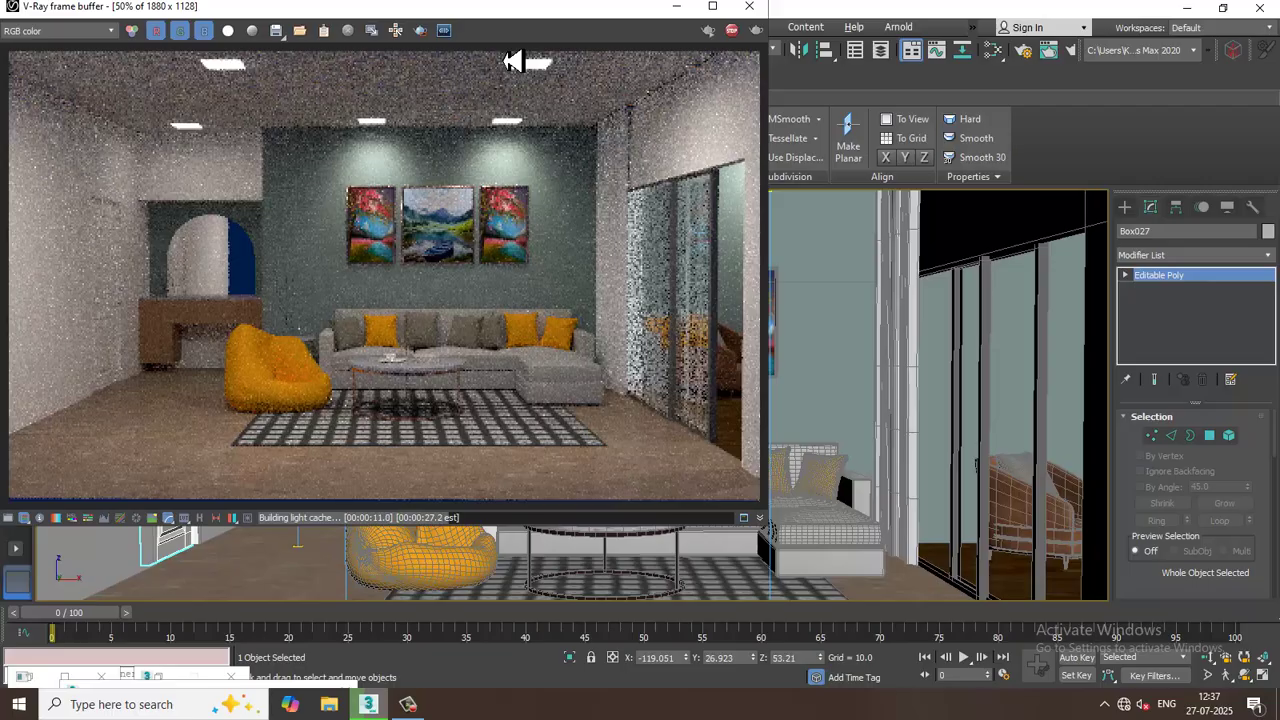
{"action": "left_click", "coordinate": [752, 16]}
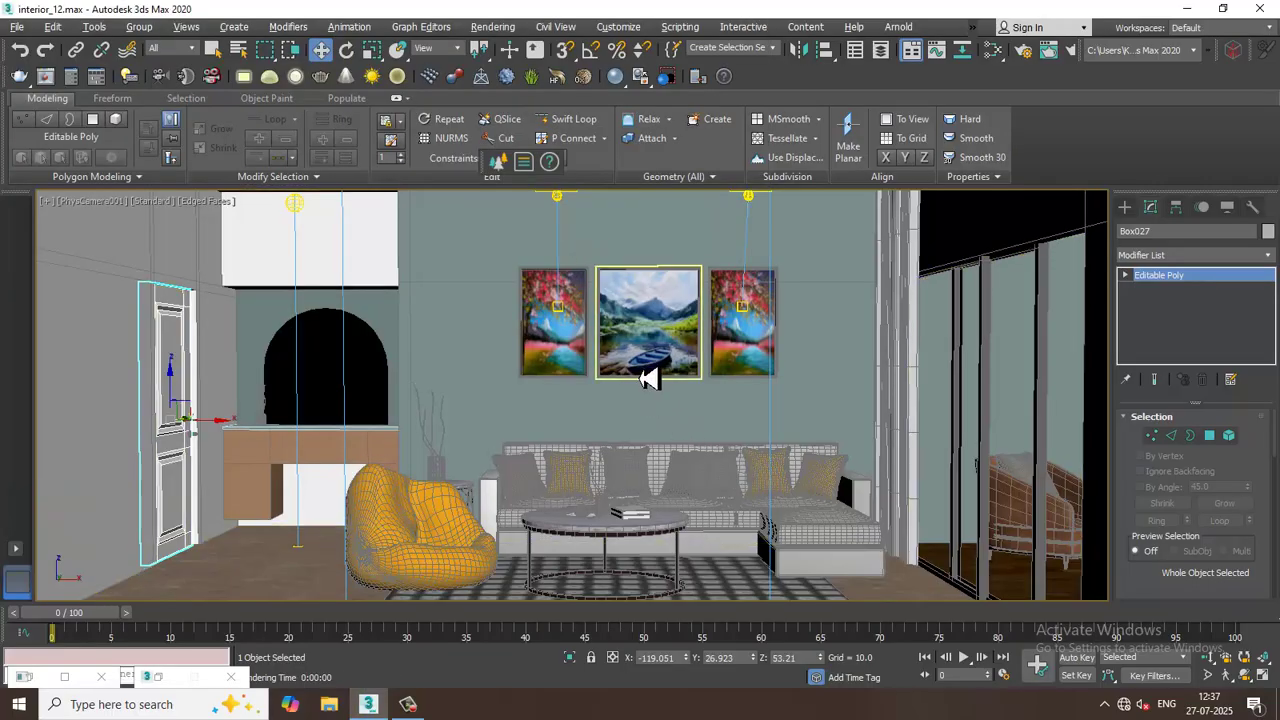
Step: Raise the intensity of the living room's front-left ceiling photometric light to 8185 cd
{"action": "key", "text": "p"}
{"action": "scroll", "coordinate": [650, 377], "scroll_direction": "down", "scroll_amount": 5}
{"action": "middle_click_drag", "start_coordinate": [594, 325], "coordinate": [636, 330], "text": "alt"}
{"action": "left_click", "coordinate": [562, 305]}
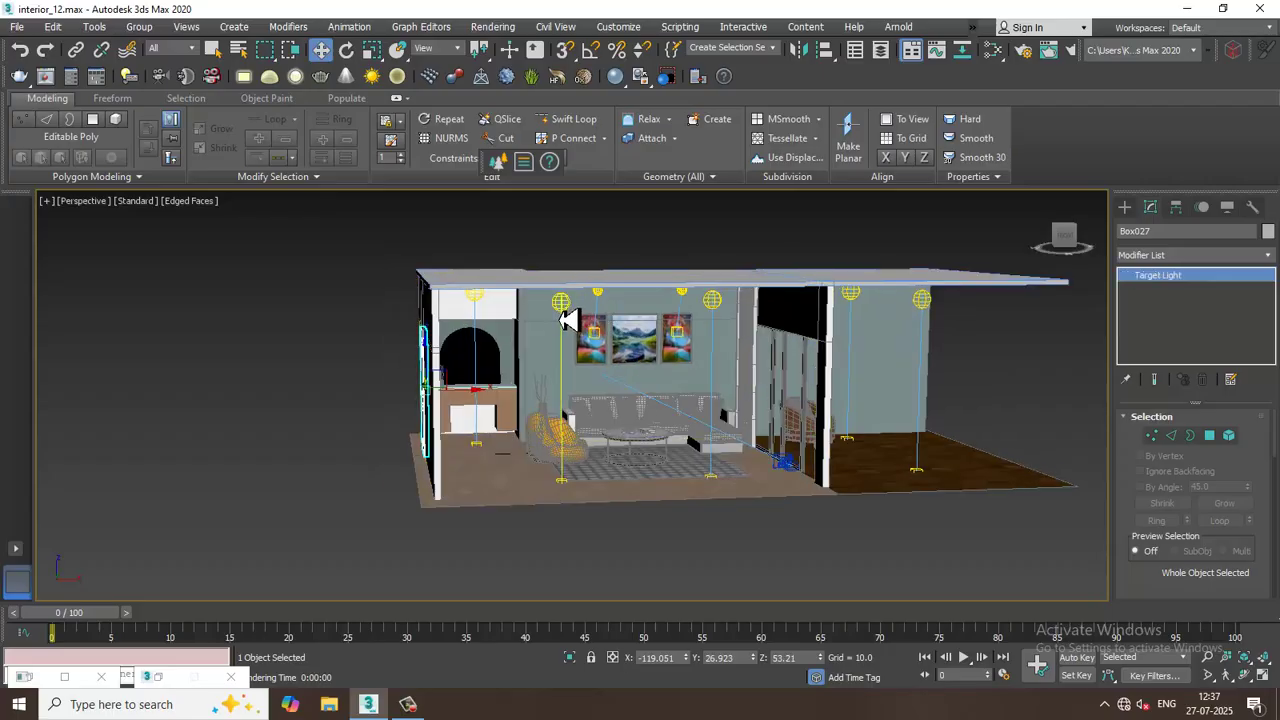
{"action": "left_click_drag", "start_coordinate": [1145, 452], "coordinate": [1180, 710]}
{"action": "left_click_drag", "start_coordinate": [1130, 474], "coordinate": [1164, 674]}
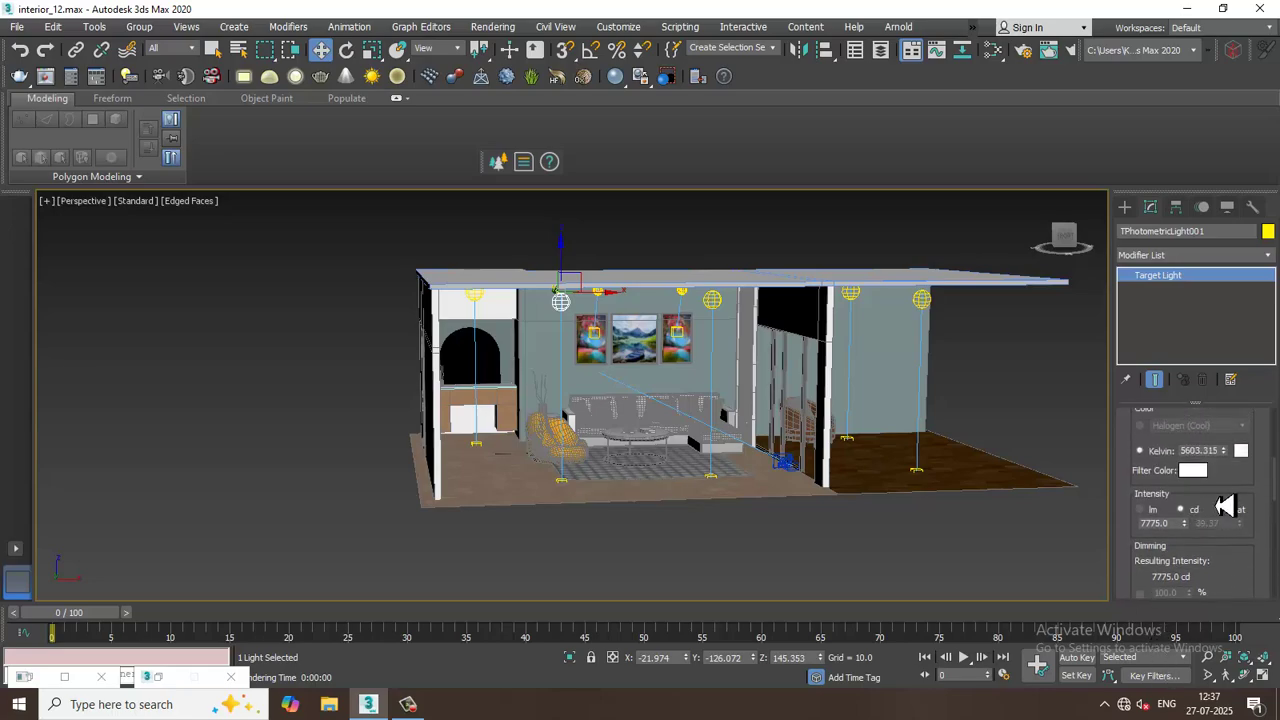
{"action": "left_click_drag", "start_coordinate": [1226, 492], "coordinate": [1166, 232]}
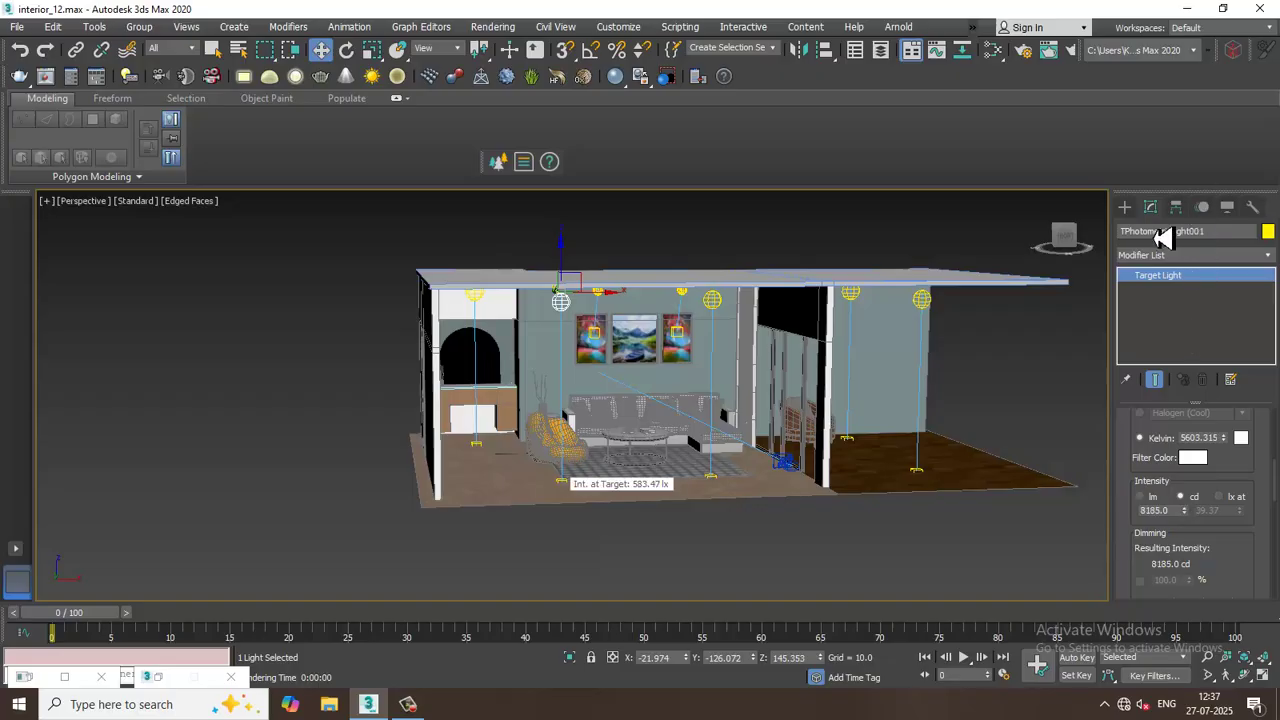
Step: Raise the intensity of the living room's front-right ceiling photometric light to 8185 cd
{"action": "left_click", "coordinate": [714, 374]}
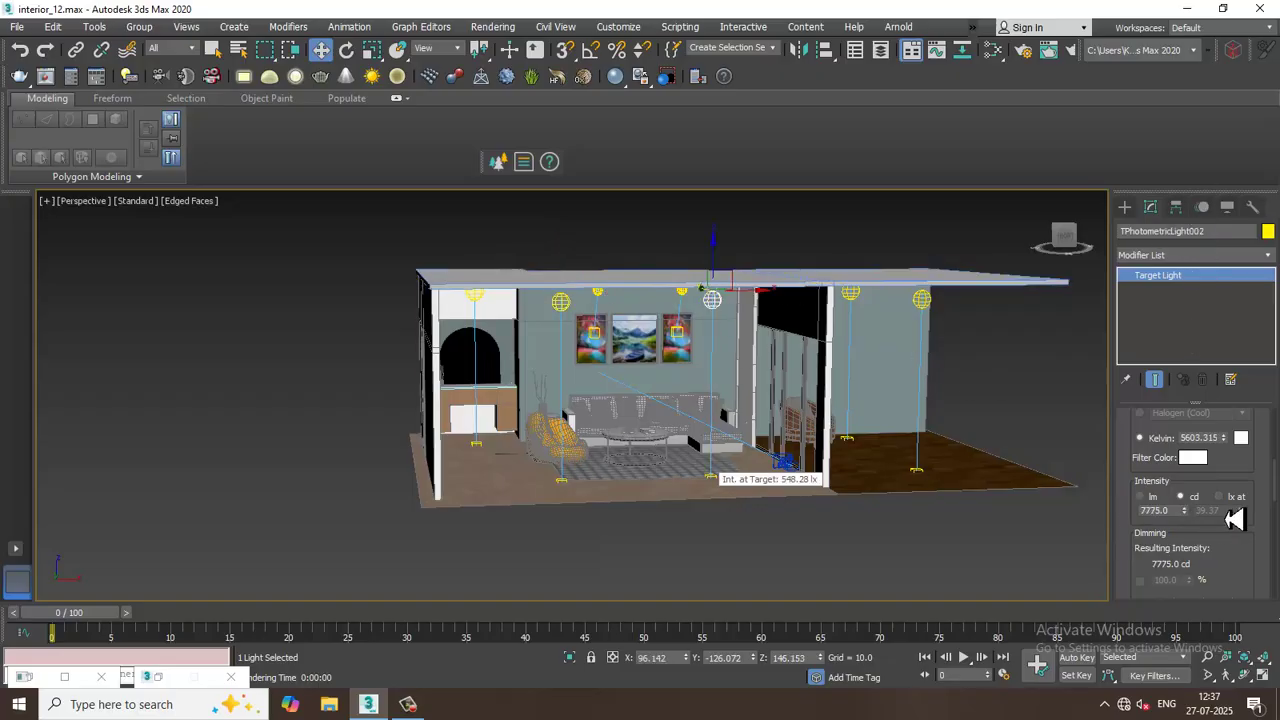
{"action": "left_click_drag", "start_coordinate": [1175, 512], "coordinate": [1092, 512]}
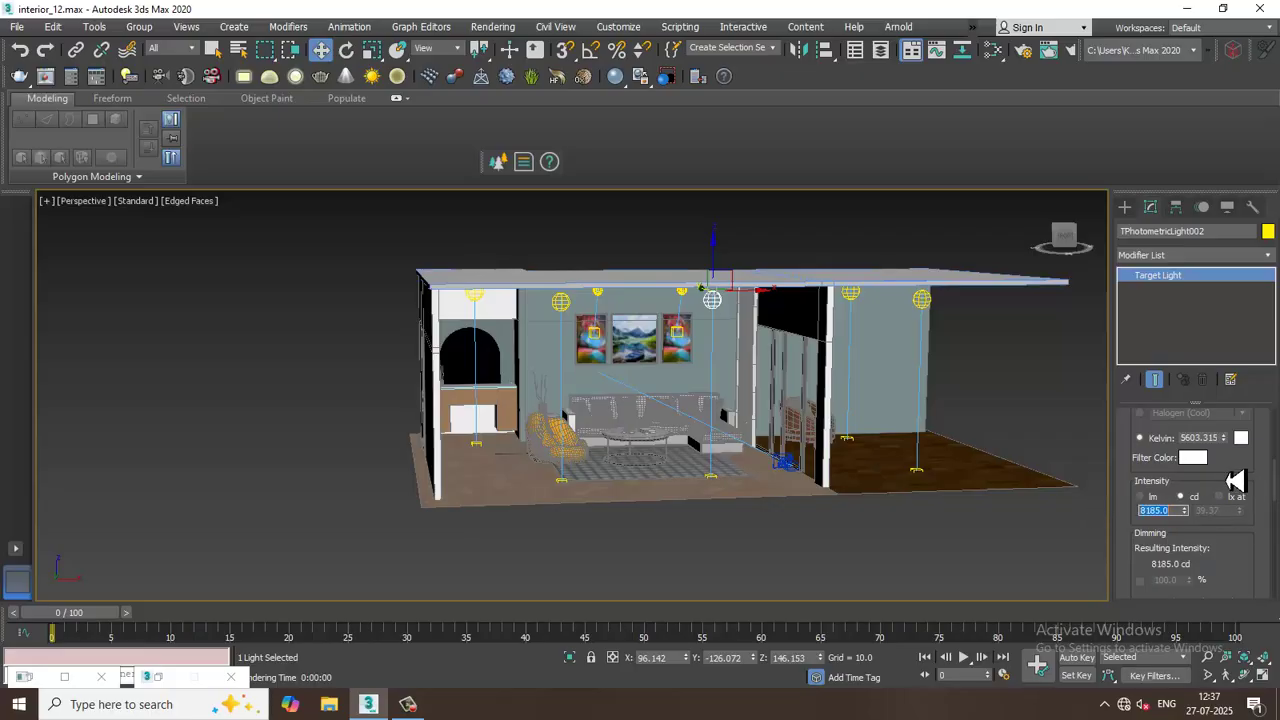
{"action": "scroll", "coordinate": [1140, 520], "scroll_direction": "up", "scroll_amount": 5}
{"action": "scroll", "coordinate": [1135, 487], "scroll_direction": "up", "scroll_amount": 2}
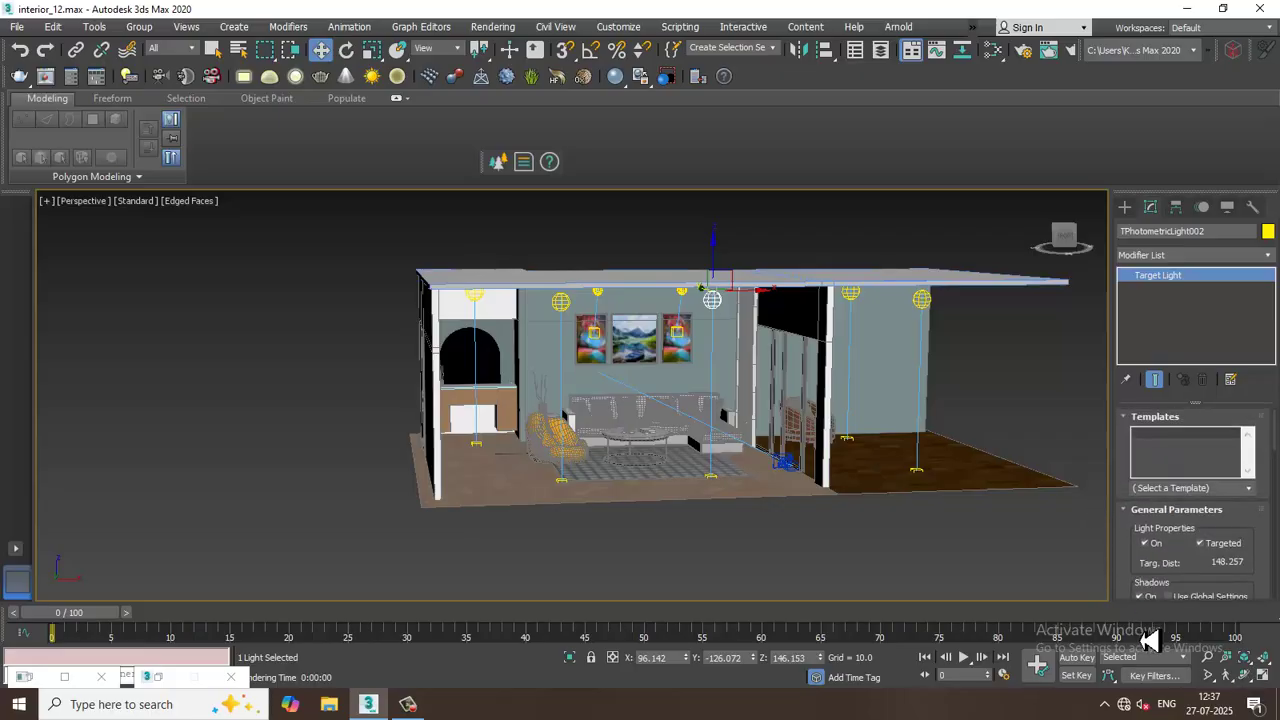
Step: Test-render the camera view with the brighter front ceiling lights, and close the frame buffer after checking it
{"action": "left_click", "coordinate": [564, 303]}
{"action": "key", "text": "c"}
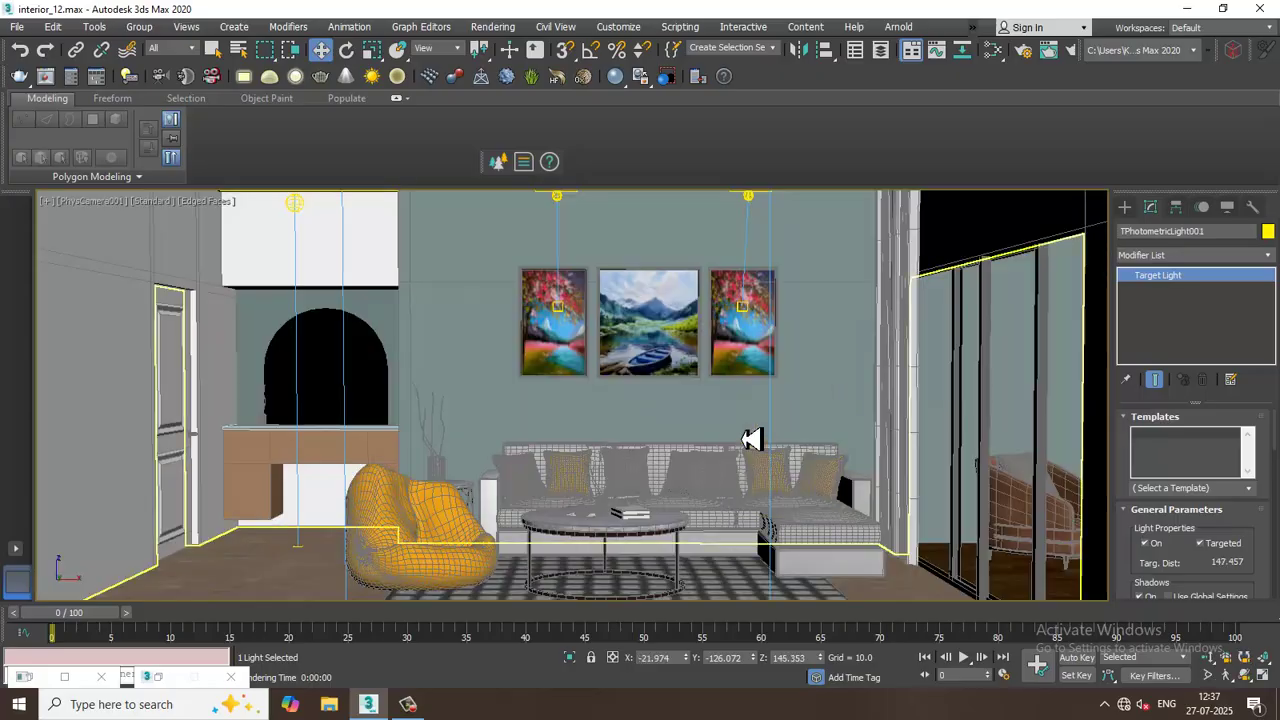
{"action": "left_click", "coordinate": [474, 28]}
{"action": "left_click", "coordinate": [513, 62]}
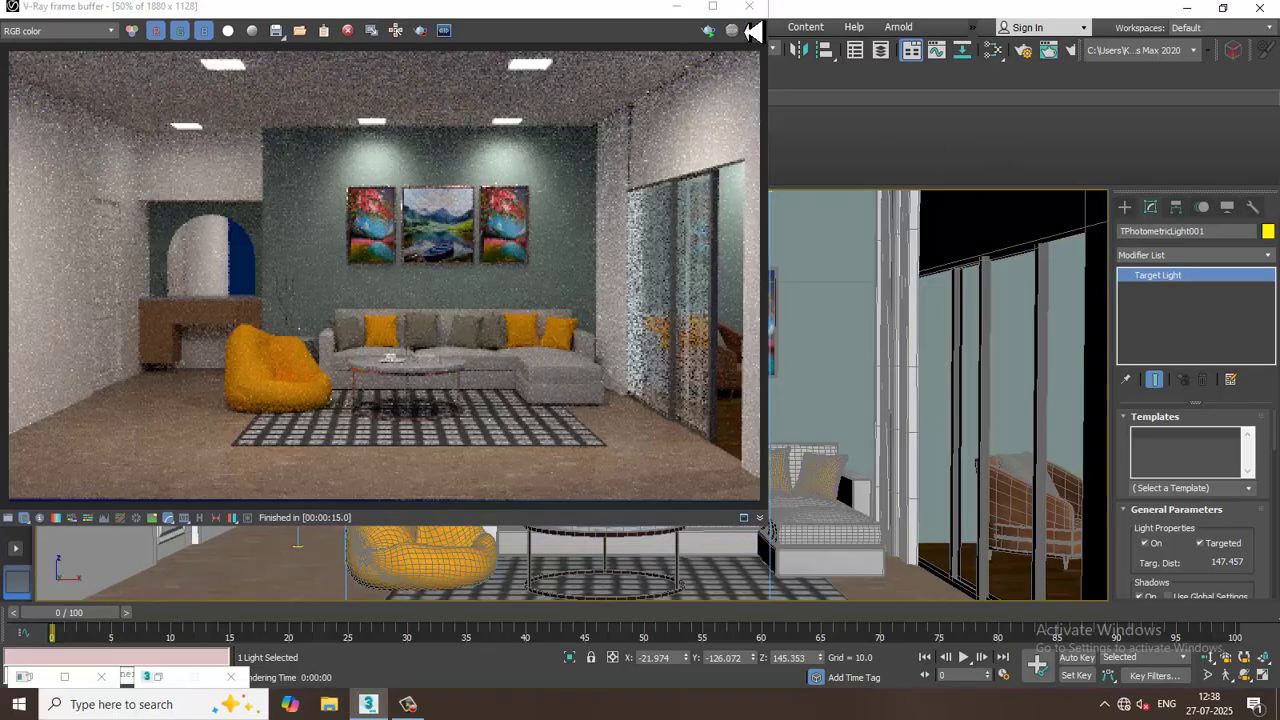
{"action": "left_click", "coordinate": [749, 6]}
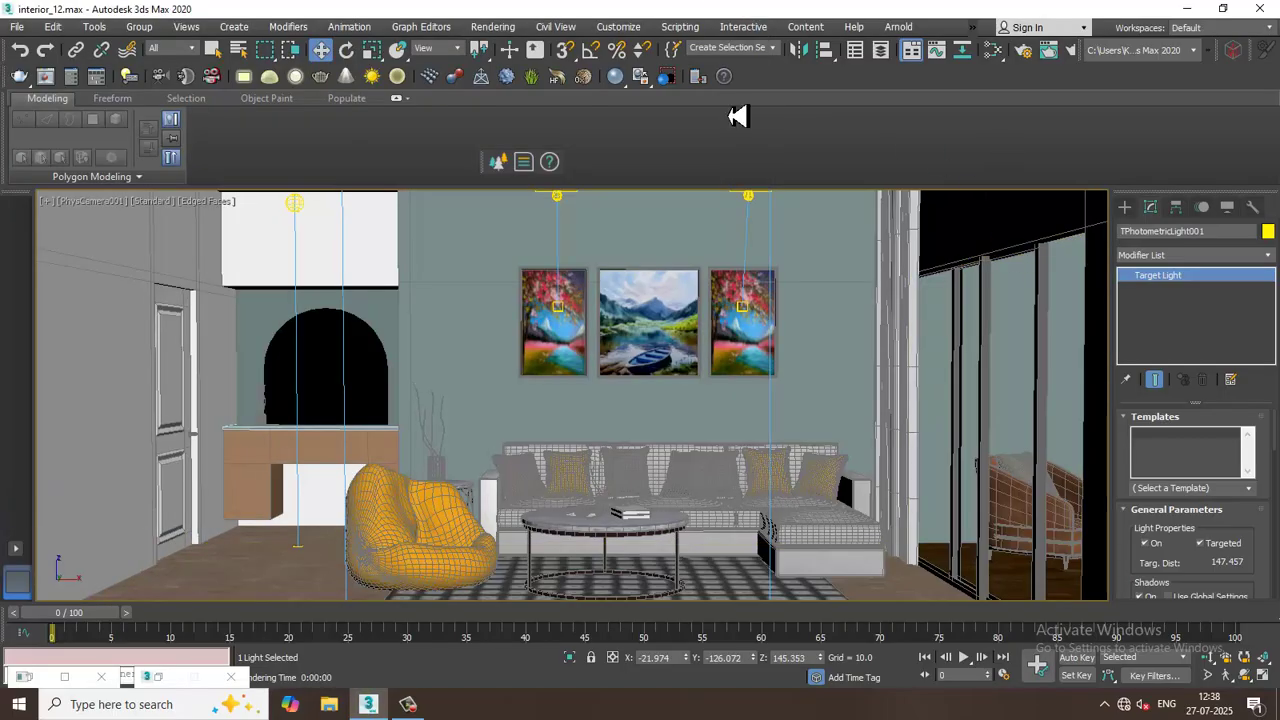
Step: Select the room's wall and look through the Slate Material Editor's node graph for its material
{"action": "left_click", "coordinate": [117, 274]}
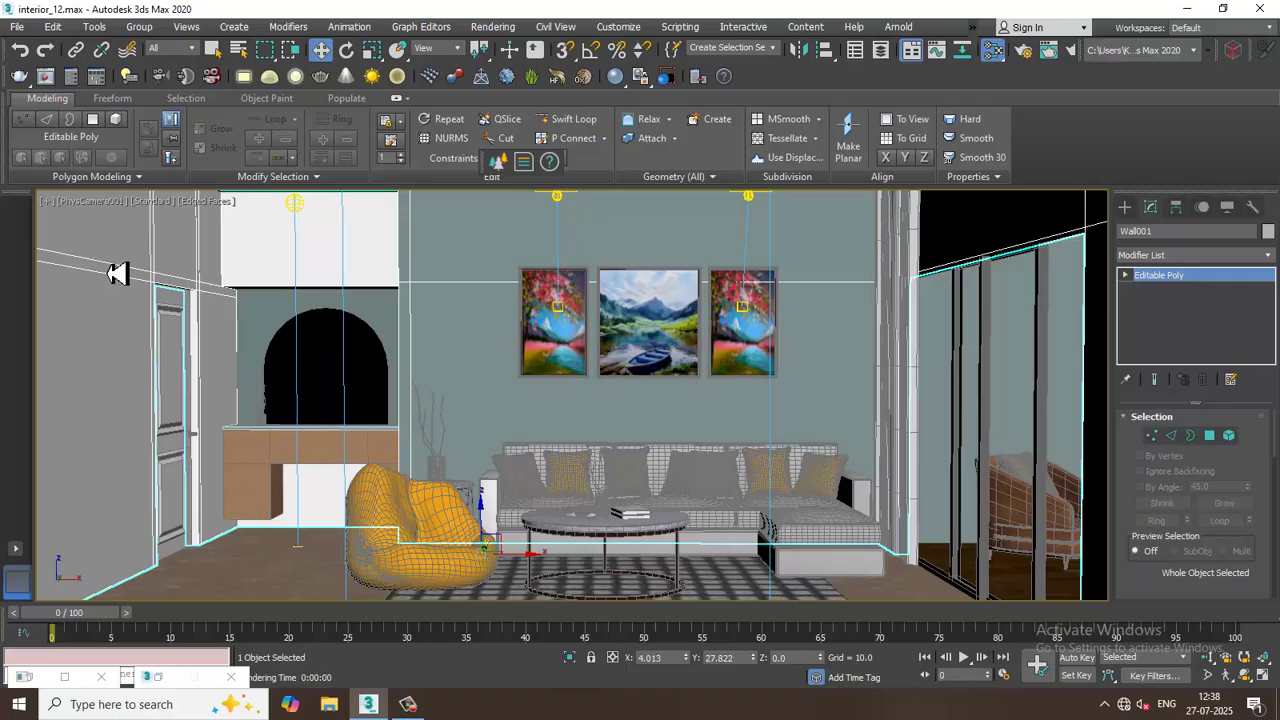
{"action": "key", "text": "m"}
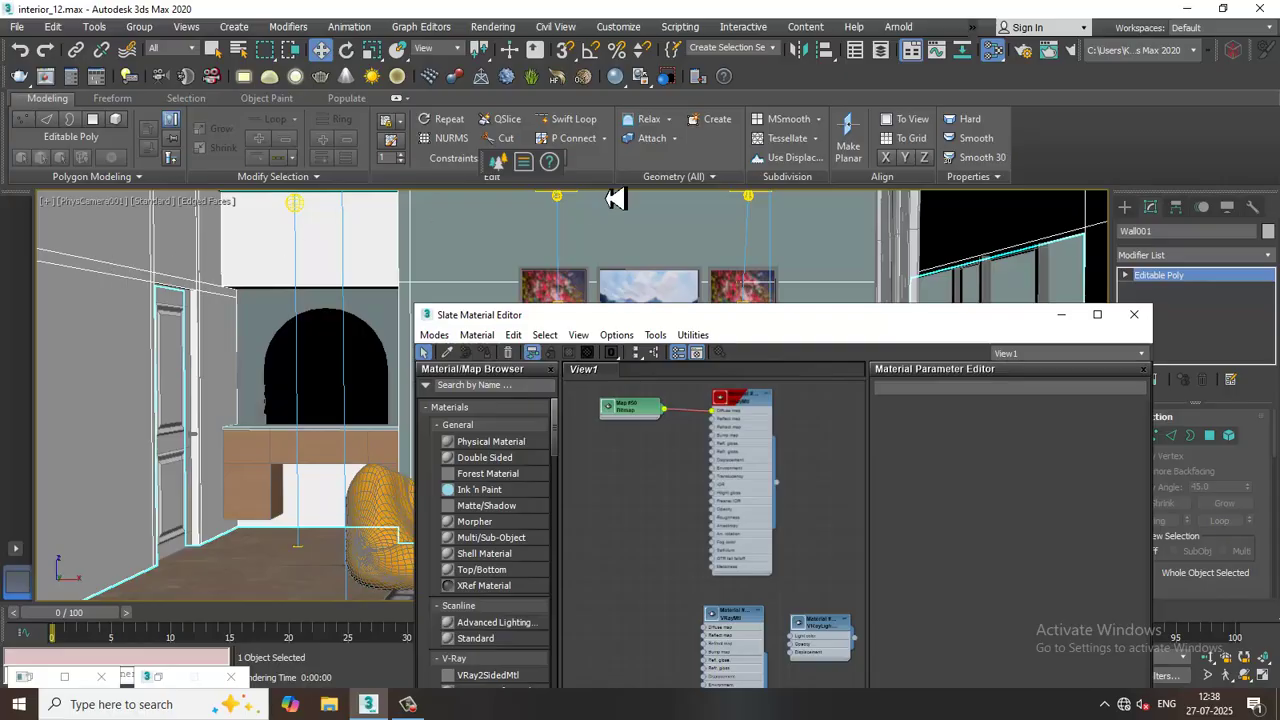
{"action": "left_click", "coordinate": [1097, 314]}
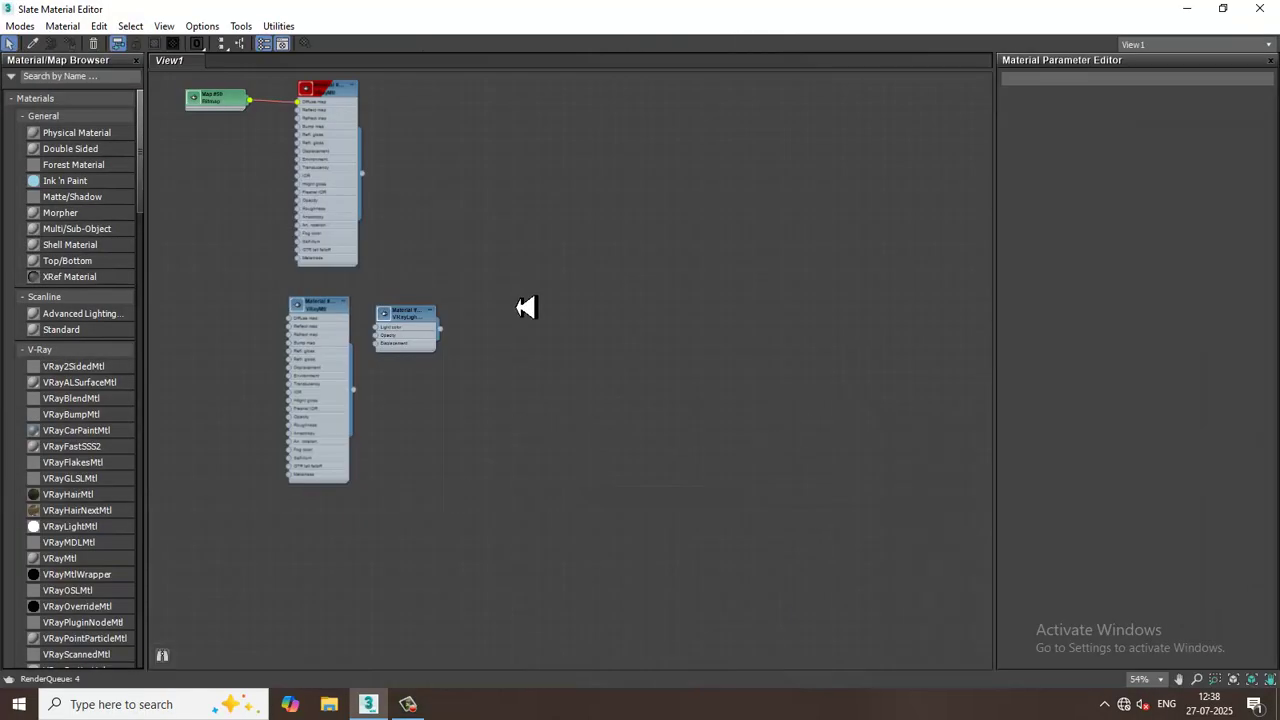
{"action": "middle_click_drag", "start_coordinate": [524, 290], "coordinate": [625, 590]}
{"action": "middle_click_drag", "start_coordinate": [571, 263], "coordinate": [614, 543]}
{"action": "middle_click_drag", "start_coordinate": [700, 200], "coordinate": [610, 445]}
{"action": "middle_click_drag", "start_coordinate": [789, 196], "coordinate": [735, 446]}
{"action": "middle_click_drag", "start_coordinate": [780, 234], "coordinate": [761, 401]}
{"action": "scroll", "coordinate": [761, 401], "scroll_direction": "up", "scroll_amount": 1}
{"action": "middle_click_drag", "start_coordinate": [797, 144], "coordinate": [810, 461]}
{"action": "middle_click_drag", "start_coordinate": [787, 276], "coordinate": [788, 365]}
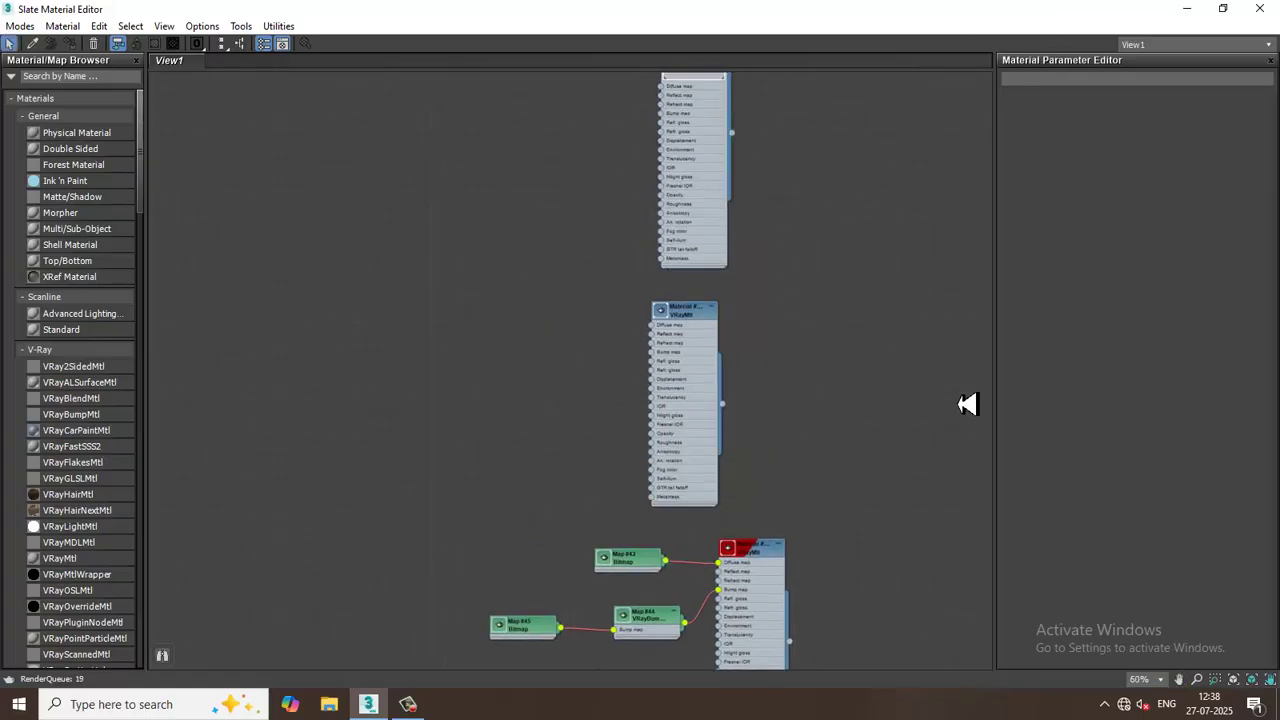
{"action": "left_click", "coordinate": [1187, 9]}
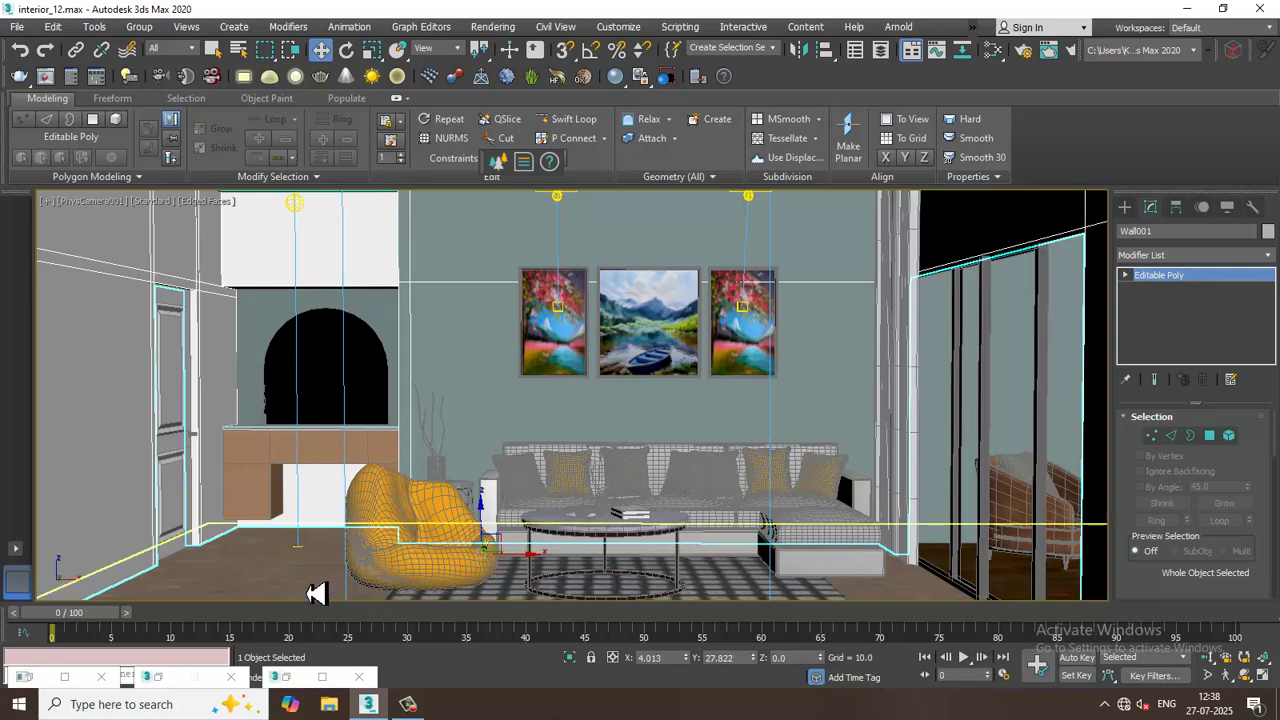
Step: Select the floor plane and look through the material node graph for the brown floor material
{"action": "key", "text": "m"}
{"action": "scroll", "coordinate": [768, 325], "scroll_direction": "up", "scroll_amount": 1}
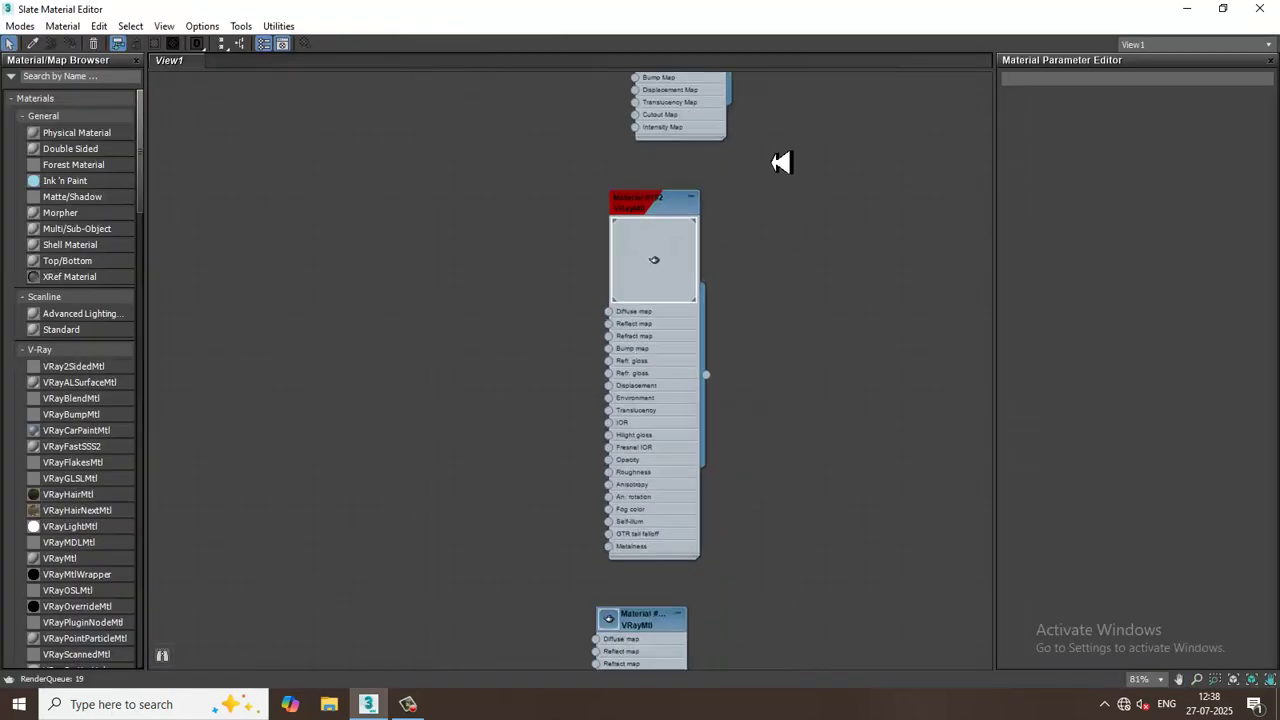
{"action": "middle_click_drag", "start_coordinate": [780, 150], "coordinate": [779, 450]}
{"action": "scroll", "coordinate": [776, 424], "scroll_direction": "down", "scroll_amount": 5}
{"action": "scroll", "coordinate": [791, 231], "scroll_direction": "up", "scroll_amount": 8}
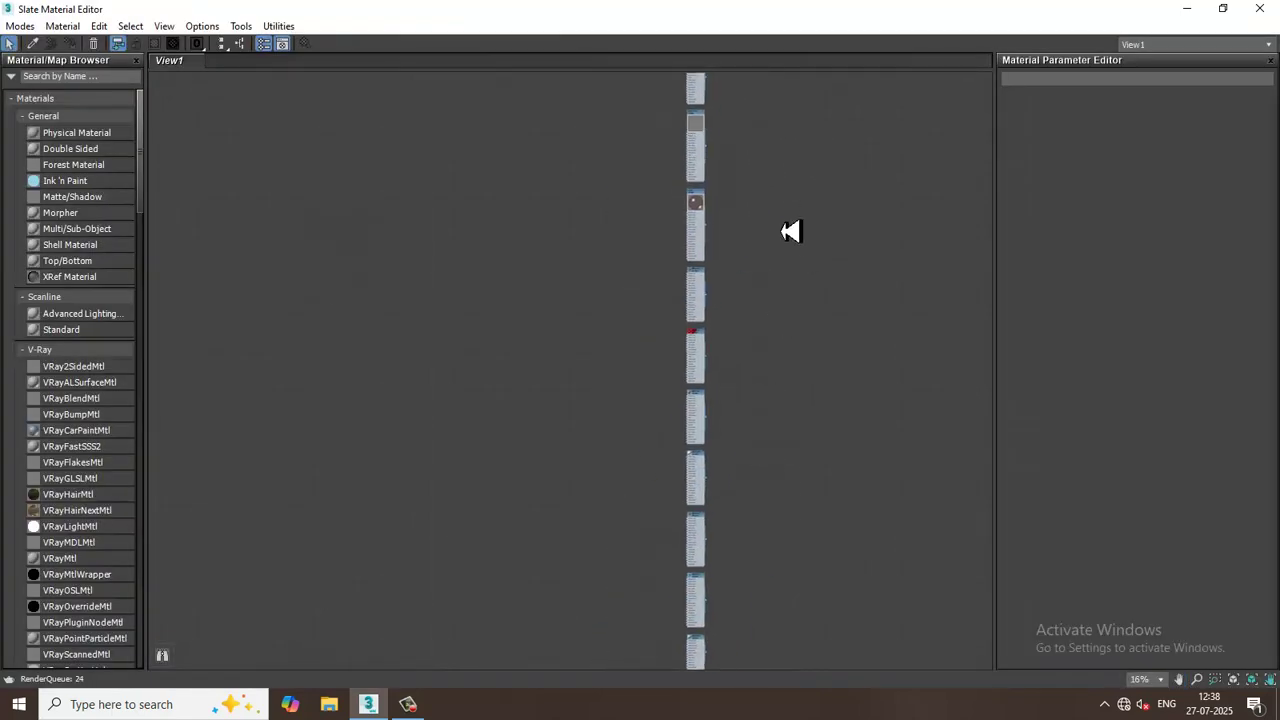
{"action": "middle_click_drag", "start_coordinate": [571, 523], "coordinate": [683, 260]}
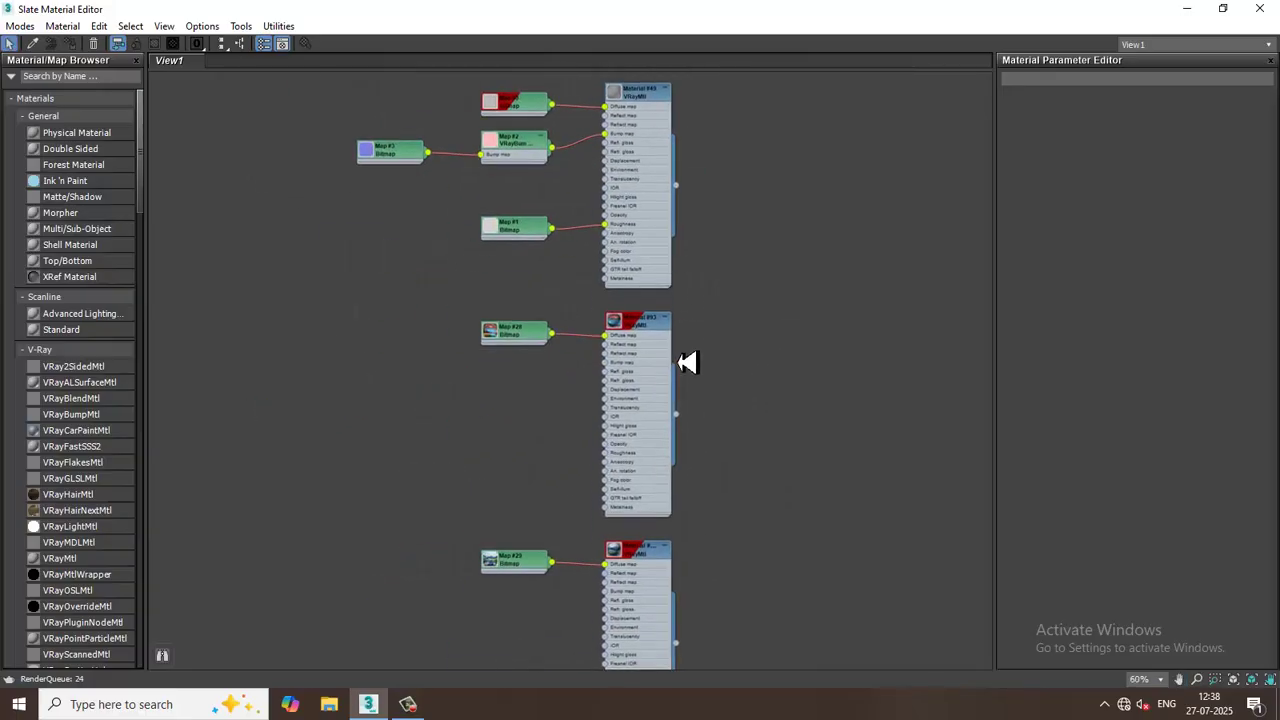
{"action": "middle_click_drag", "start_coordinate": [738, 303], "coordinate": [755, 550]}
{"action": "middle_click_drag", "start_coordinate": [764, 291], "coordinate": [767, 545]}
{"action": "middle_click_drag", "start_coordinate": [754, 260], "coordinate": [768, 359]}
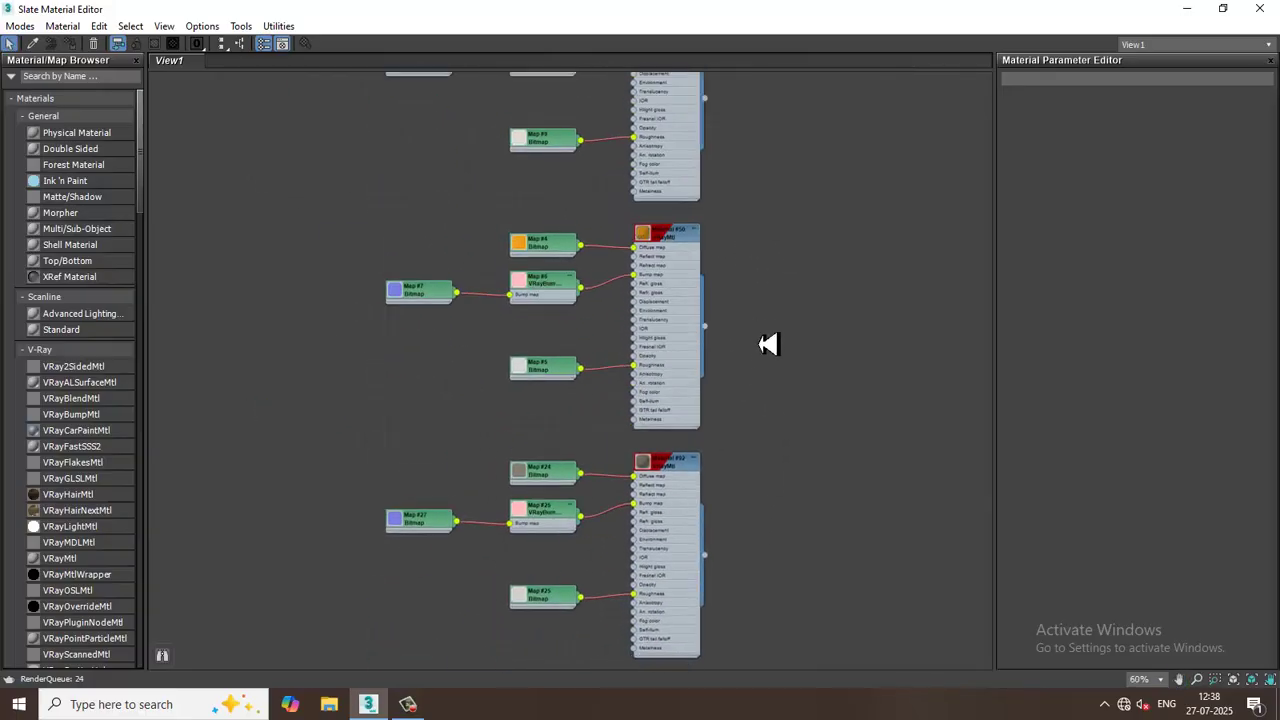
{"action": "middle_click_drag", "start_coordinate": [762, 276], "coordinate": [780, 489]}
{"action": "middle_click_drag", "start_coordinate": [771, 314], "coordinate": [789, 513]}
{"action": "middle_click_drag", "start_coordinate": [751, 234], "coordinate": [727, 432]}
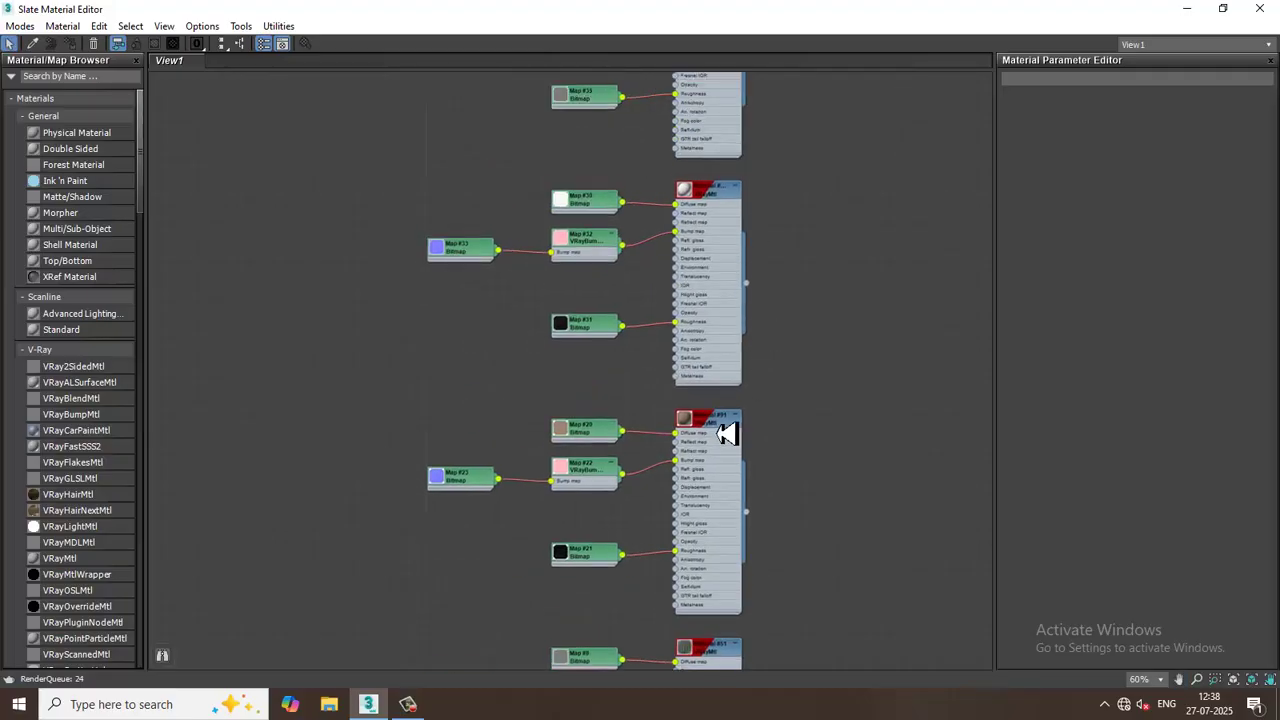
Step: Open the brown floor material's parameters, set its reflection colour to grey value 121, and minimize the material editor
{"action": "scroll", "coordinate": [727, 432], "scroll_direction": "up", "scroll_amount": 4}
{"action": "double_click", "coordinate": [658, 420]}
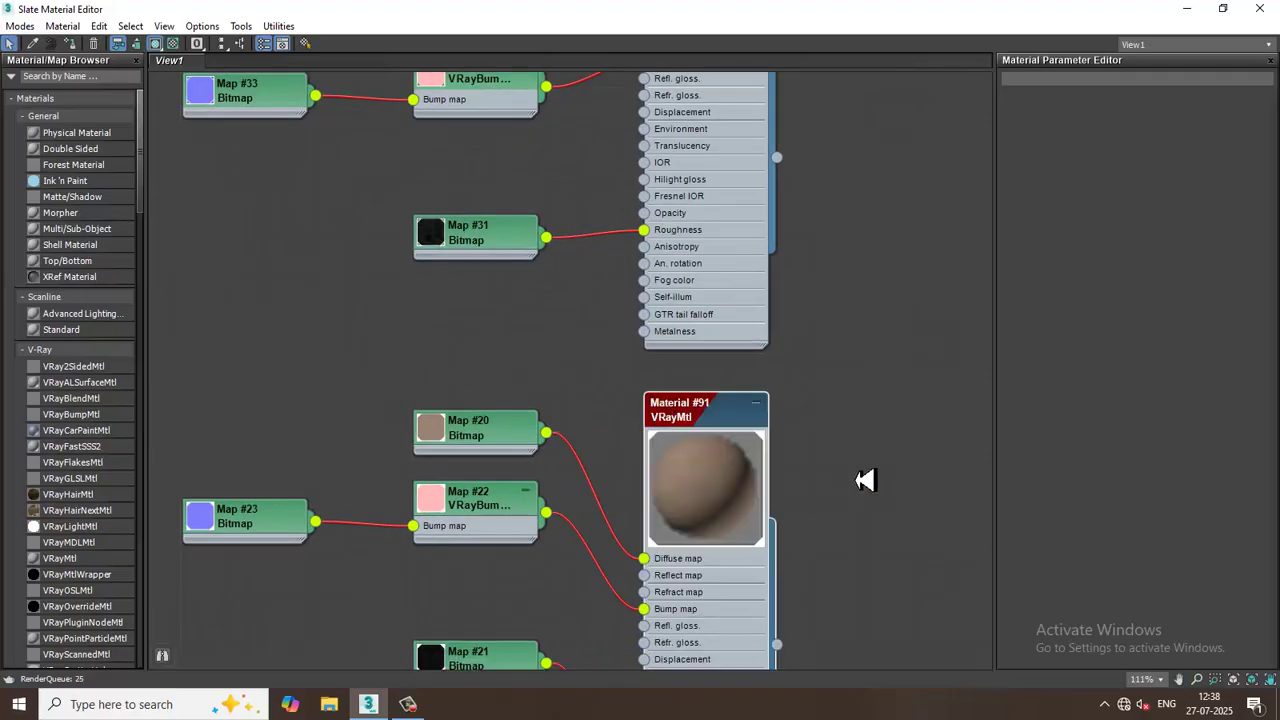
{"action": "double_click", "coordinate": [726, 418]}
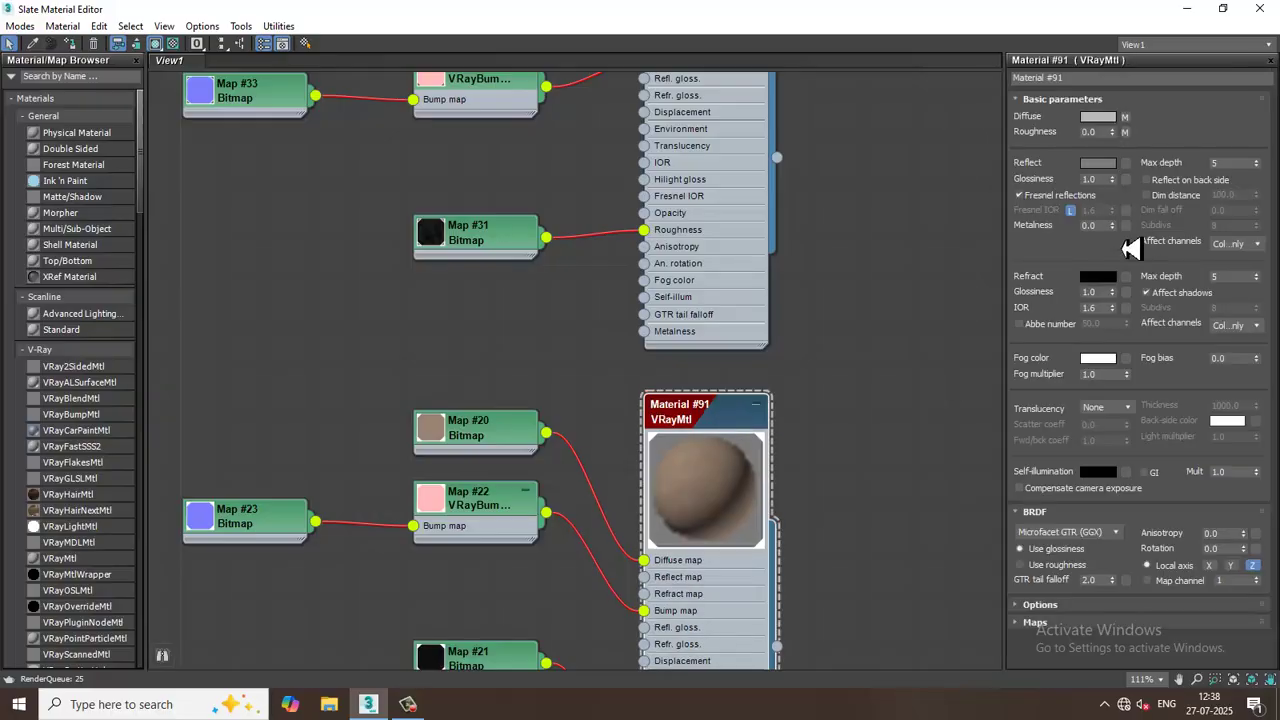
{"action": "left_click", "coordinate": [1100, 164]}
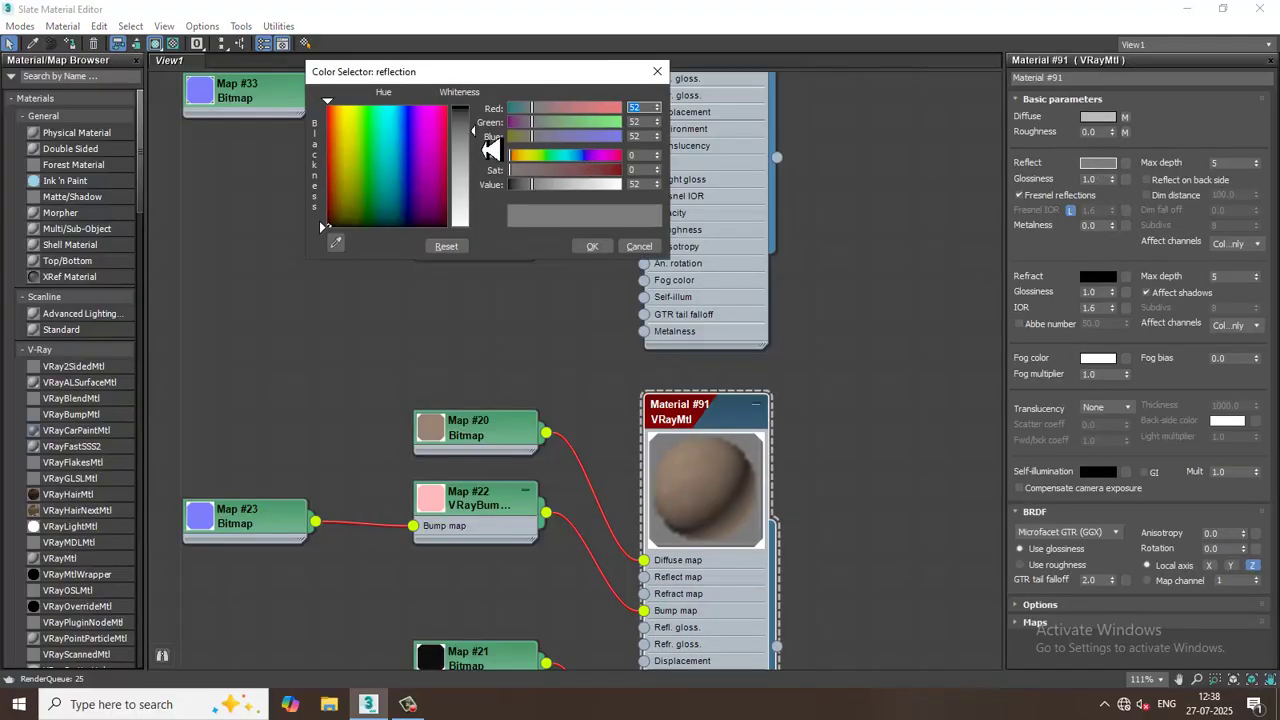
{"action": "left_click_drag", "start_coordinate": [476, 131], "coordinate": [477, 148]}
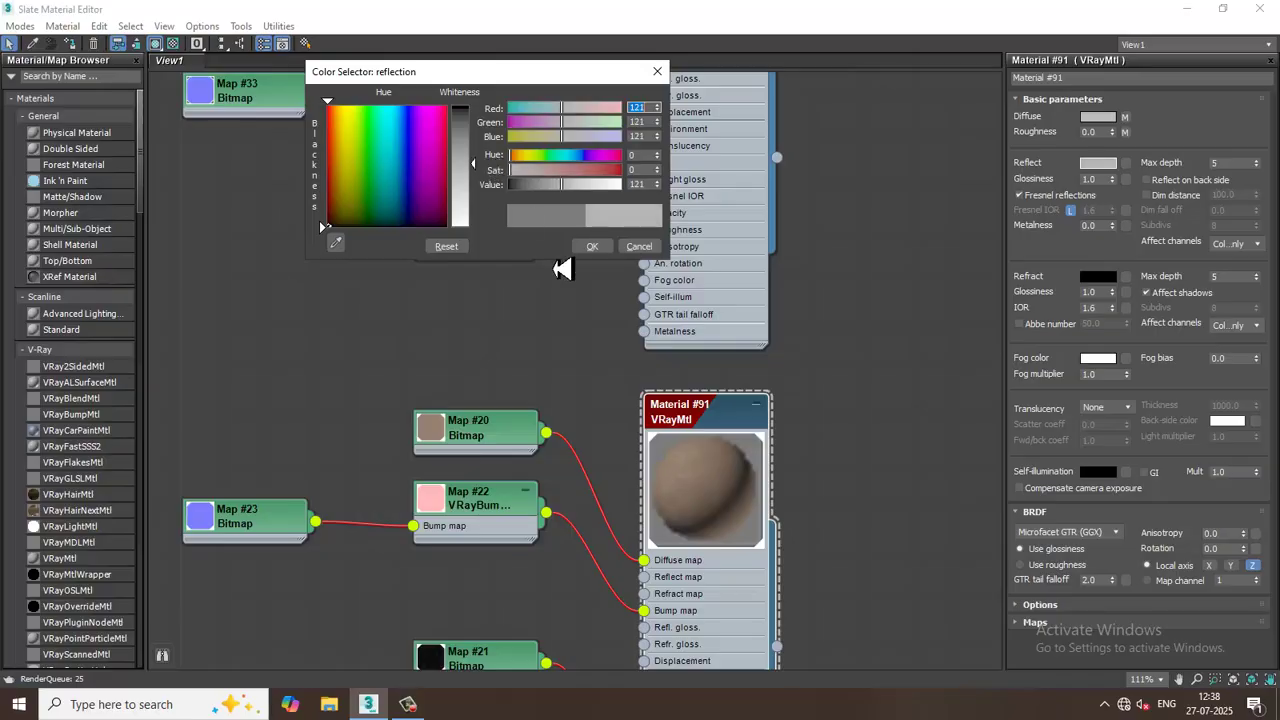
{"action": "left_click", "coordinate": [592, 247]}
{"action": "left_click", "coordinate": [1187, 9]}
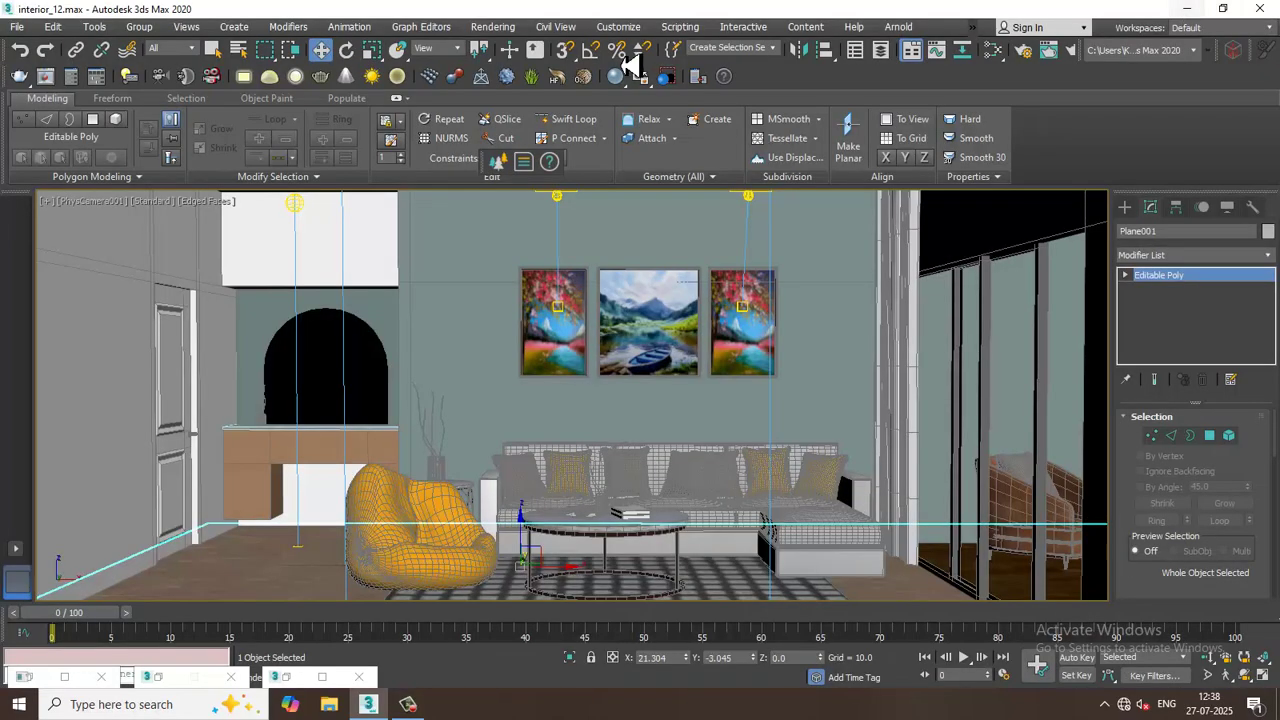
Step: Test-render the camera view with the more reflective floor material
{"action": "left_click", "coordinate": [493, 28]}
{"action": "left_click", "coordinate": [519, 60]}
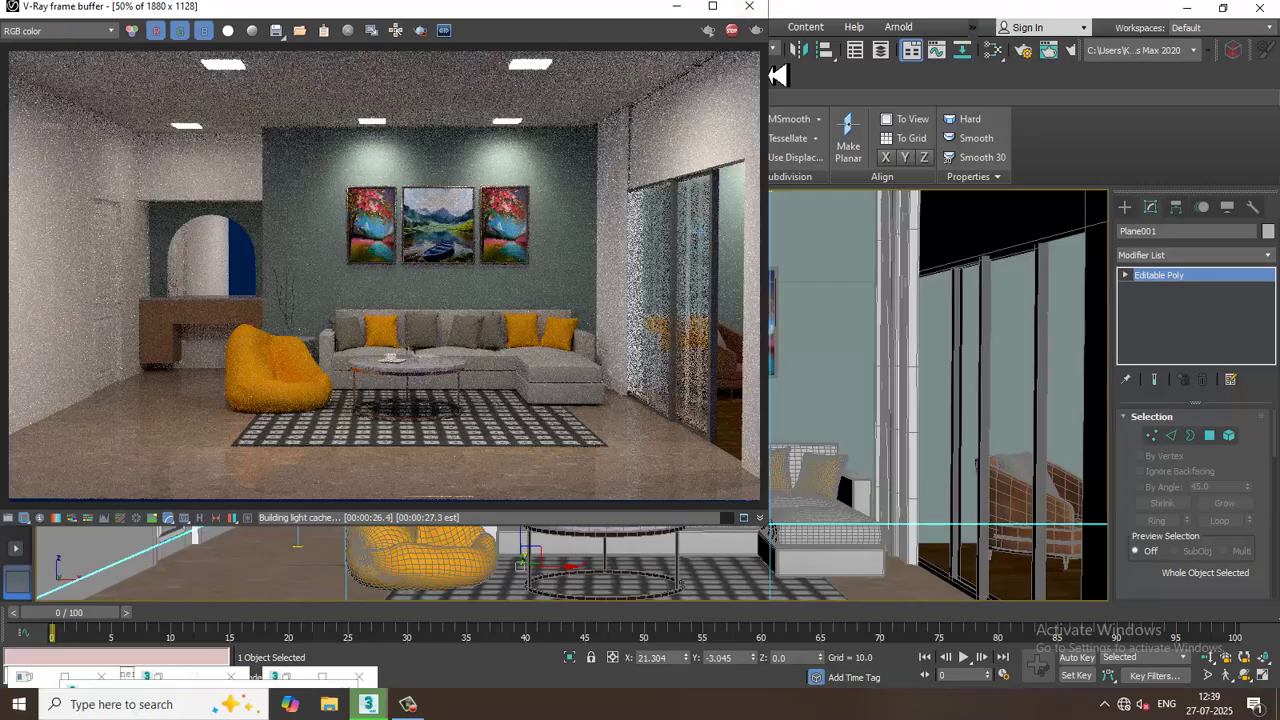
{"action": "left_click", "coordinate": [775, 10]}
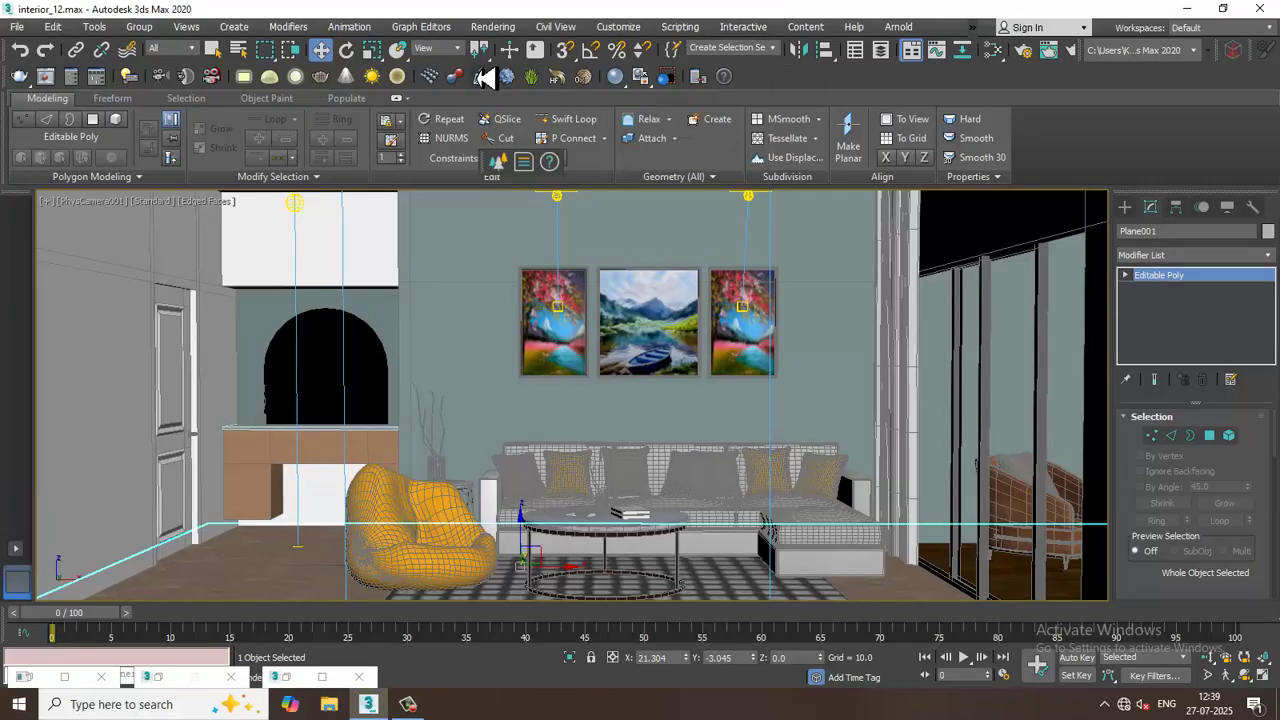
Step: Open the V-Ray render settings, switch the image sampler to Advanced mode and expand the image filter options
{"action": "left_click", "coordinate": [497, 27]}
{"action": "left_click", "coordinate": [540, 106]}
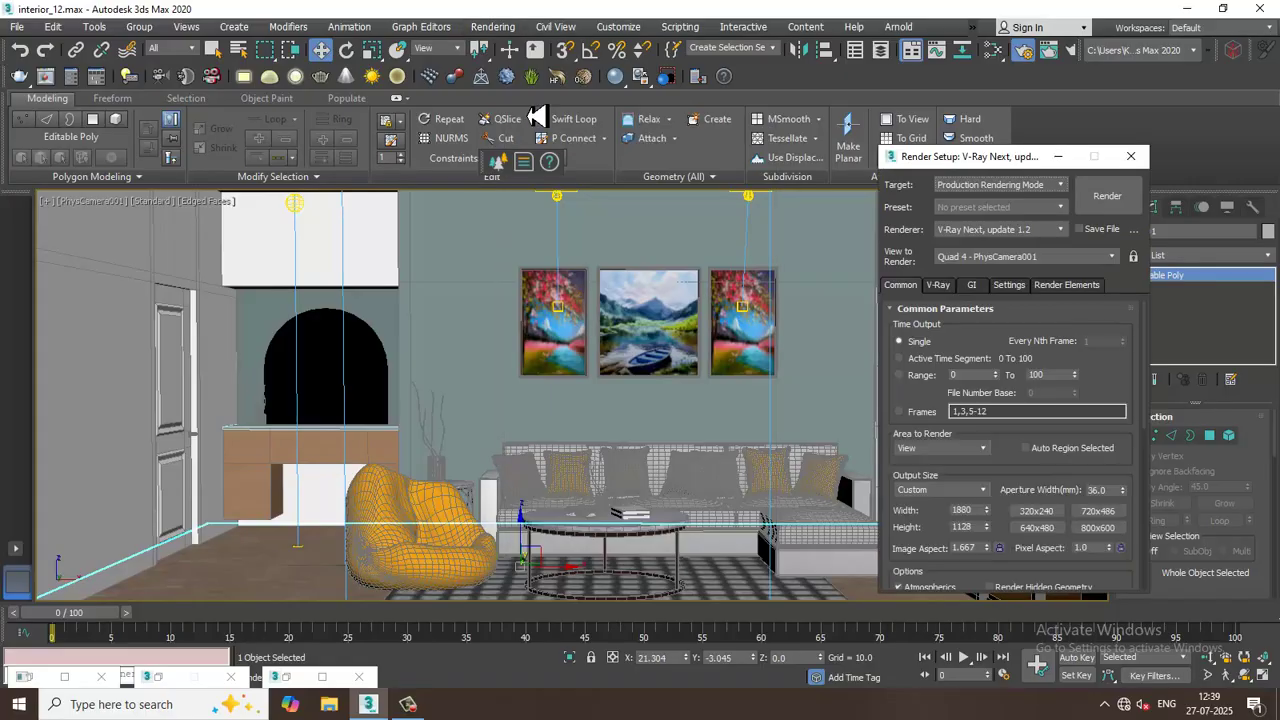
{"action": "left_click", "coordinate": [940, 285]}
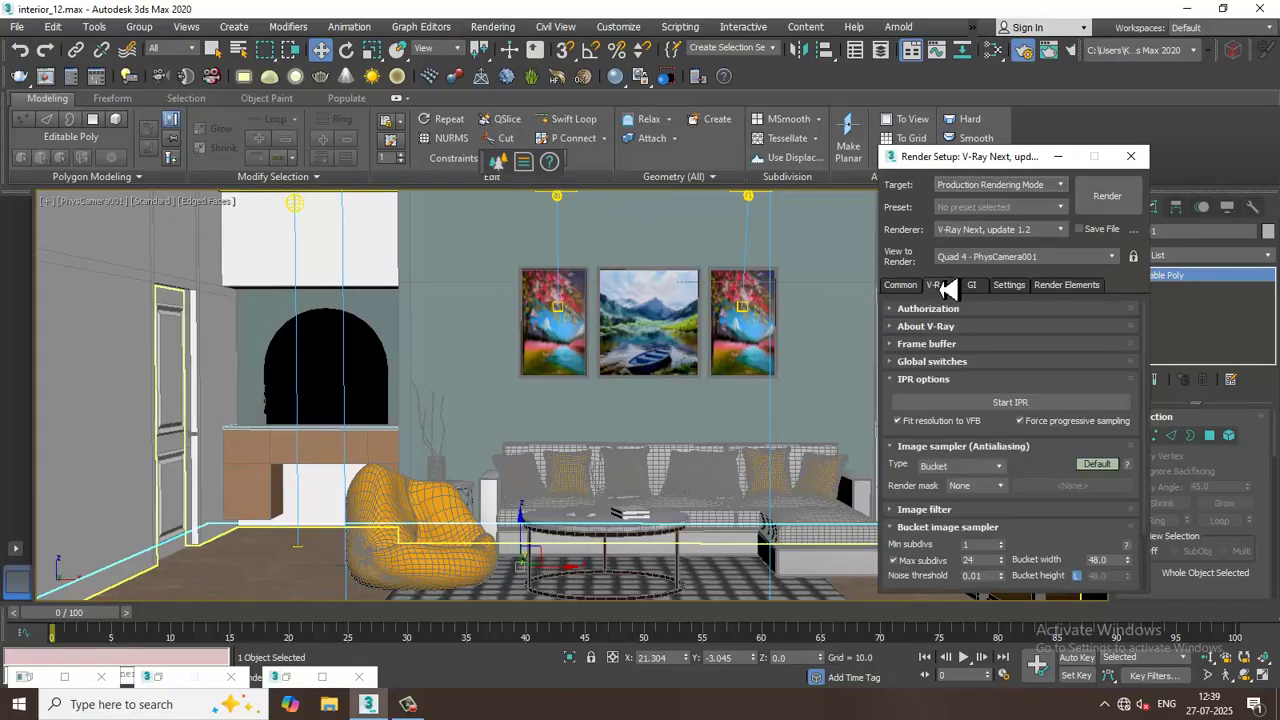
{"action": "left_click", "coordinate": [1096, 465]}
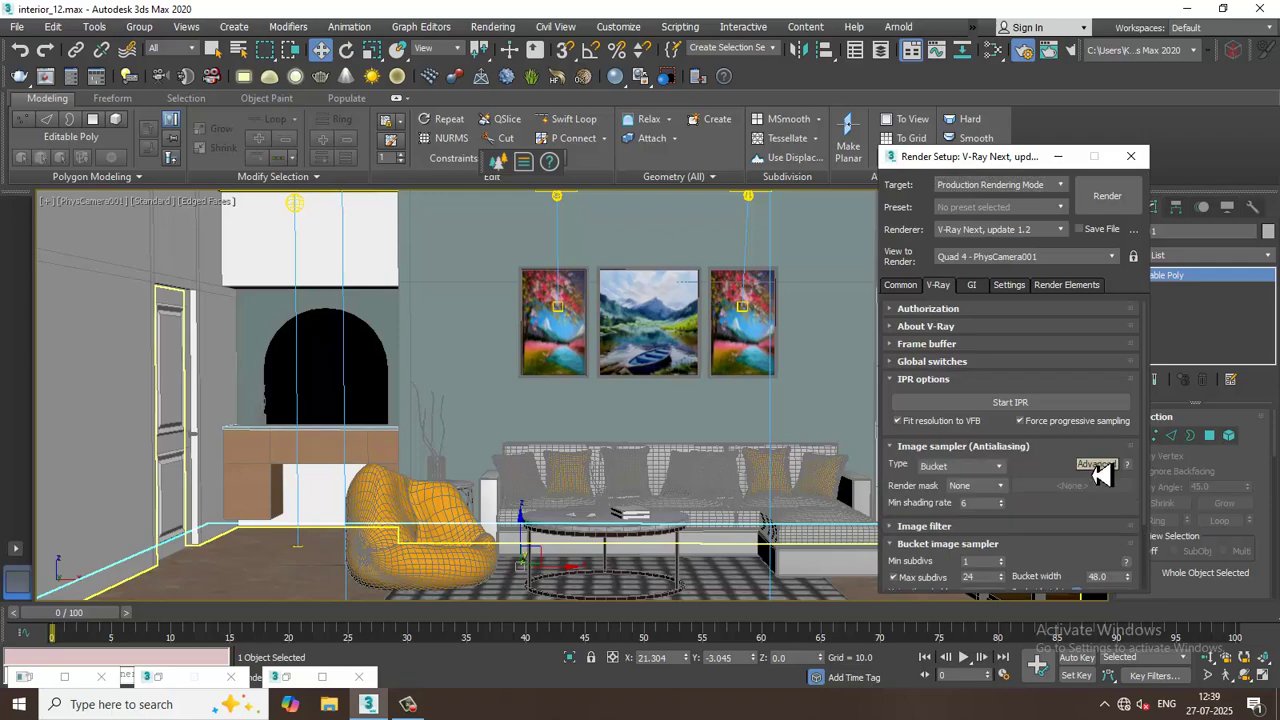
{"action": "left_click", "coordinate": [992, 528]}
{"action": "left_click_drag", "start_coordinate": [988, 485], "coordinate": [995, 367]}
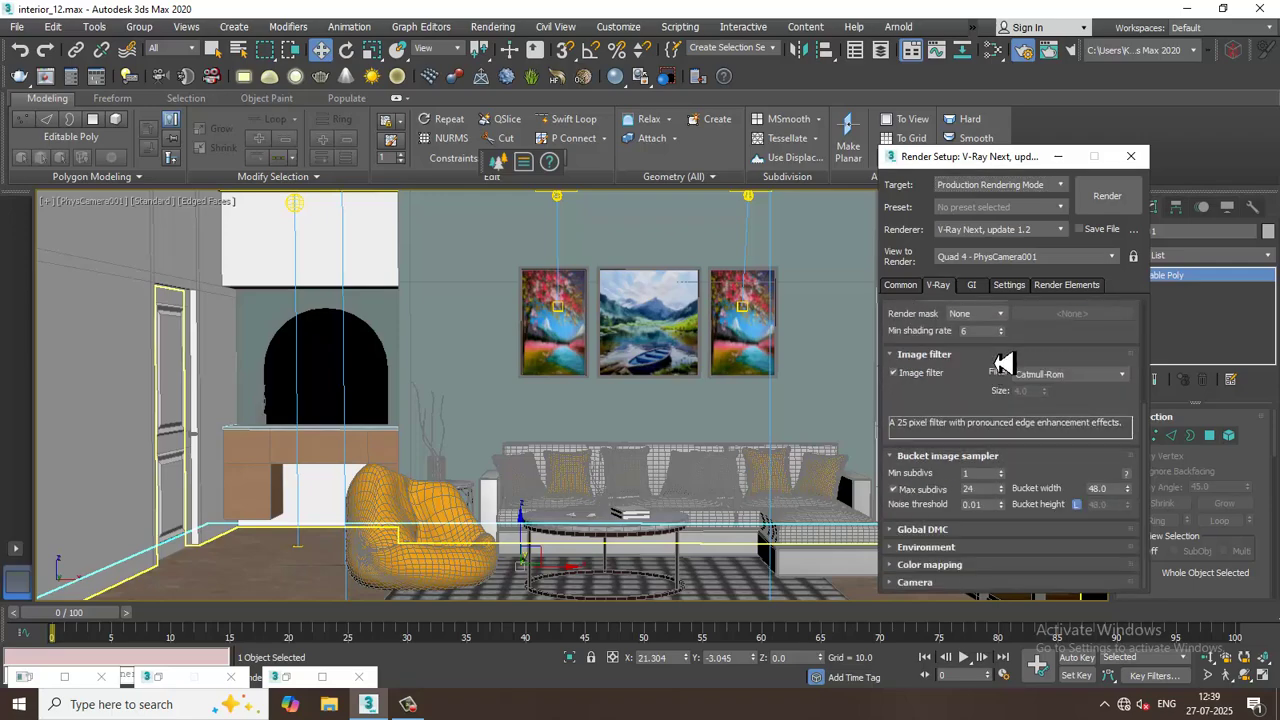
Step: Set the bucket image sampler to noise threshold 0.001, min subdivs 5 and max subdivs 30
{"action": "left_click", "coordinate": [972, 504]}
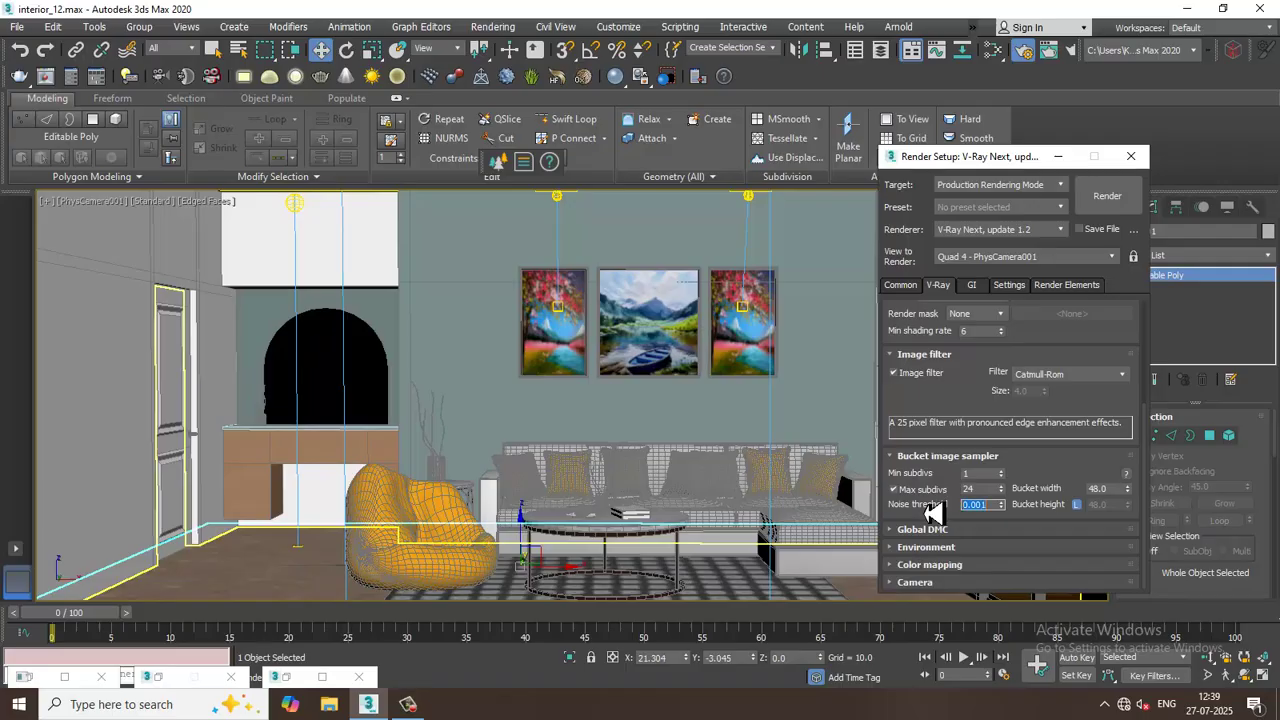
{"action": "left_click", "coordinate": [1058, 475]}
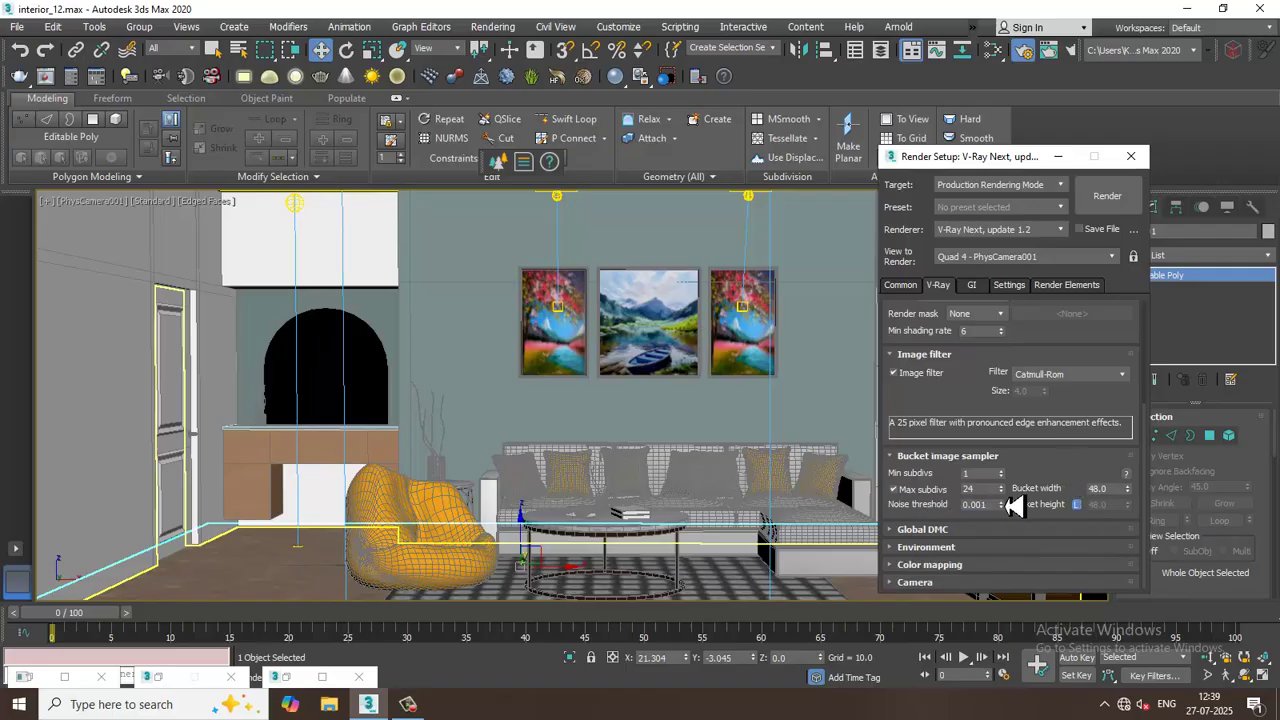
{"action": "left_click", "coordinate": [975, 473]}
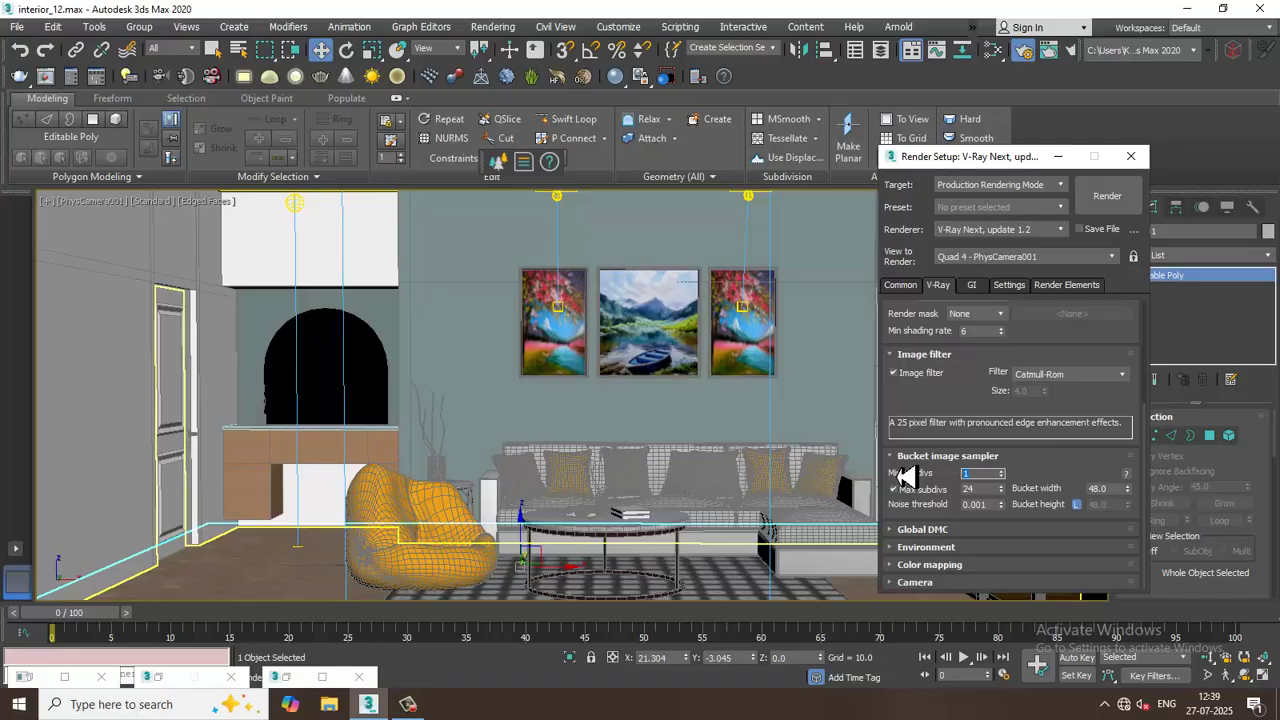
{"action": "type", "text": "30"}
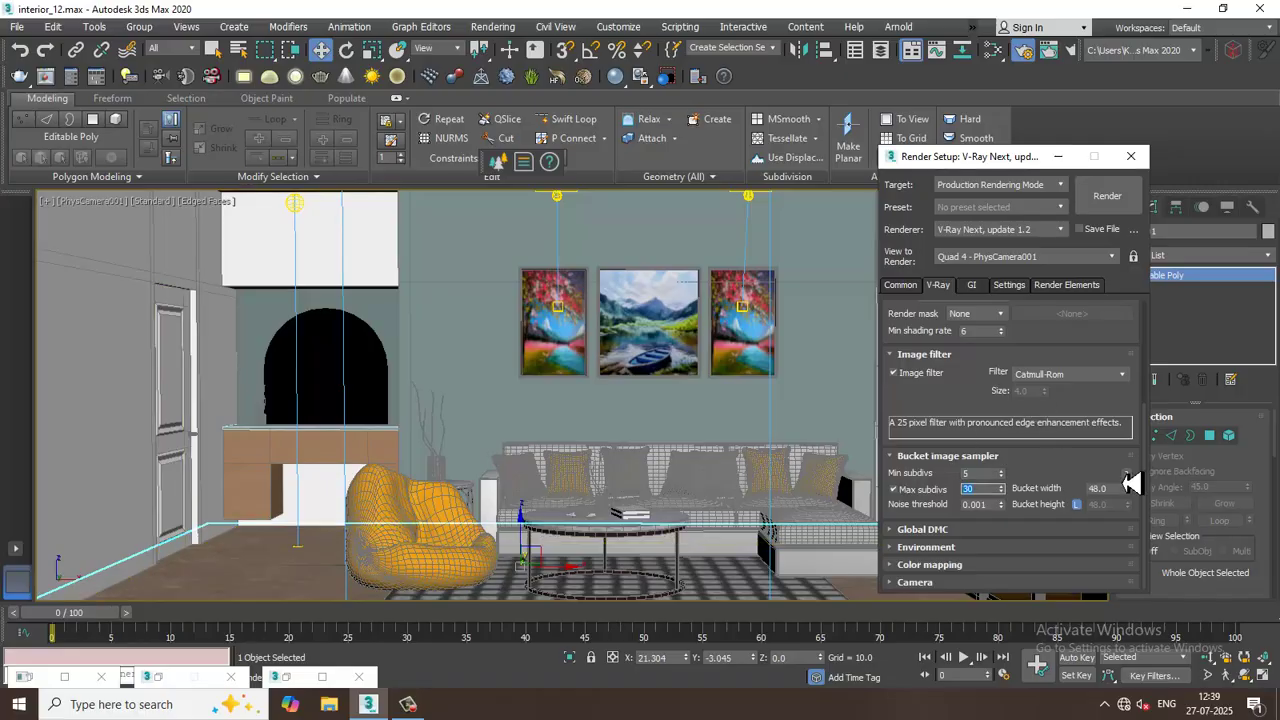
Step: Switch Global DMC to Advanced with noise threshold 0.001, and enable local subdivs and the locked noise pattern
{"action": "left_click", "coordinate": [990, 530]}
{"action": "left_click", "coordinate": [1096, 507]}
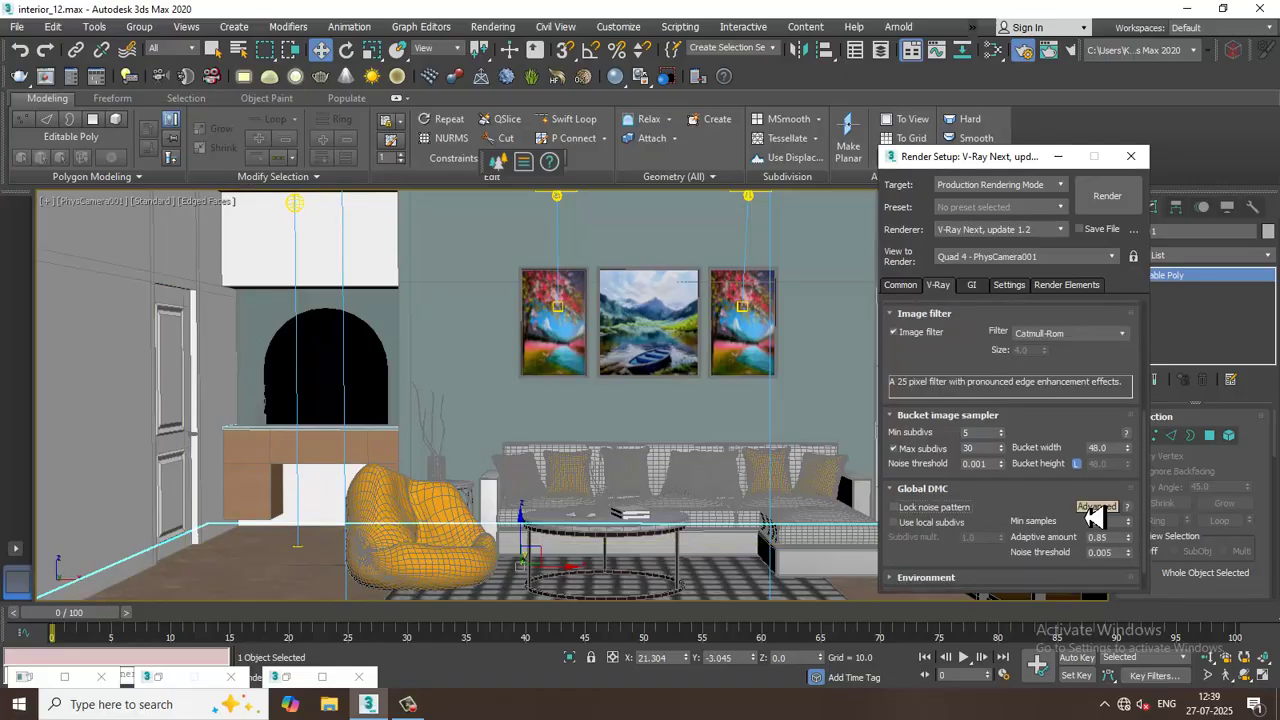
{"action": "left_click", "coordinate": [1110, 552]}
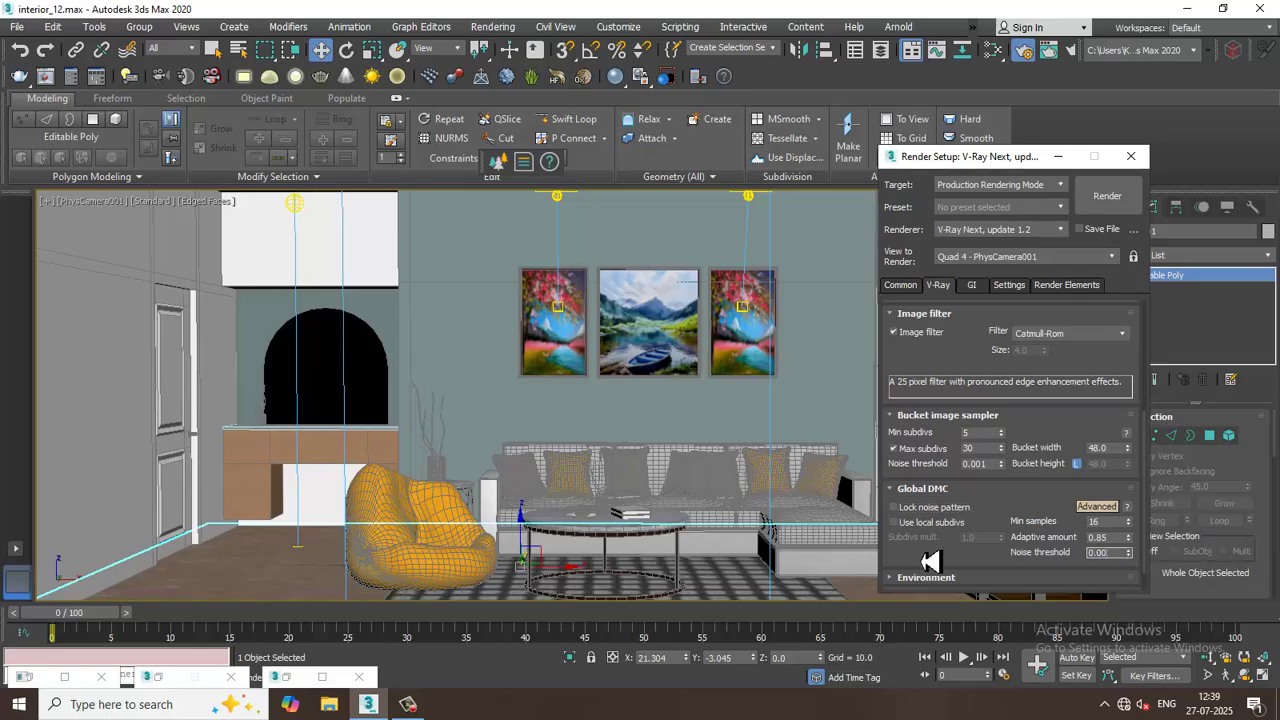
{"action": "left_click", "coordinate": [935, 522]}
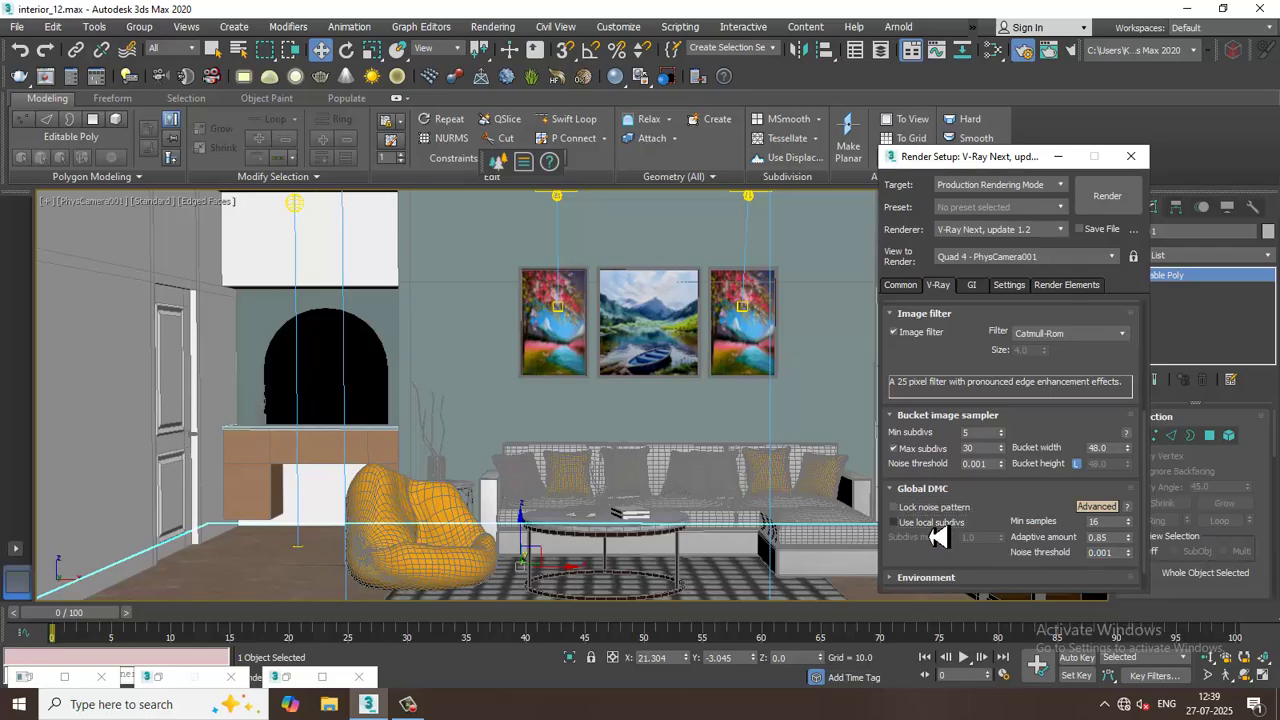
{"action": "left_click", "coordinate": [945, 508]}
{"action": "scroll", "coordinate": [1057, 514], "scroll_direction": "down", "scroll_amount": 2}
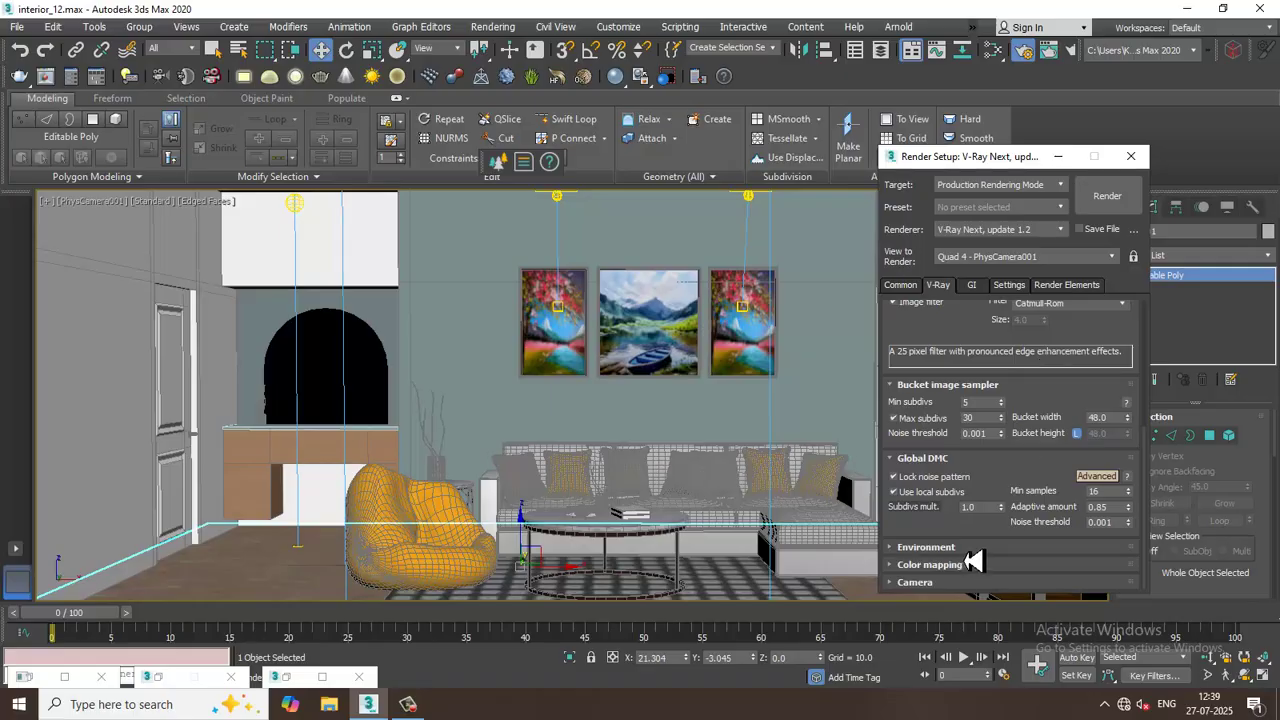
Step: Set the V-Ray color mapping type to Exponential and test-render the camera view
{"action": "scroll", "coordinate": [972, 560], "scroll_direction": "down", "scroll_amount": 5}
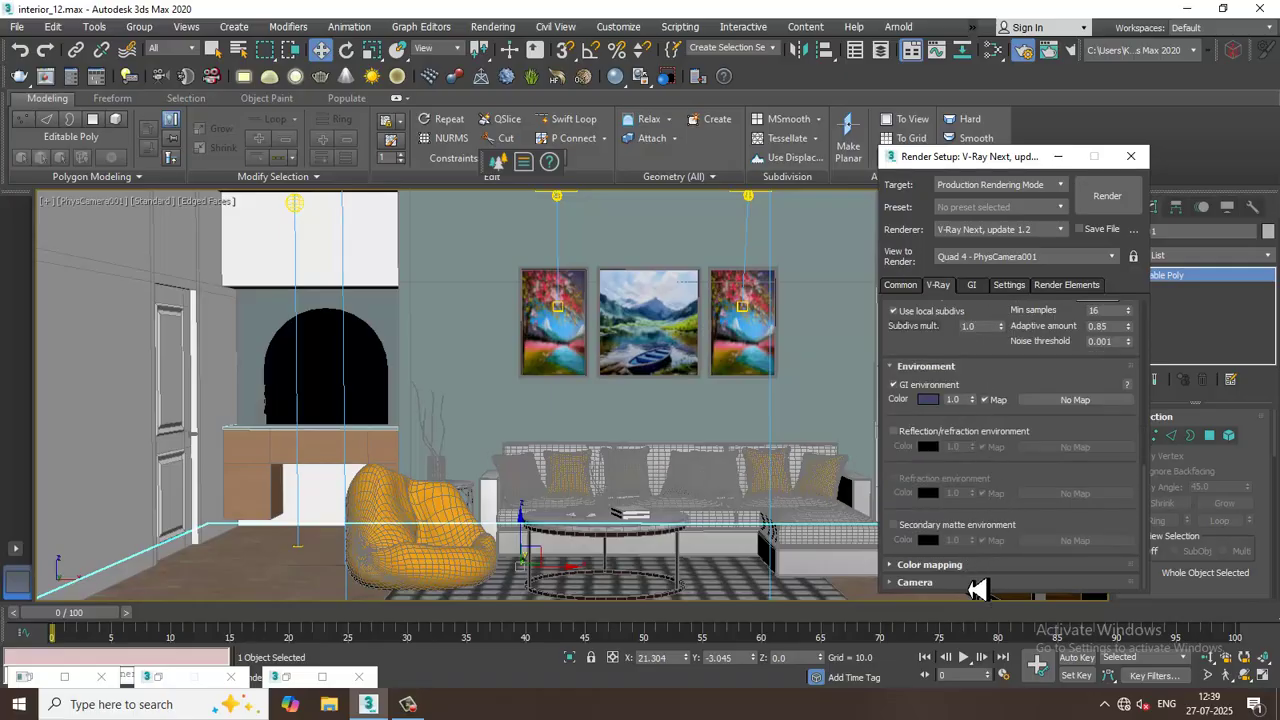
{"action": "left_click", "coordinate": [978, 566]}
{"action": "left_click", "coordinate": [980, 532]}
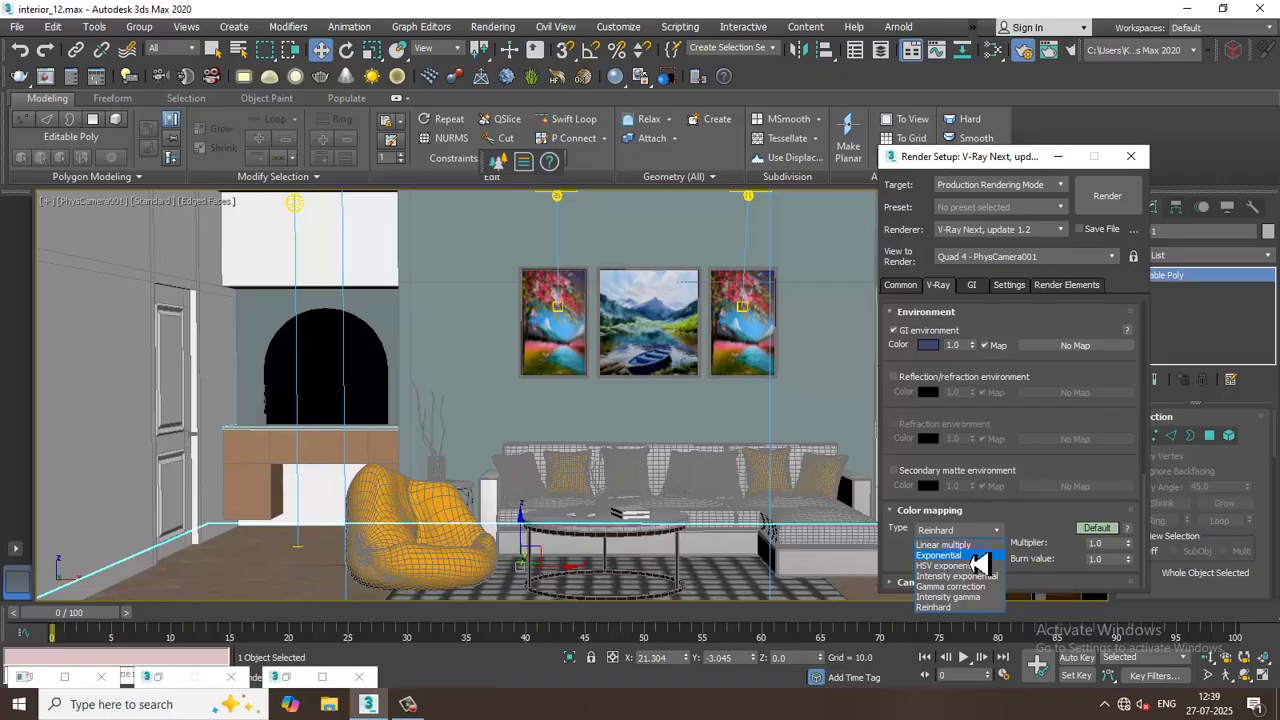
{"action": "left_click", "coordinate": [973, 556]}
{"action": "left_click", "coordinate": [493, 26]}
{"action": "left_click", "coordinate": [515, 68]}
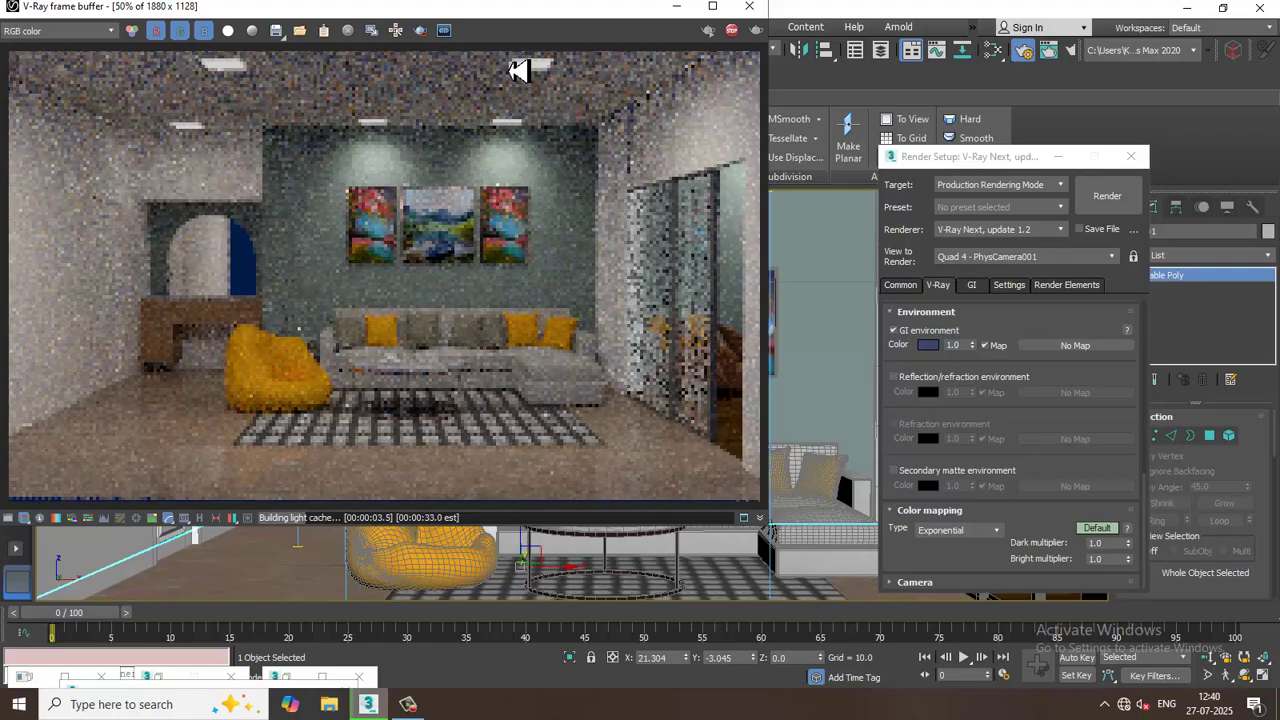
{"action": "left_click", "coordinate": [752, 8]}
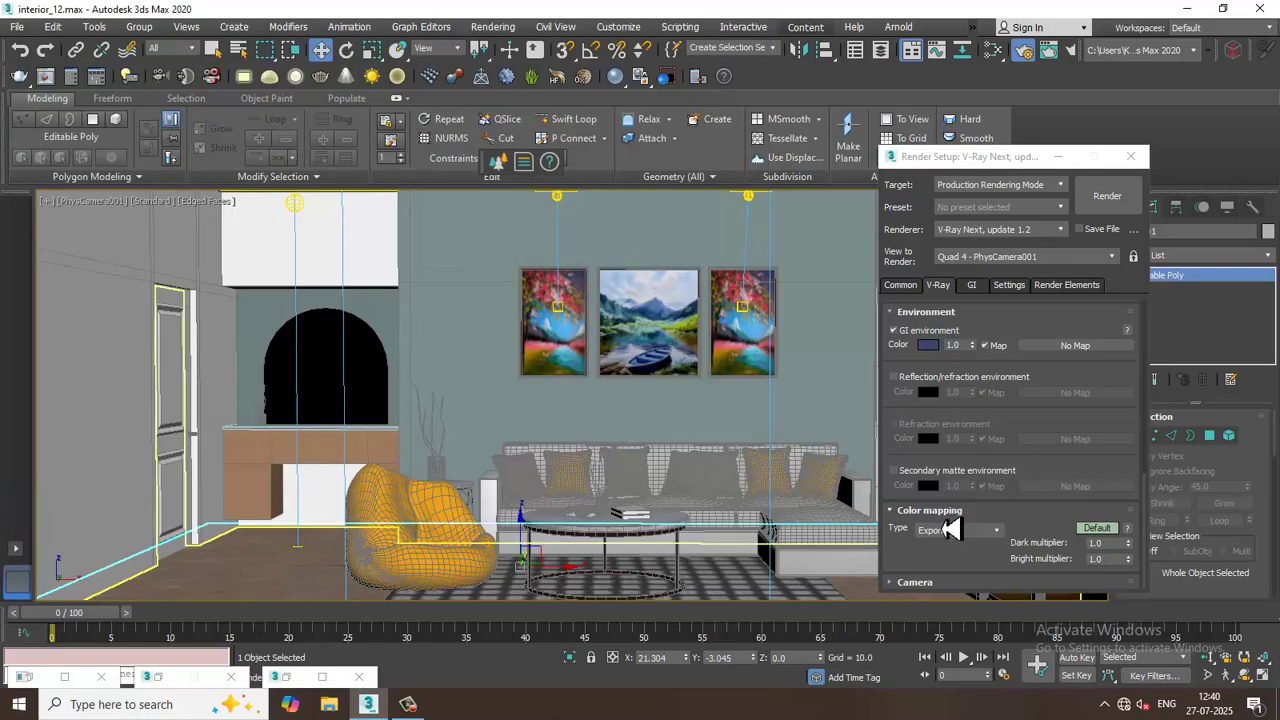
Step: Try the Linear multiply color mapping type with a test render of the camera view
{"action": "left_click", "coordinate": [965, 531]}
{"action": "left_click", "coordinate": [960, 607]}
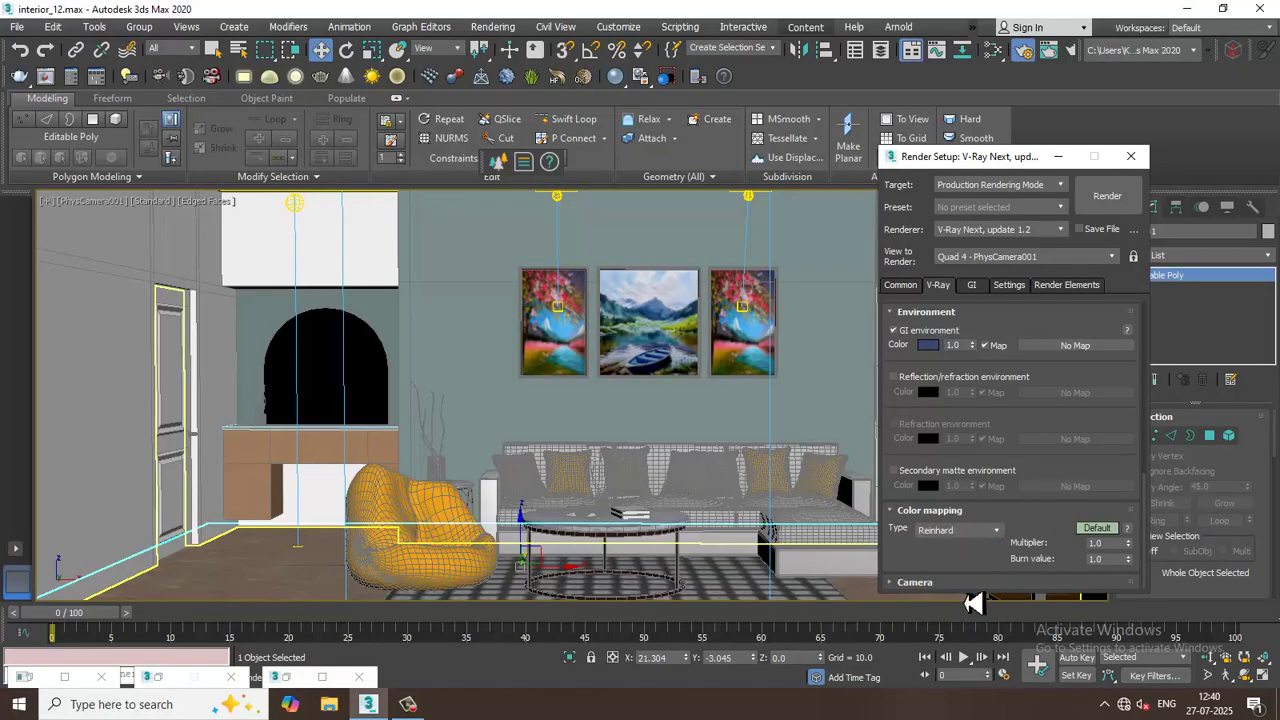
{"action": "left_click", "coordinate": [960, 531]}
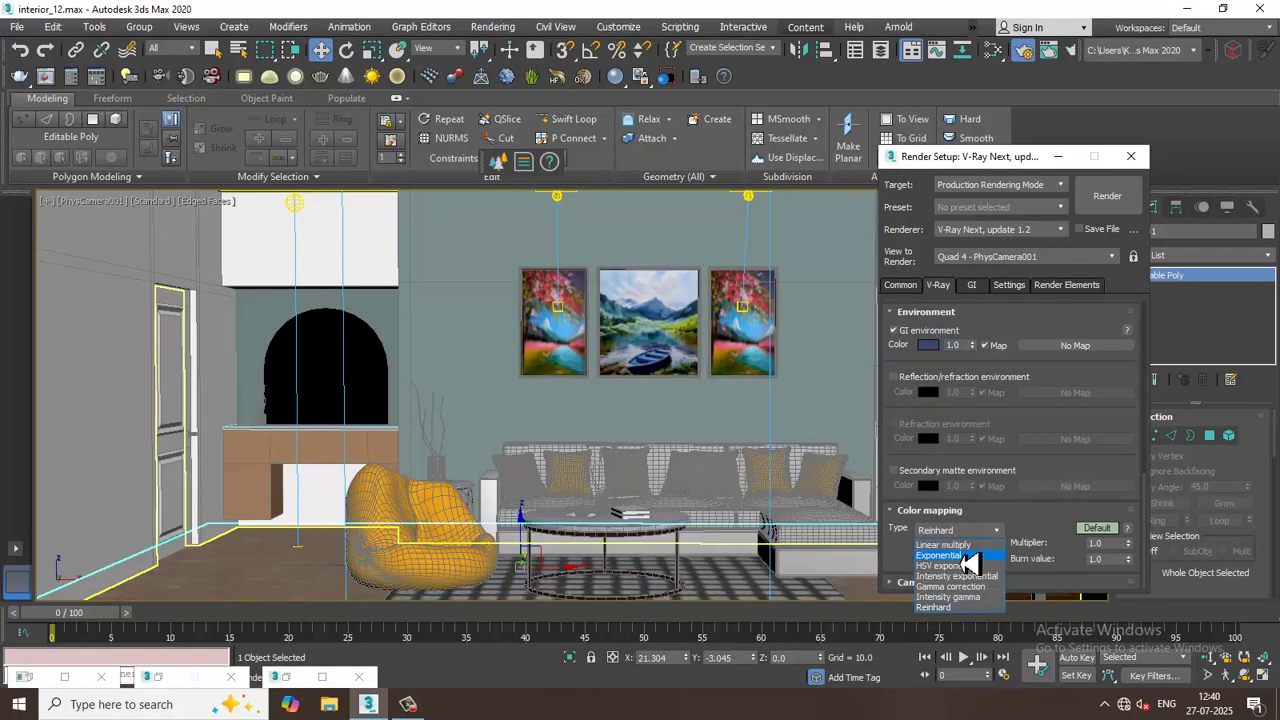
{"action": "left_click", "coordinate": [955, 545]}
{"action": "left_click", "coordinate": [1110, 200]}
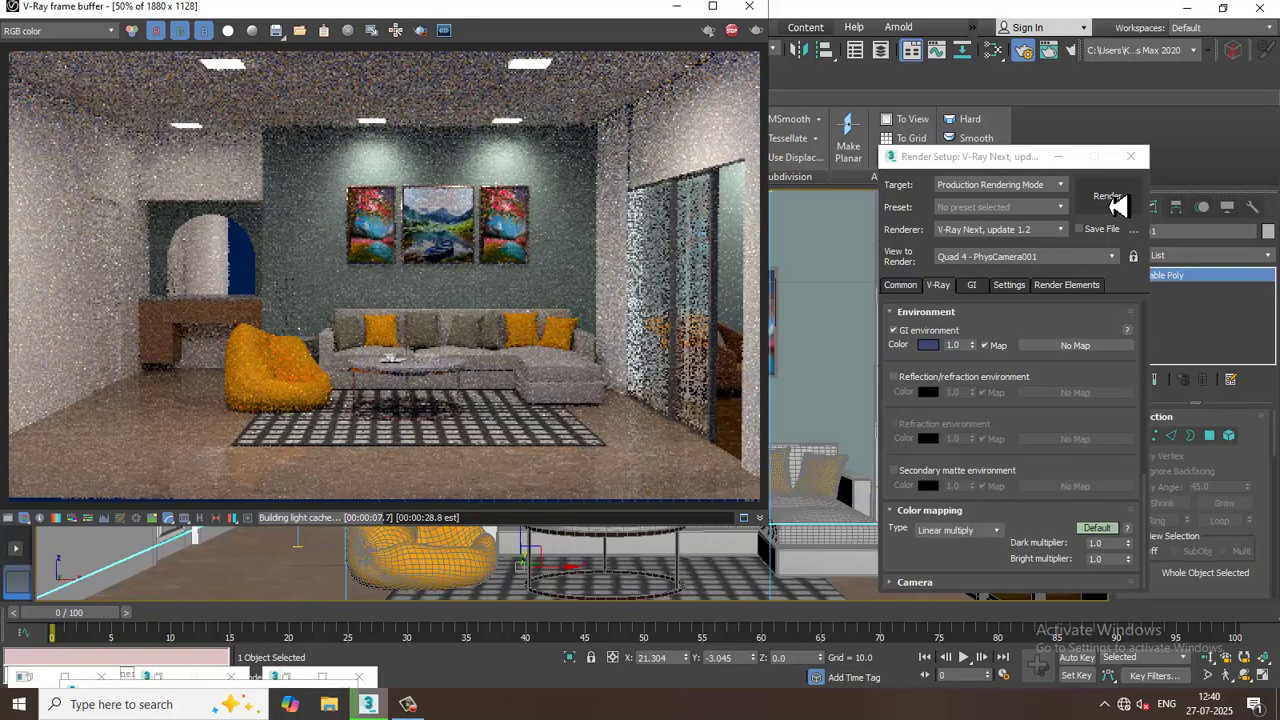
{"action": "left_click", "coordinate": [752, 10]}
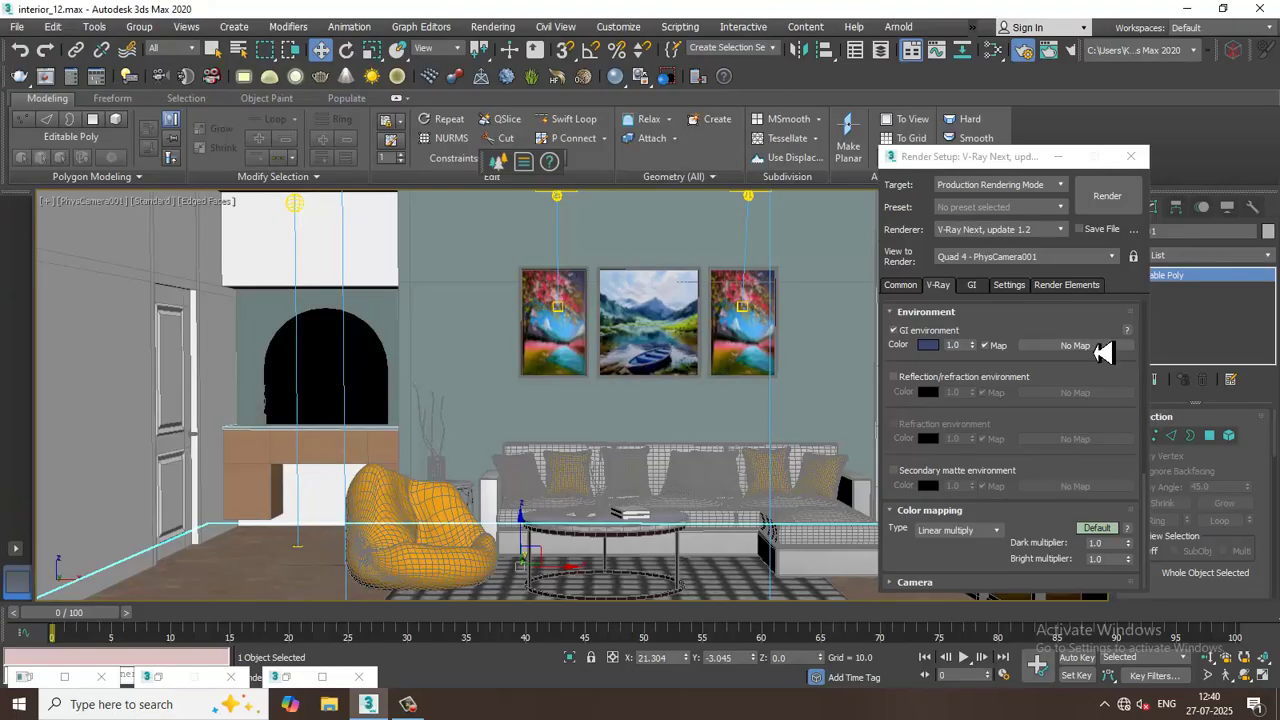
Step: Switch color mapping back to Exponential and test-render the camera view again for comparison
{"action": "left_click", "coordinate": [990, 531]}
{"action": "left_click", "coordinate": [982, 556]}
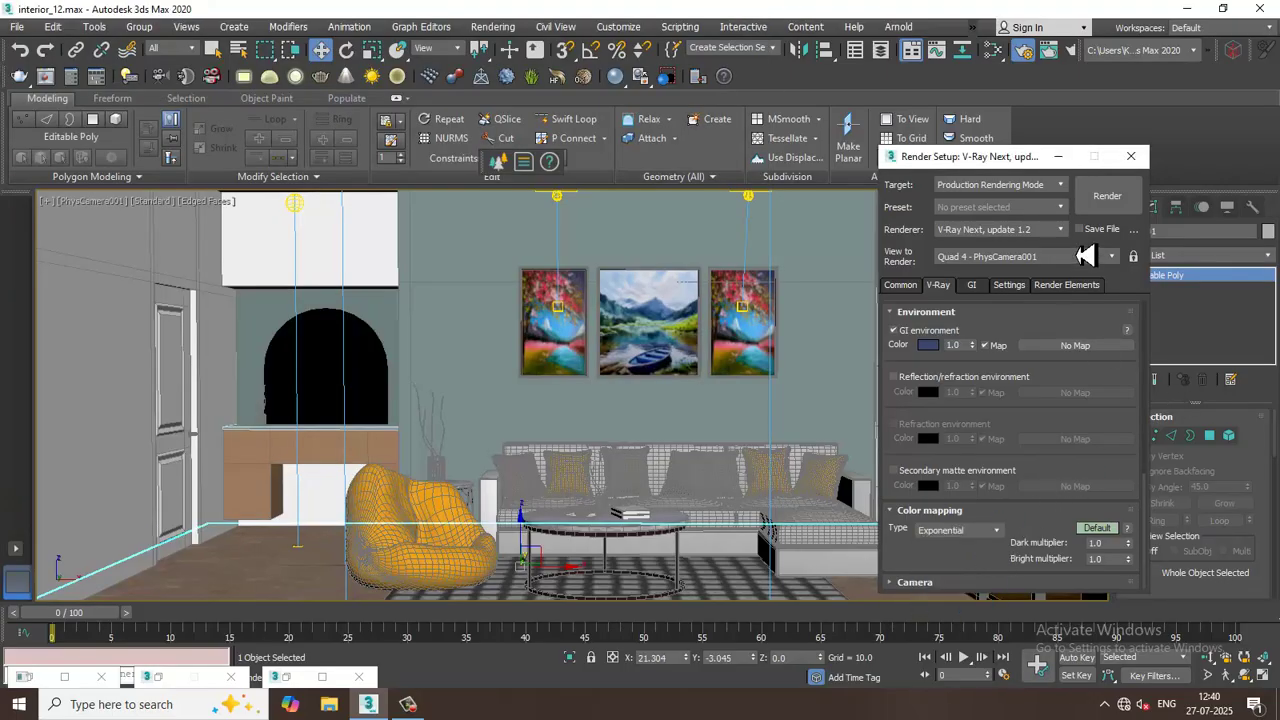
{"action": "left_click", "coordinate": [1105, 196]}
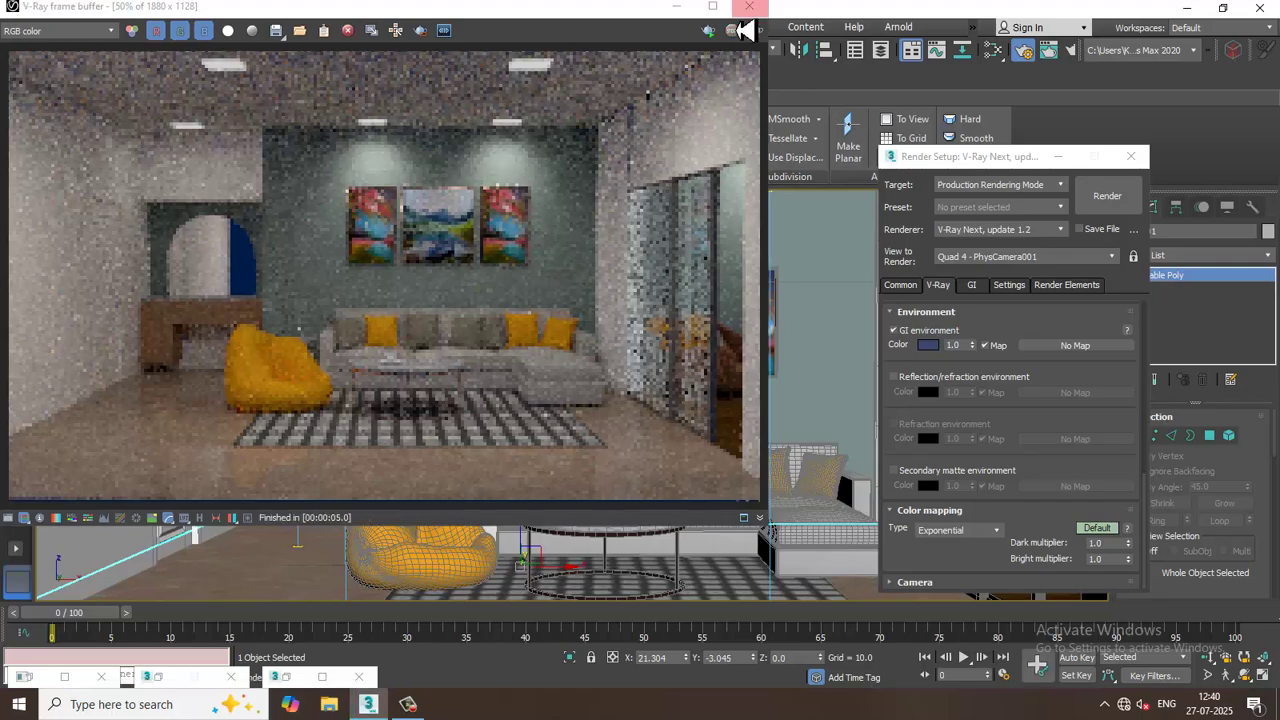
{"action": "left_click", "coordinate": [749, 8]}
Step: Set color mapping to Reinhard in Advanced mode and test-render with a multiplier of 6.1
{"action": "left_click", "coordinate": [980, 530]}
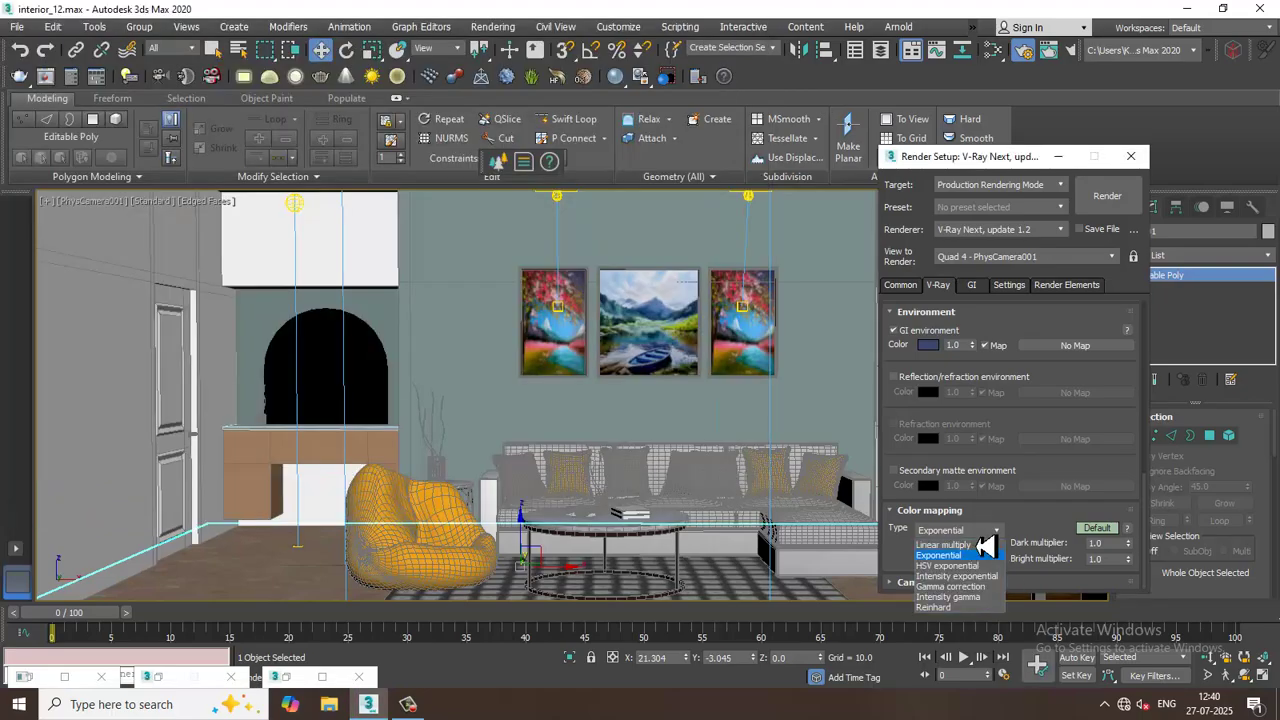
{"action": "left_click", "coordinate": [985, 608]}
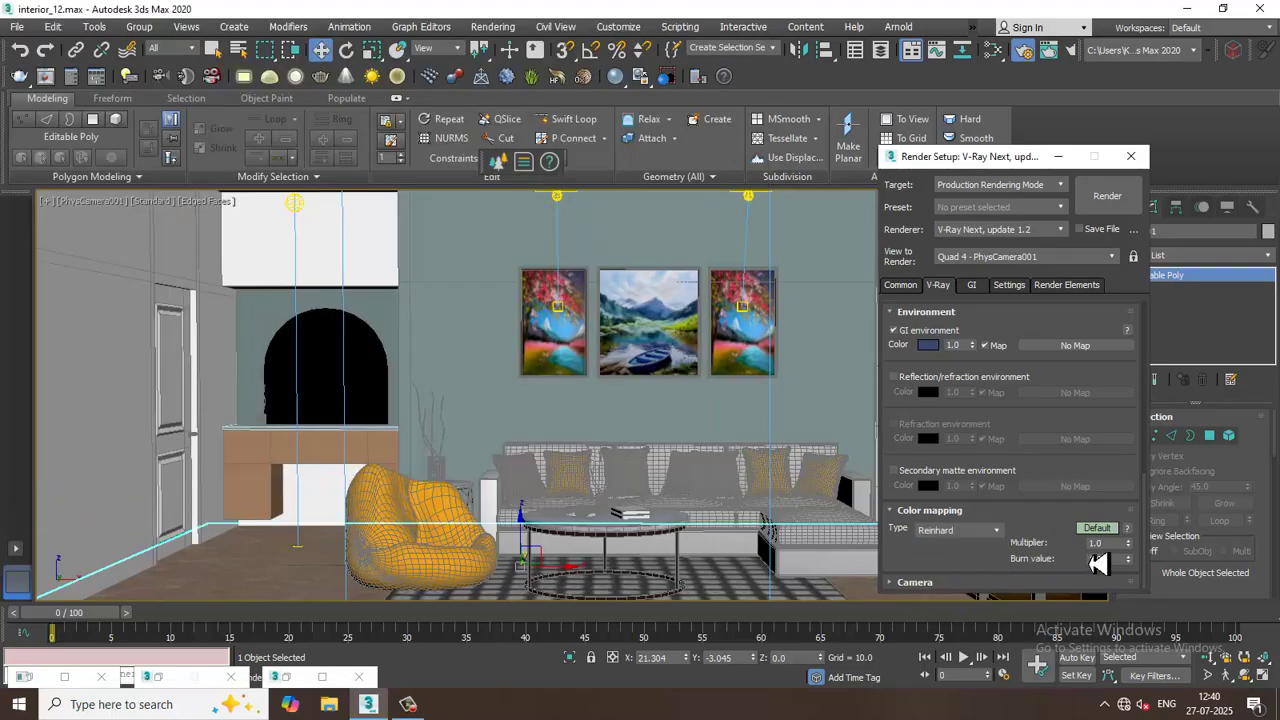
{"action": "left_click", "coordinate": [1097, 527]}
{"action": "scroll", "coordinate": [981, 530], "scroll_direction": "down", "scroll_amount": 1}
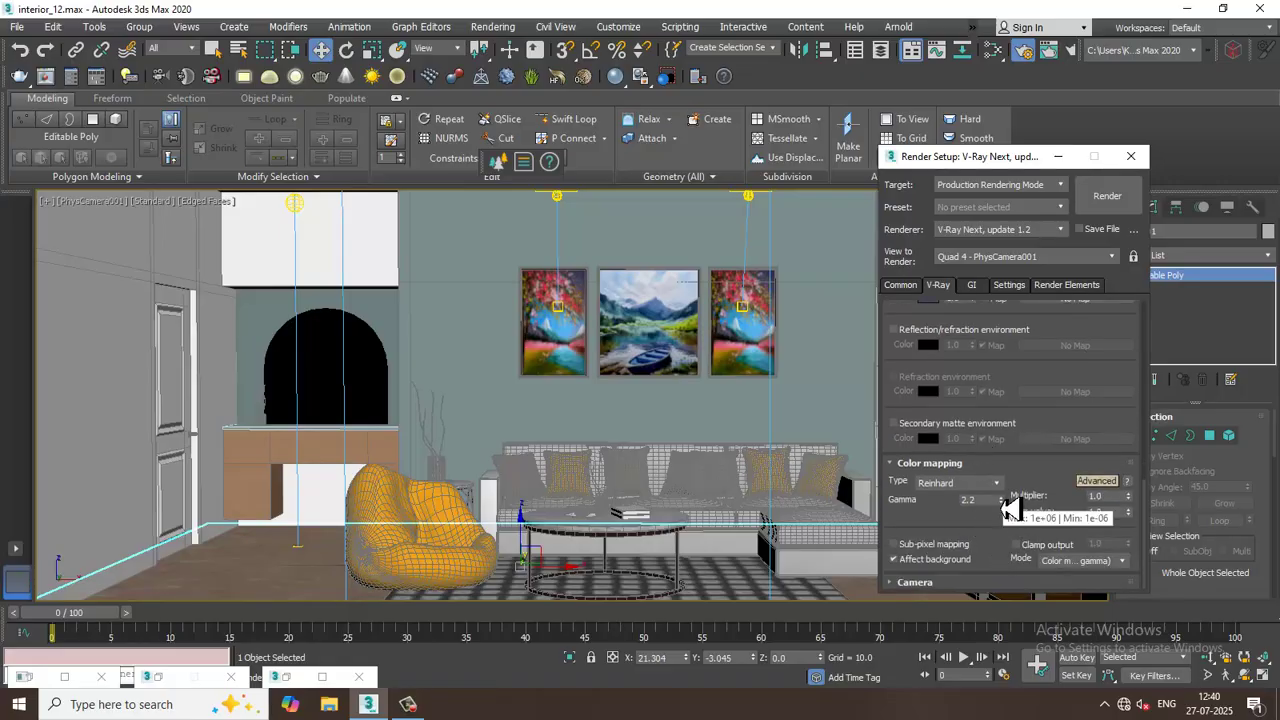
{"action": "left_click_drag", "start_coordinate": [1130, 497], "coordinate": [1137, 457]}
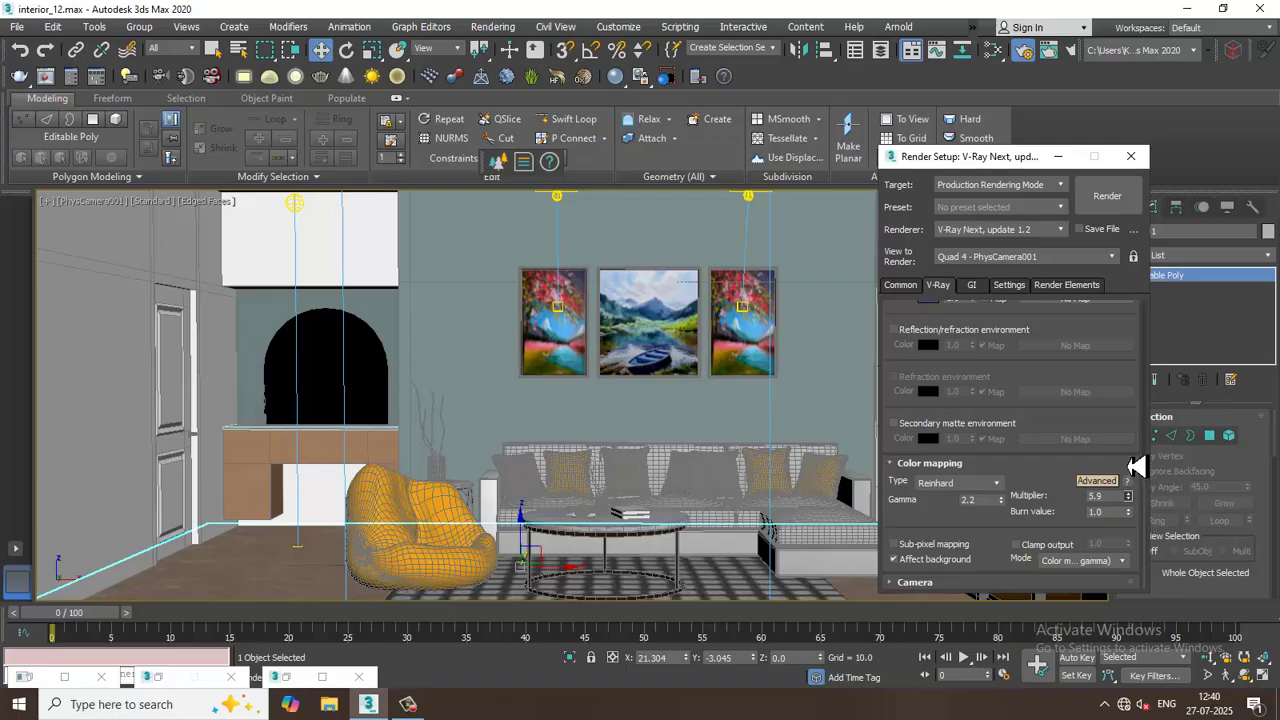
{"action": "left_click", "coordinate": [493, 26]}
{"action": "left_click", "coordinate": [506, 57]}
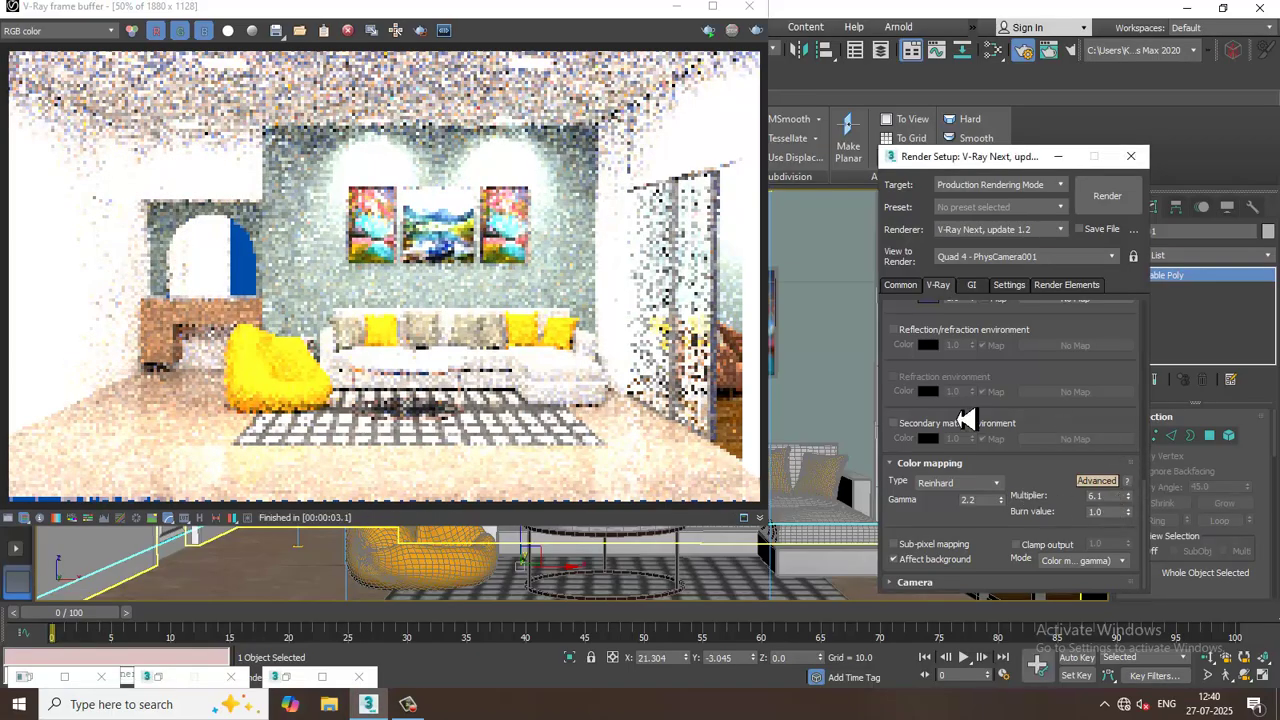
{"action": "left_click", "coordinate": [752, 7]}
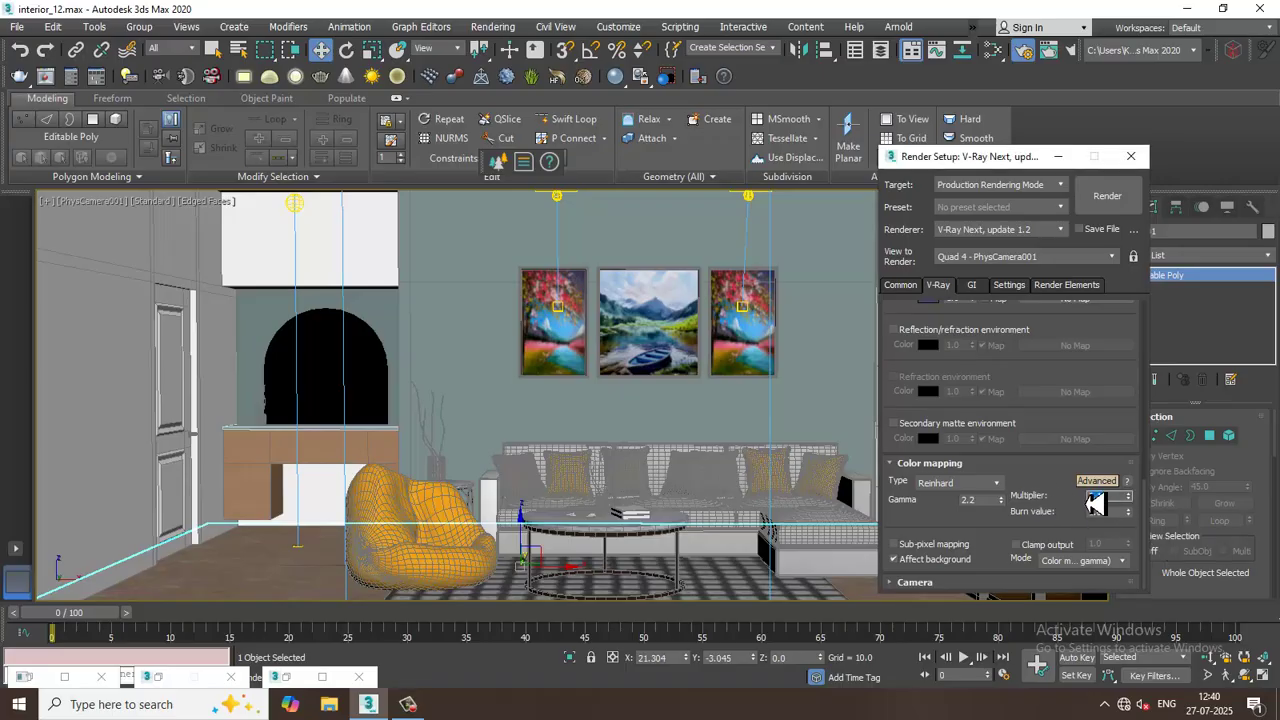
Step: Test-render the camera view with the Reinhard multiplier at 3.0 and again at 2.0
{"action": "left_click", "coordinate": [1108, 198]}
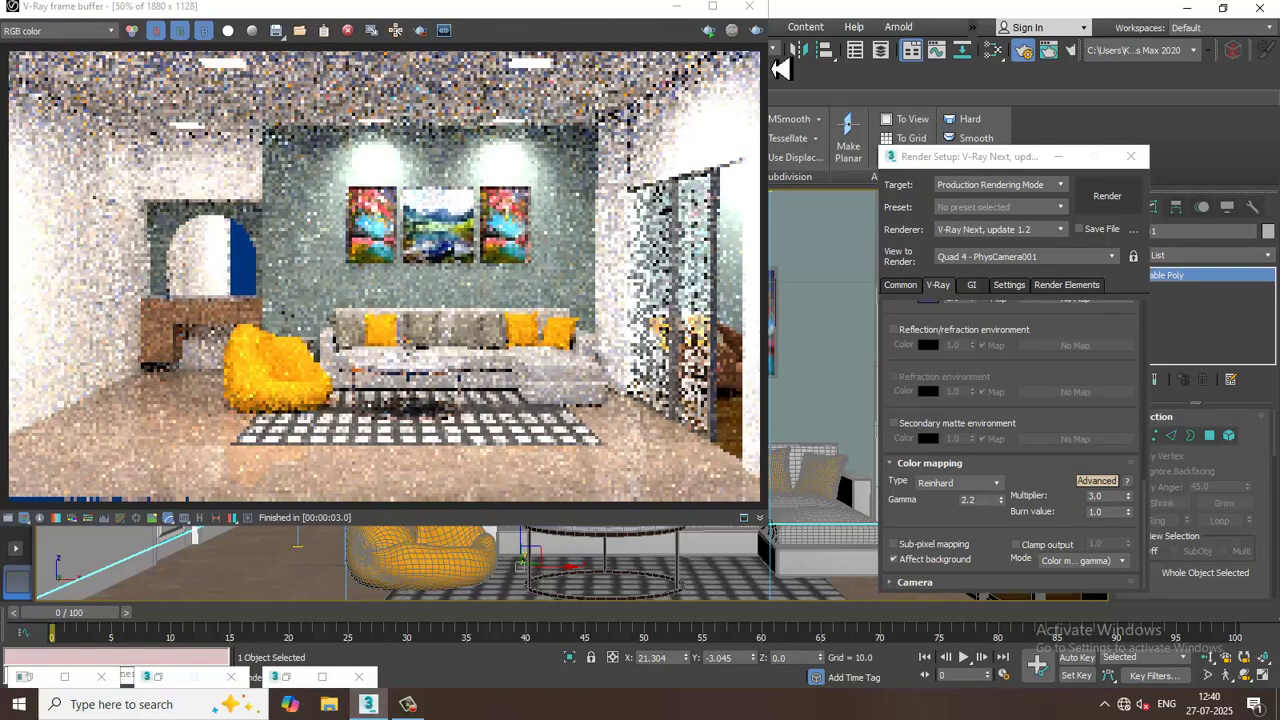
{"action": "left_click", "coordinate": [749, 6]}
{"action": "left_click_drag", "start_coordinate": [1108, 498], "coordinate": [1073, 499]}
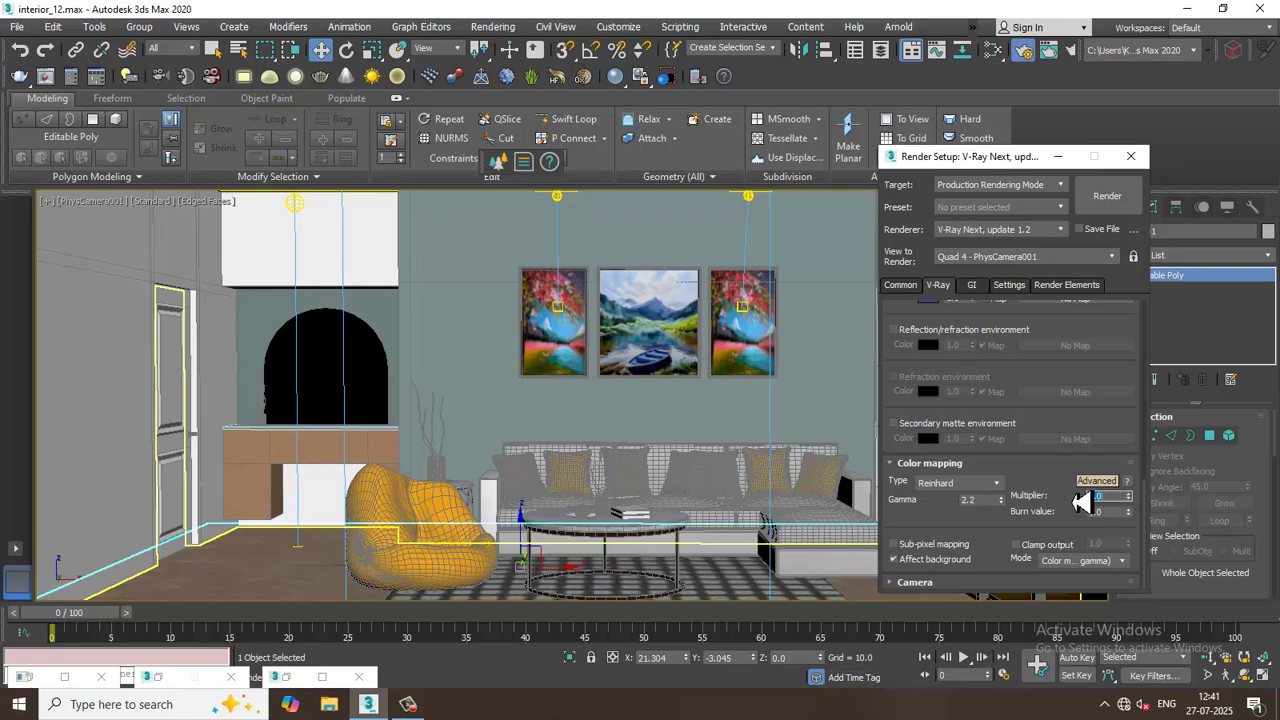
{"action": "type", "text": "2"}
{"action": "left_click", "coordinate": [1107, 196]}
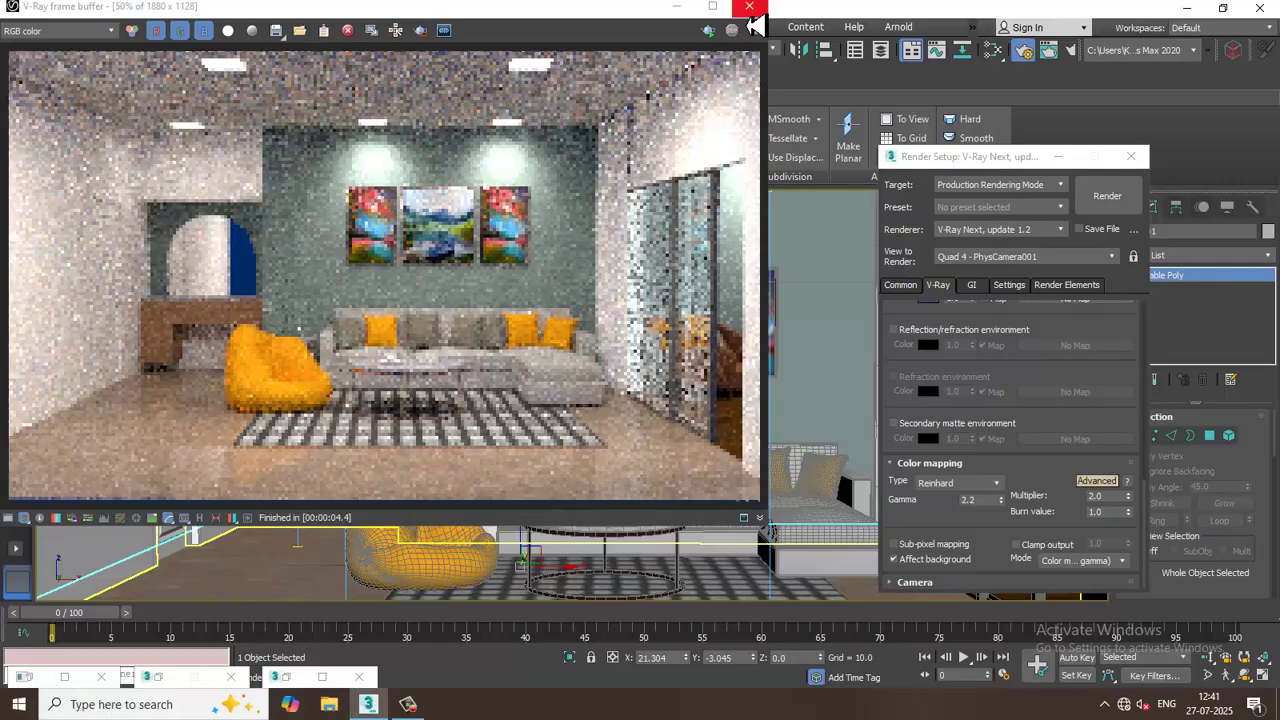
{"action": "left_click", "coordinate": [750, 7]}
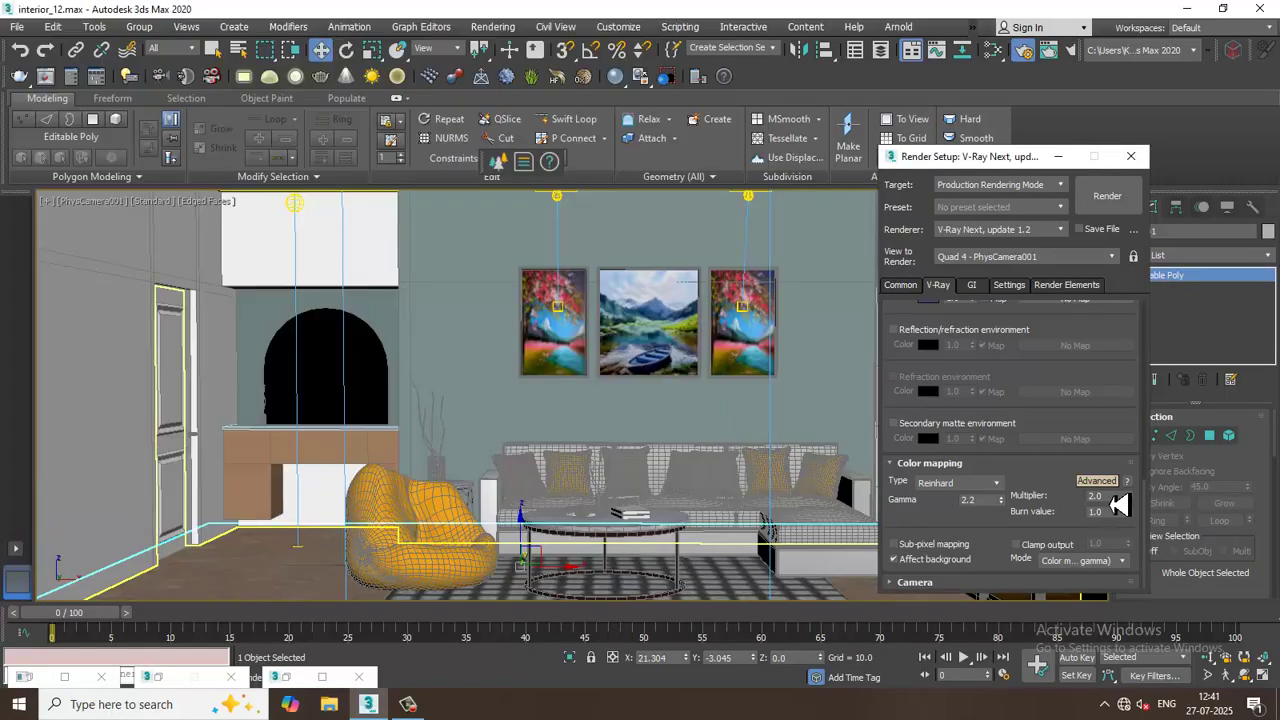
Step: Set the Reinhard multiplier to 1.3, test-render the camera view and minimize the render settings
{"action": "left_click_drag", "start_coordinate": [1111, 500], "coordinate": [1044, 504]}
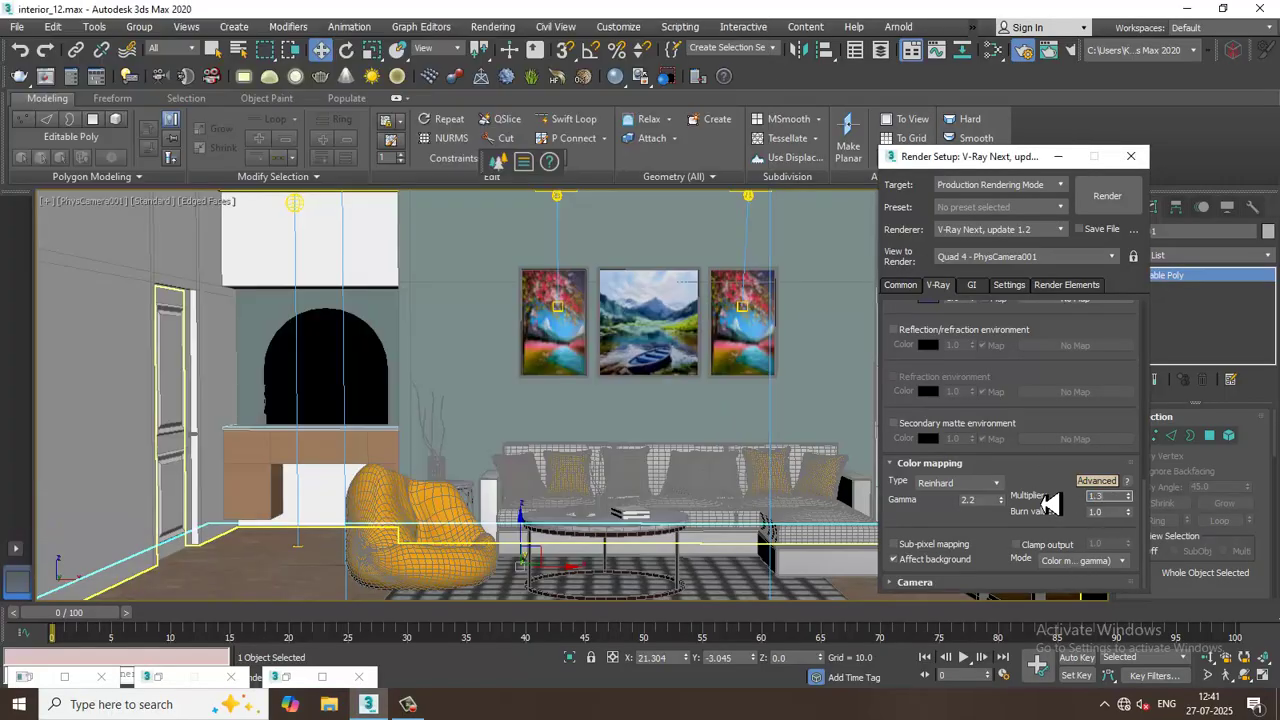
{"action": "left_click", "coordinate": [1108, 197]}
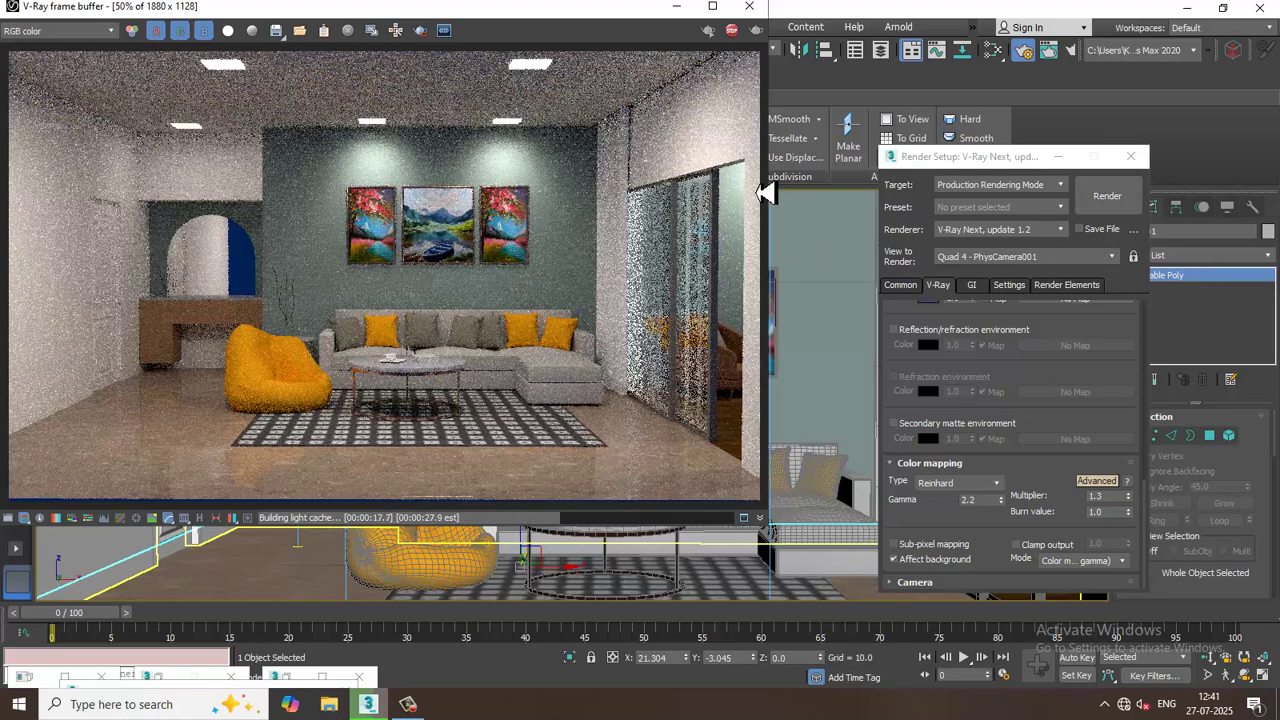
{"action": "left_click", "coordinate": [753, 12]}
{"action": "left_click", "coordinate": [1058, 156]}
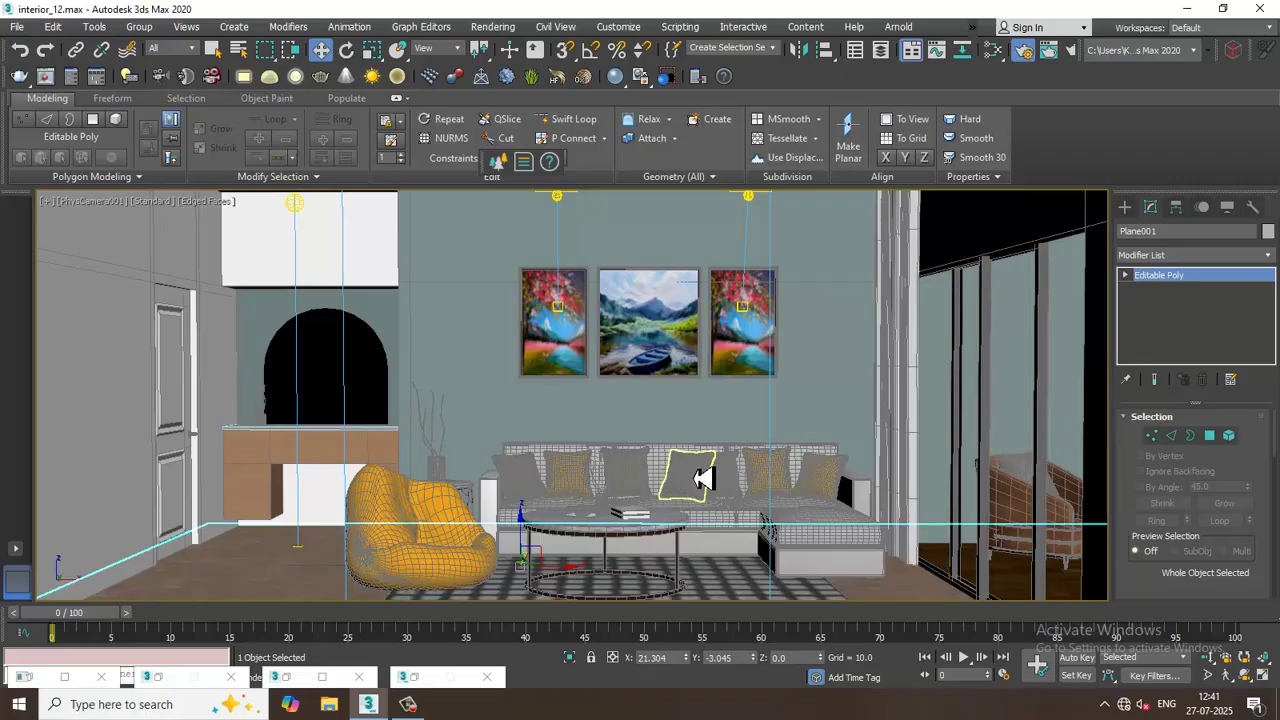
Step: In the perspective view, clone the middle landscape painting above the sofa as a Copy, offset into the room to about Y -71.8
{"action": "key", "text": "p"}
{"action": "scroll", "coordinate": [678, 415], "scroll_direction": "down", "scroll_amount": 5}
{"action": "middle_click_drag", "start_coordinate": [705, 397], "coordinate": [710, 440], "text": "alt"}
{"action": "scroll", "coordinate": [710, 440], "scroll_direction": "up", "scroll_amount": 6}
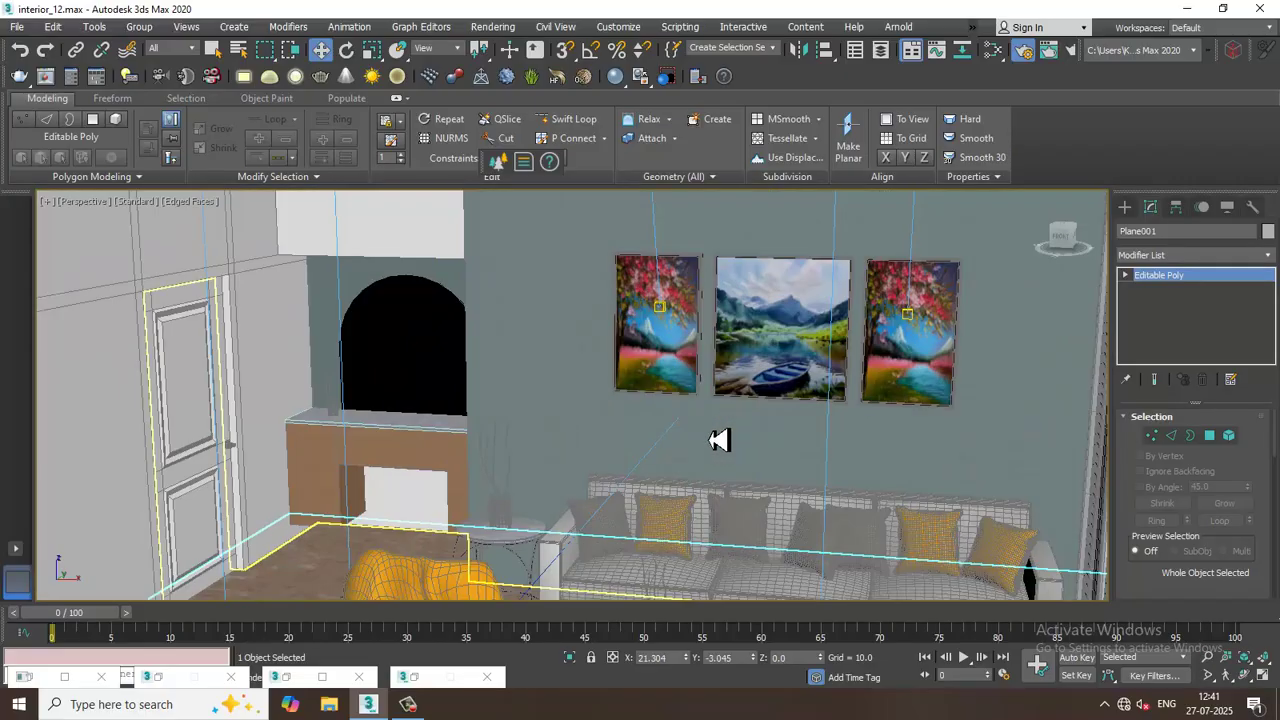
{"action": "left_click", "coordinate": [737, 366]}
{"action": "scroll", "coordinate": [857, 406], "scroll_direction": "up", "scroll_amount": 8}
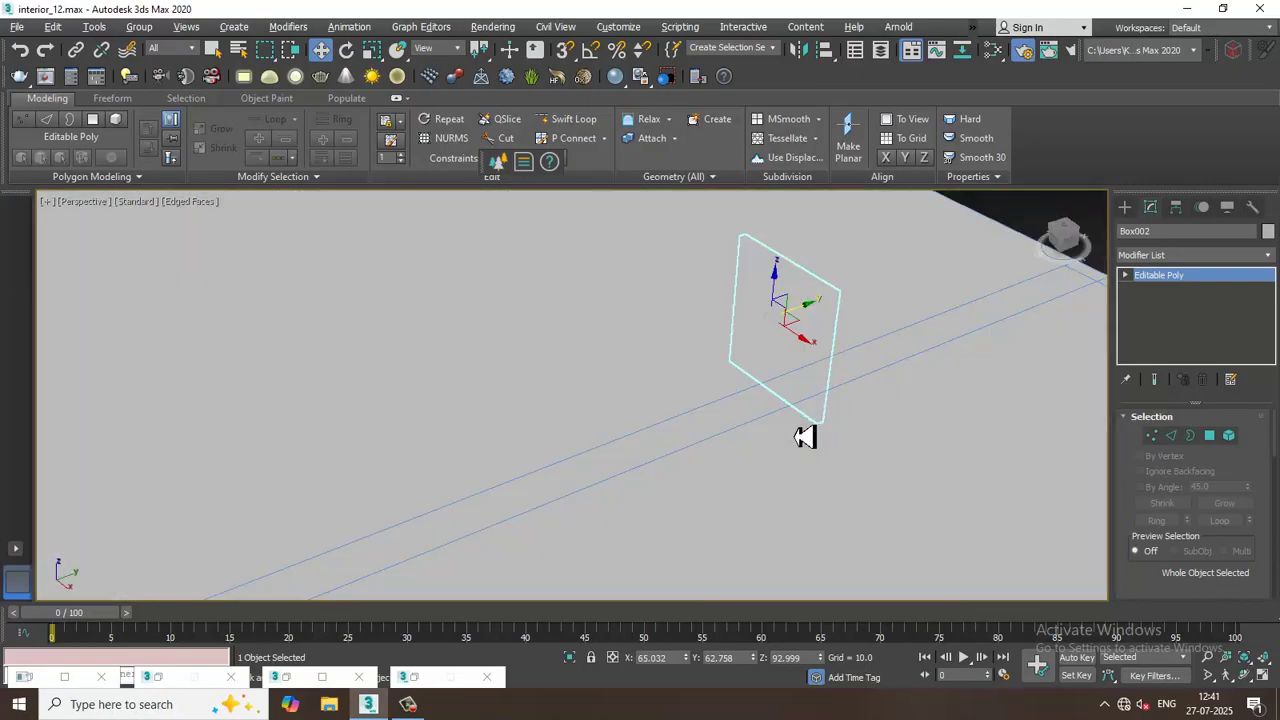
{"action": "key", "text": "F3"}
{"action": "scroll", "coordinate": [790, 400], "scroll_direction": "down", "scroll_amount": 8}
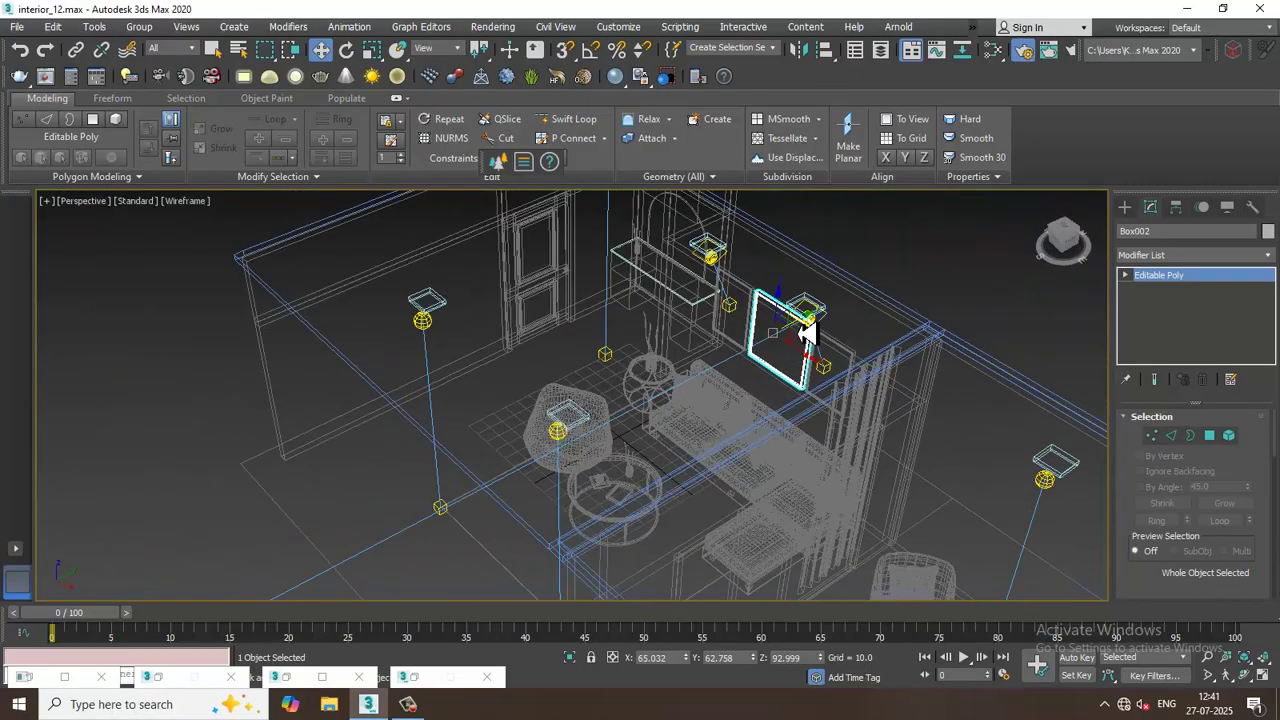
{"action": "mouse_move", "coordinate": [737, 362]}
{"action": "left_mouse_down", "text": "shift"}
{"action": "mouse_move", "coordinate": [608, 400]}
{"action": "mouse_move", "coordinate": [646, 403]}
{"action": "mouse_move", "coordinate": [651, 443]}
{"action": "left_mouse_up", "text": "shift"}
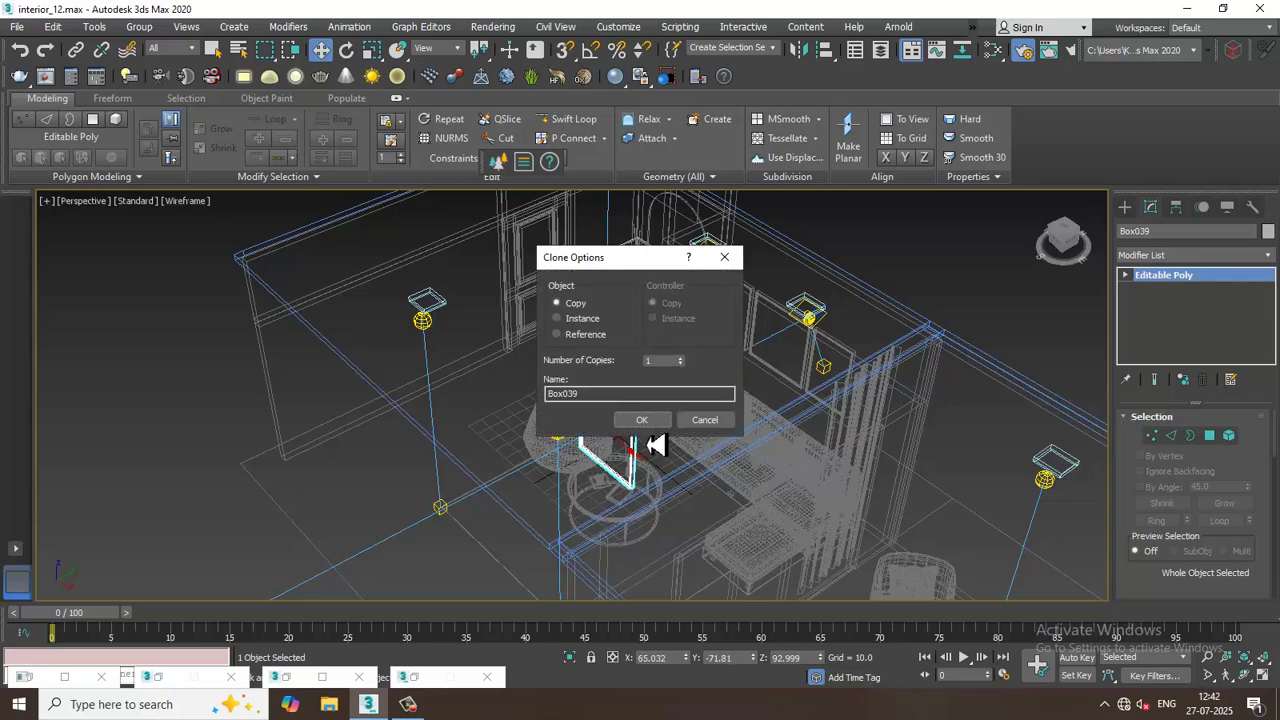
{"action": "key", "text": "Return"}
Step: Rotate the copied painting with angle snap to align with the door wall and move it there, at about X -114.3
{"action": "left_click", "coordinate": [590, 50]}
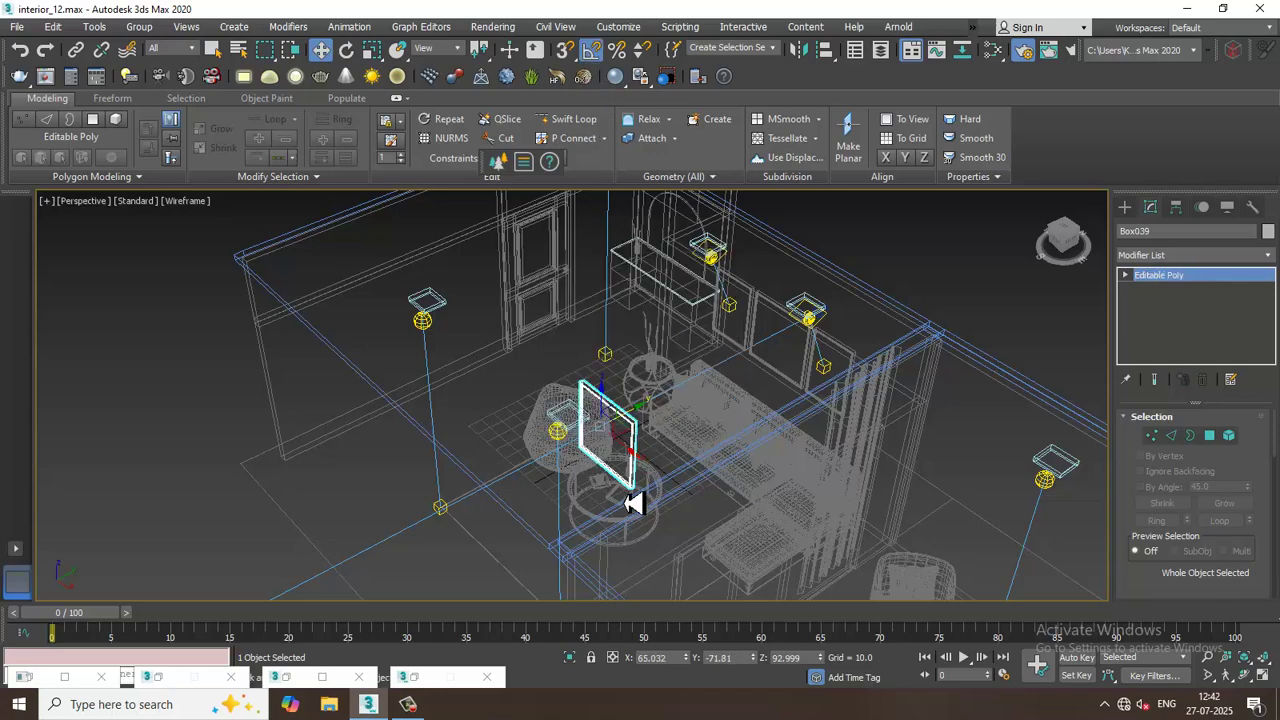
{"action": "key", "text": "r"}
{"action": "left_click_drag", "start_coordinate": [606, 429], "coordinate": [617, 451]}
{"action": "mouse_move", "coordinate": [643, 451]}
{"action": "middle_mouse_down", "text": "alt"}
{"action": "mouse_move", "coordinate": [675, 426]}
{"action": "mouse_move", "coordinate": [652, 446]}
{"action": "middle_mouse_up", "text": "alt"}
{"action": "key", "text": "w"}
{"action": "left_click_drag", "start_coordinate": [651, 445], "coordinate": [326, 443]}
Step: Place the copied painting against the door wall at about X -117.5, Y -67.8 and raise it to about Z 107.6
{"action": "key", "text": "F3"}
{"action": "mouse_move", "coordinate": [480, 486]}
{"action": "middle_mouse_down", "text": "alt"}
{"action": "mouse_move", "coordinate": [468, 462]}
{"action": "mouse_move", "coordinate": [487, 455]}
{"action": "mouse_move", "coordinate": [394, 449]}
{"action": "mouse_move", "coordinate": [457, 403]}
{"action": "middle_mouse_up", "text": "alt"}
{"action": "scroll", "coordinate": [394, 449], "scroll_direction": "up", "scroll_amount": 5}
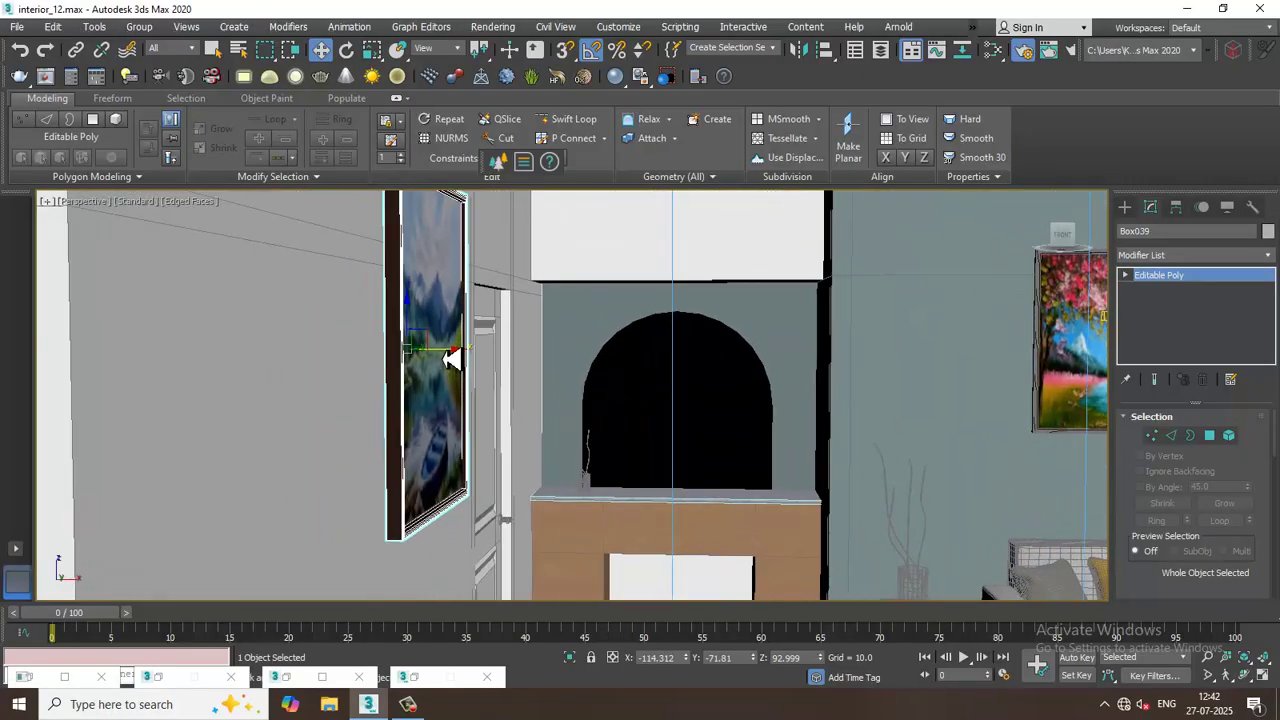
{"action": "mouse_move", "coordinate": [451, 360]}
{"action": "left_mouse_down"}
{"action": "mouse_move", "coordinate": [423, 363]}
{"action": "mouse_move", "coordinate": [440, 365]}
{"action": "left_mouse_up"}
{"action": "scroll", "coordinate": [455, 390], "scroll_direction": "down", "scroll_amount": 10}
{"action": "middle_click_drag", "start_coordinate": [455, 390], "coordinate": [440, 372], "text": "alt"}
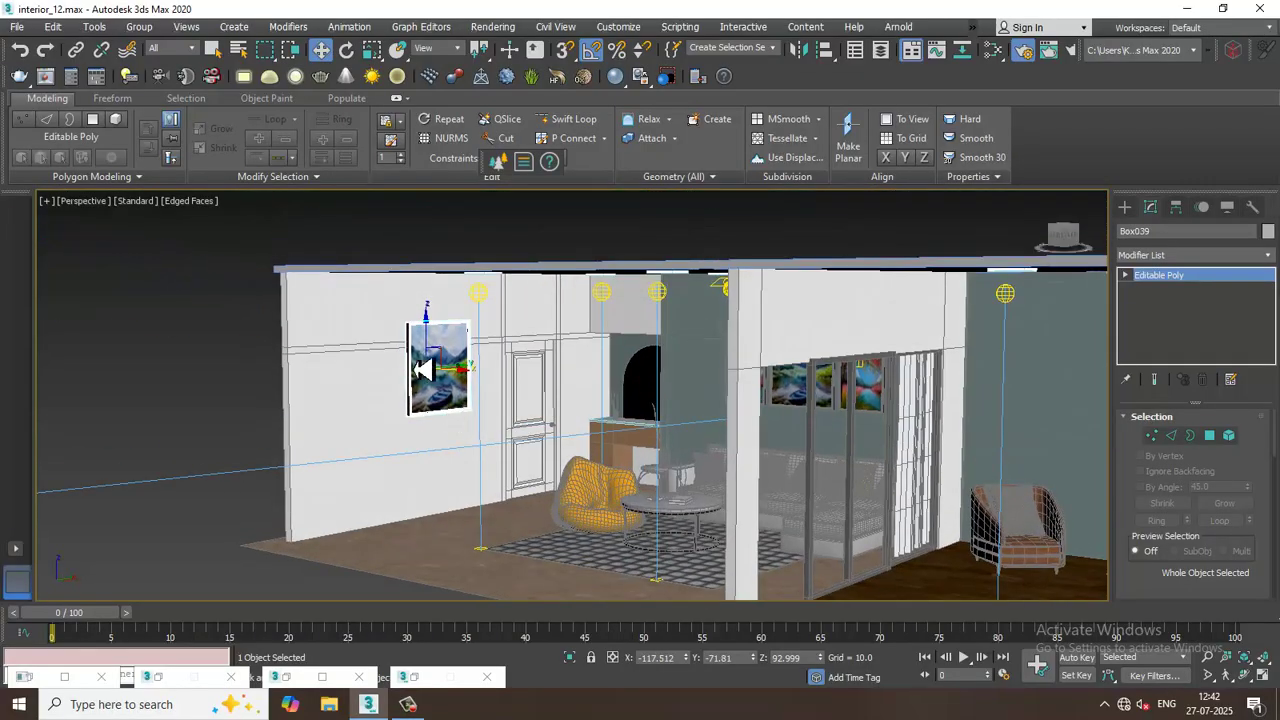
{"action": "scroll", "coordinate": [460, 365], "scroll_direction": "up", "scroll_amount": 5}
{"action": "left_click_drag", "start_coordinate": [446, 346], "coordinate": [446, 316]}
{"action": "middle_click_drag", "start_coordinate": [480, 366], "coordinate": [511, 383], "text": "alt"}
{"action": "scroll", "coordinate": [461, 371], "scroll_direction": "up", "scroll_amount": 4}
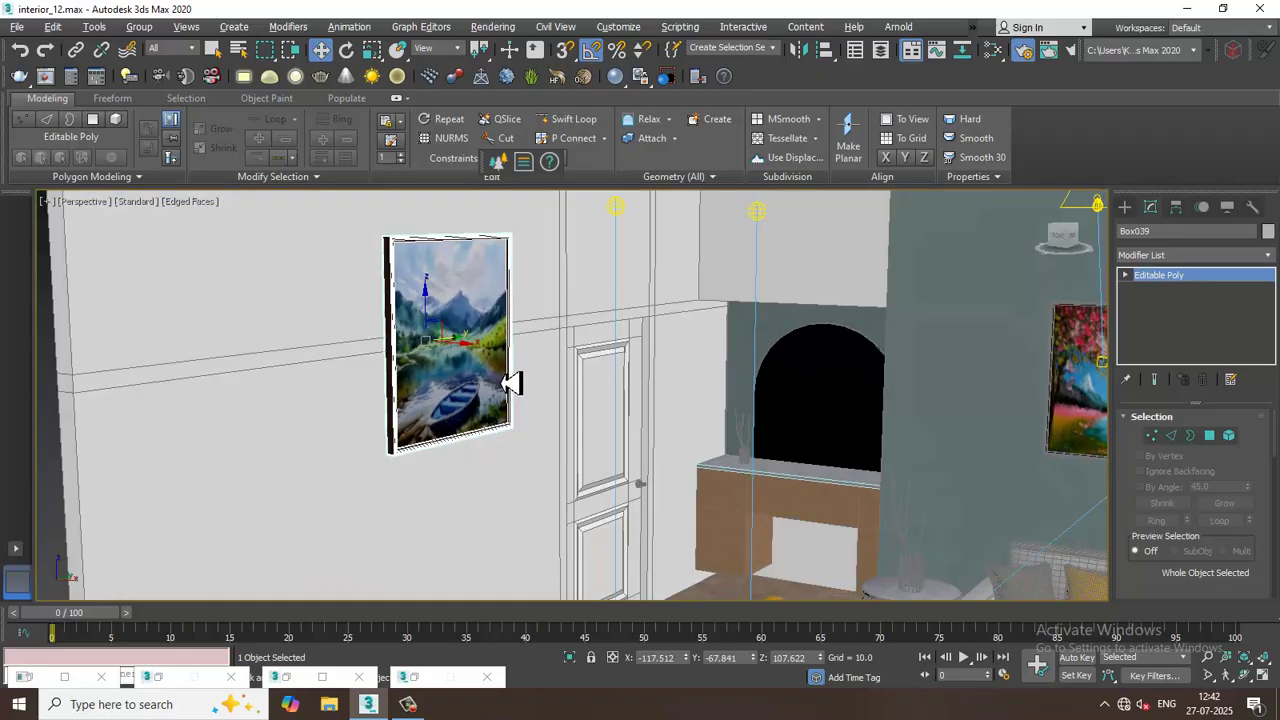
Step: Select the picture polygon of the copied painting and add a new VRayMtl node in the Slate Material Editor
{"action": "left_click", "coordinate": [450, 316]}
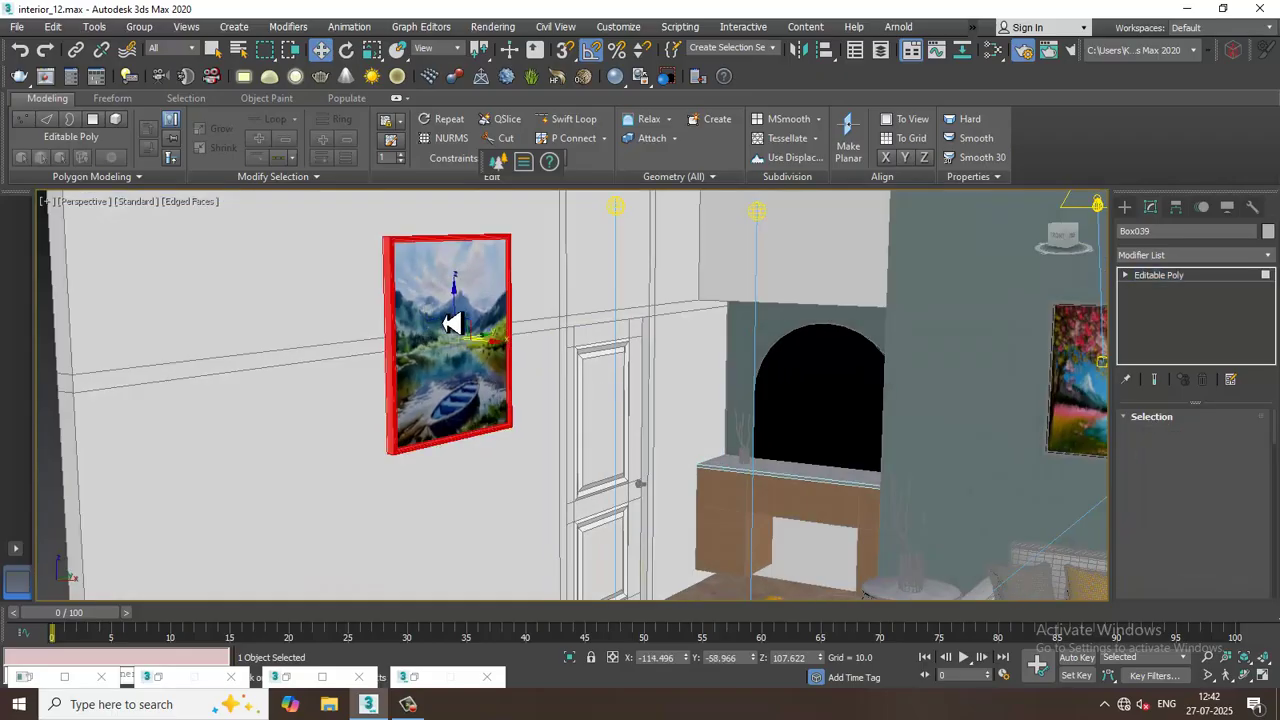
{"action": "left_click", "coordinate": [446, 309]}
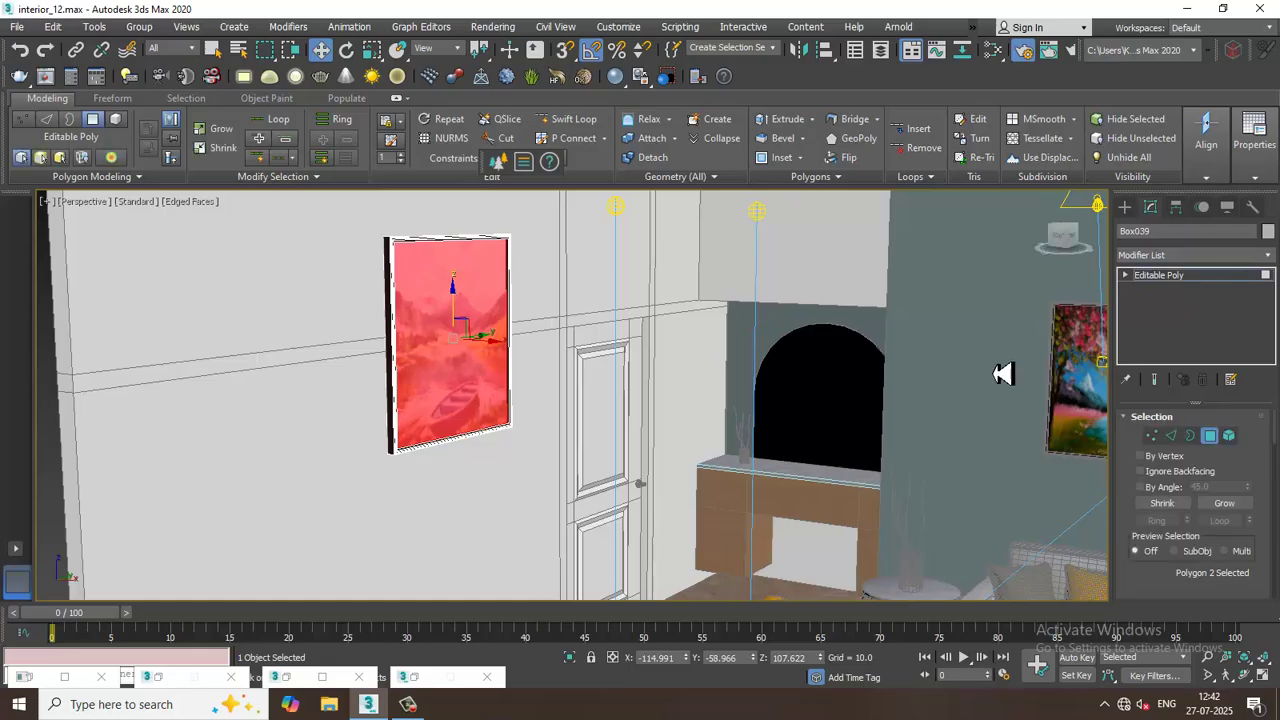
{"action": "key", "text": "m"}
{"action": "middle_click_drag", "start_coordinate": [644, 595], "coordinate": [646, 321]}
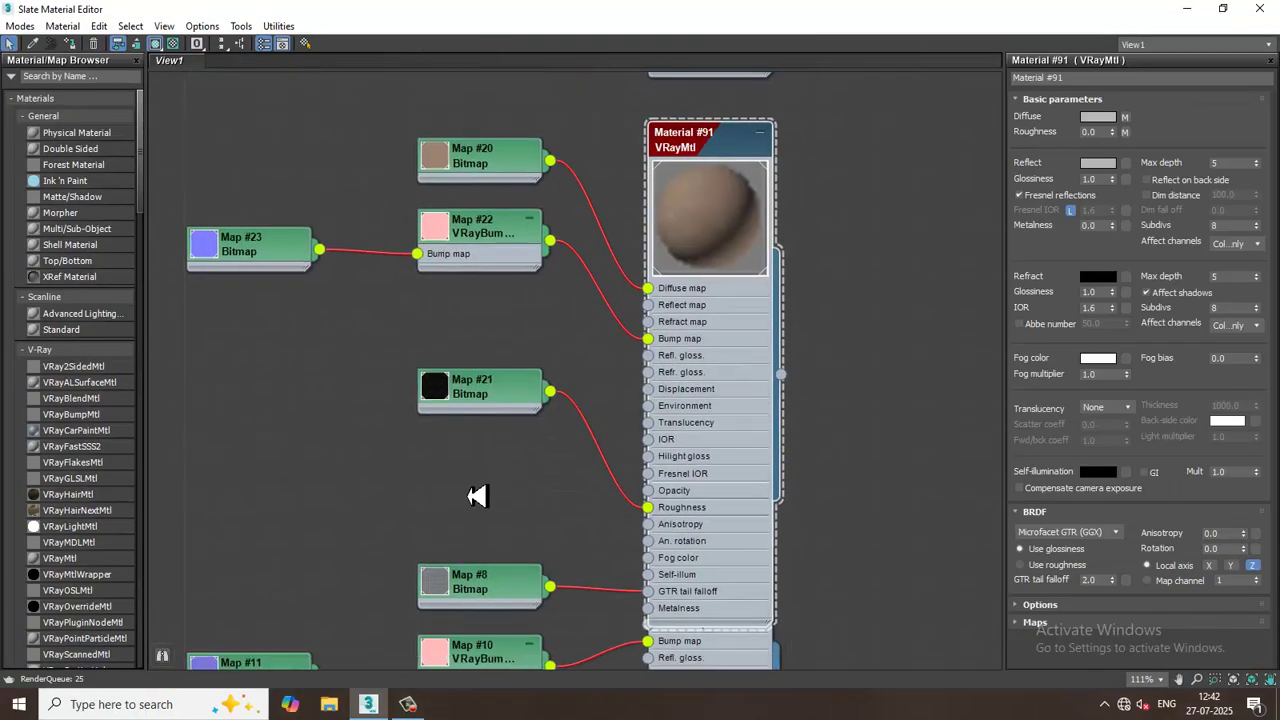
{"action": "scroll", "coordinate": [477, 497], "scroll_direction": "down", "scroll_amount": 1}
{"action": "middle_click_drag", "start_coordinate": [739, 583], "coordinate": [539, 205]}
{"action": "left_click_drag", "start_coordinate": [82, 558], "coordinate": [686, 400]}
{"action": "left_click", "coordinate": [408, 704]}
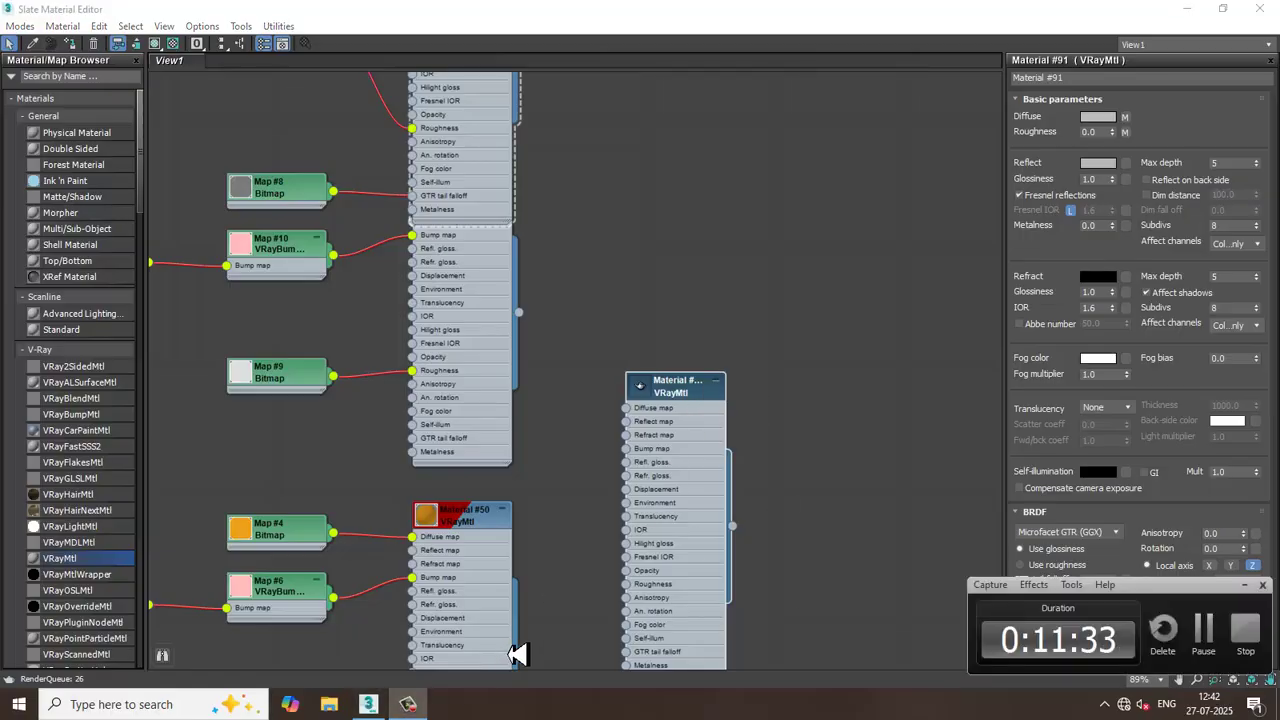
Step: Load 4230787_orig.jpg from the Desktop as the new VRayMtl's diffuse bitmap and show the material on the selected picture polygon in the viewport
{"action": "left_click", "coordinate": [1252, 592]}
{"action": "double_click", "coordinate": [675, 388]}
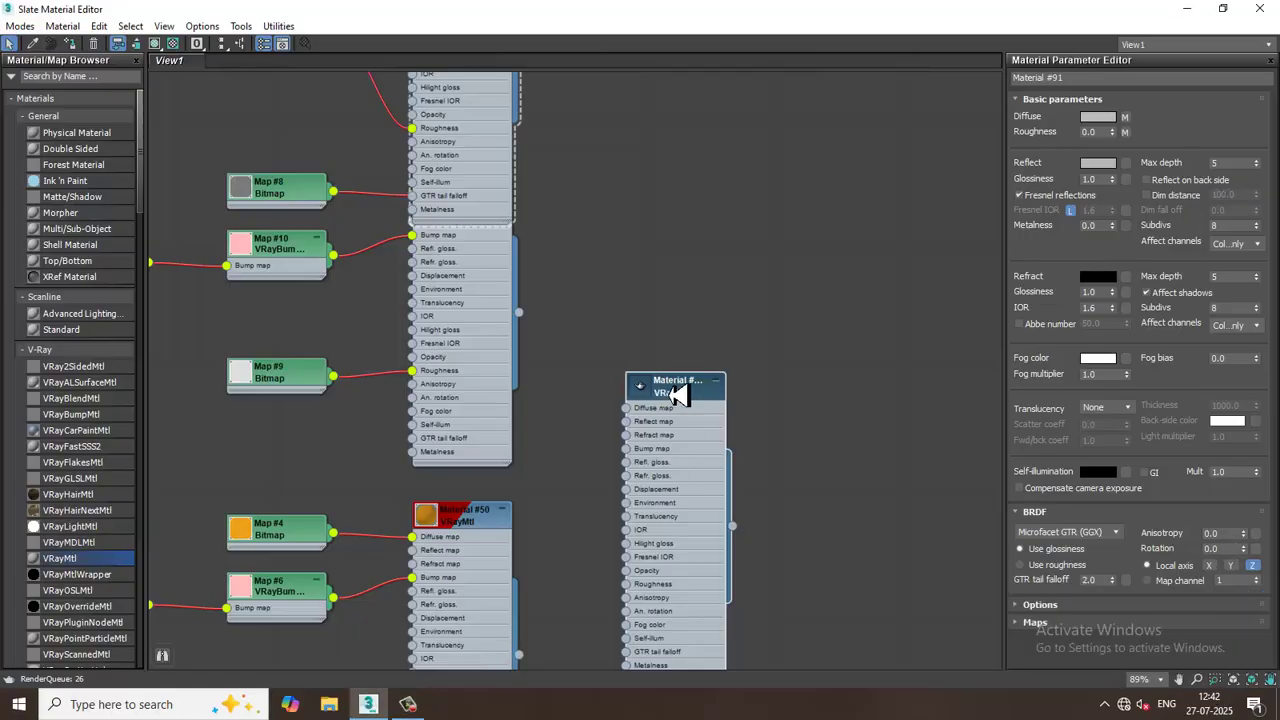
{"action": "left_click", "coordinate": [1125, 132]}
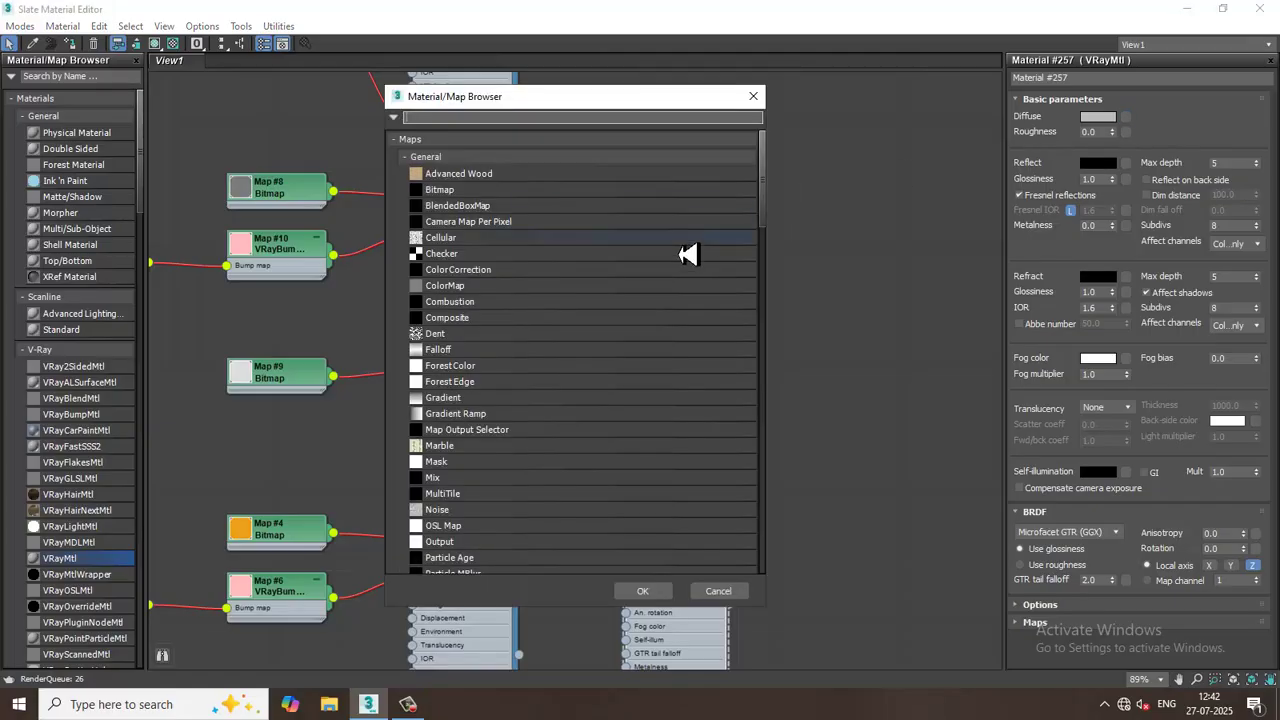
{"action": "double_click", "coordinate": [478, 196]}
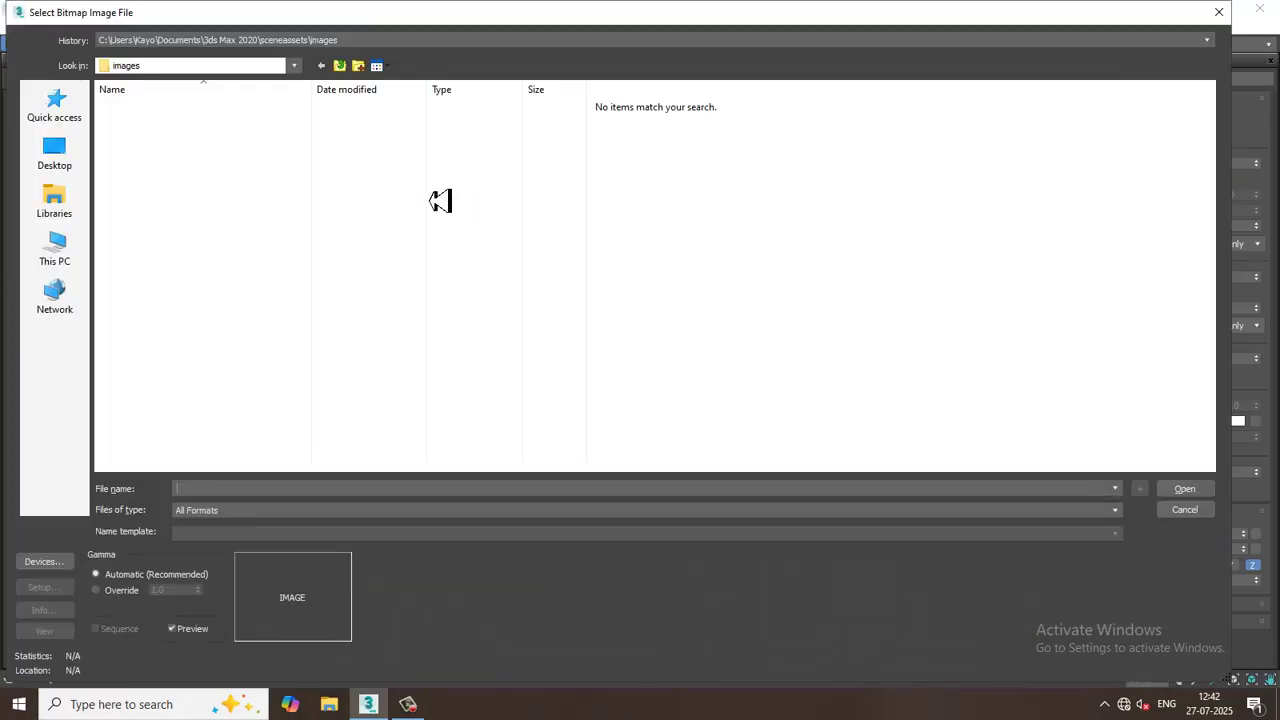
{"action": "left_click", "coordinate": [55, 152]}
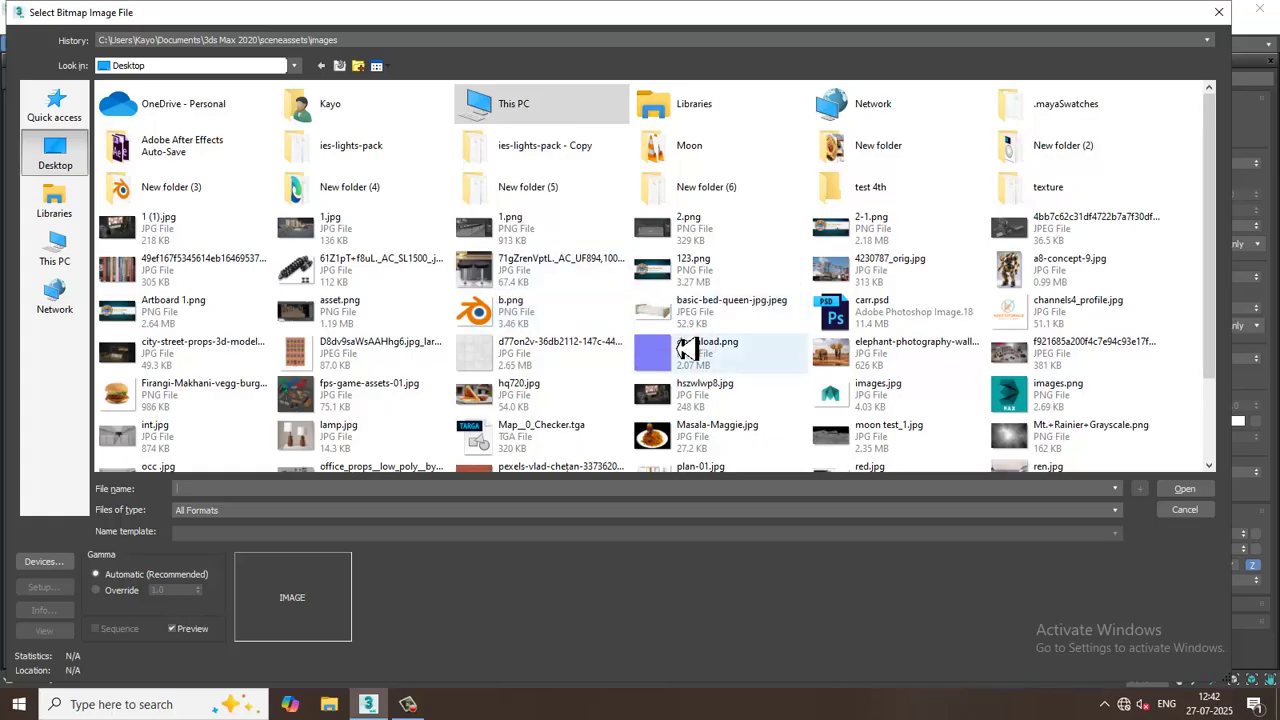
{"action": "scroll", "coordinate": [966, 266], "scroll_direction": "down", "scroll_amount": 3}
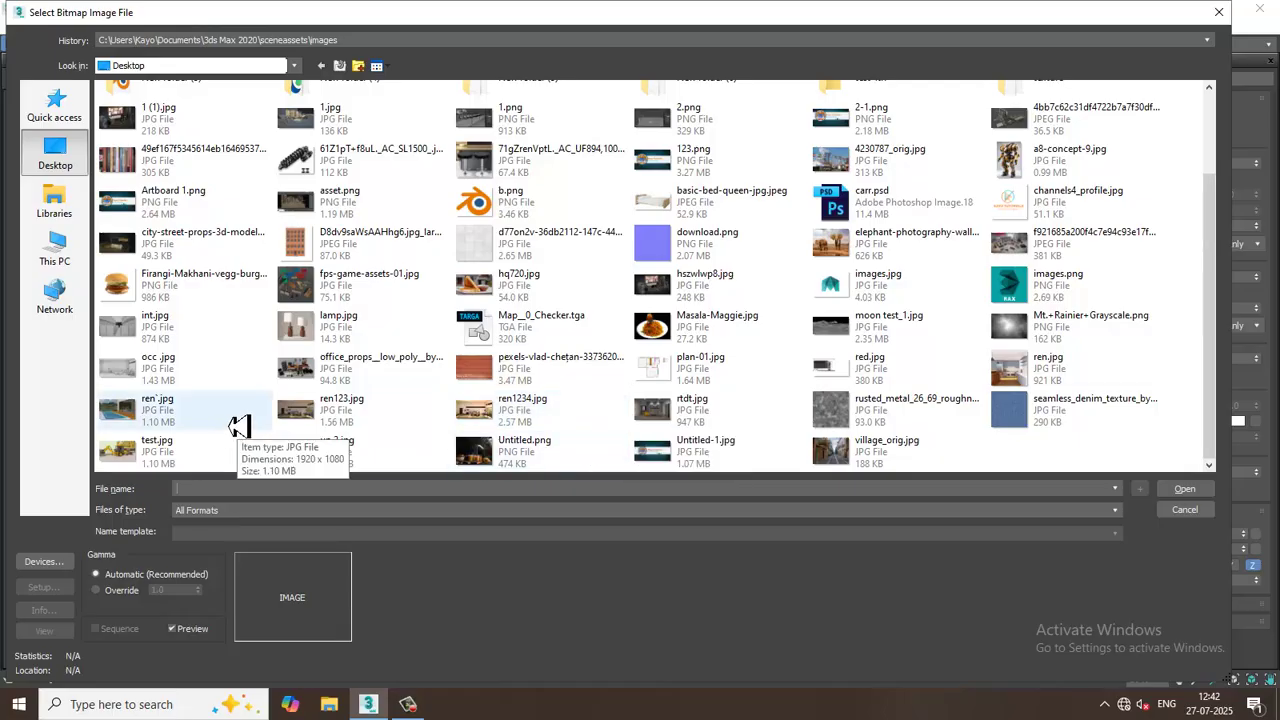
{"action": "double_click", "coordinate": [875, 170]}
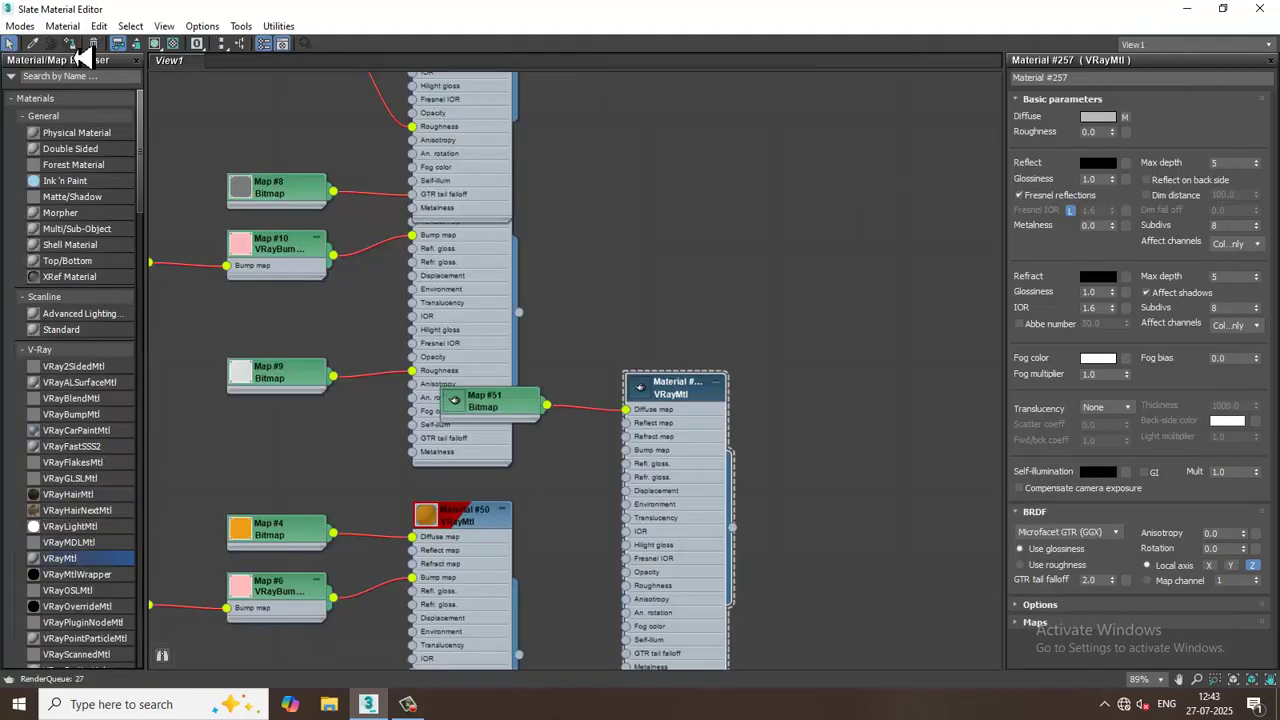
{"action": "left_click", "coordinate": [155, 47]}
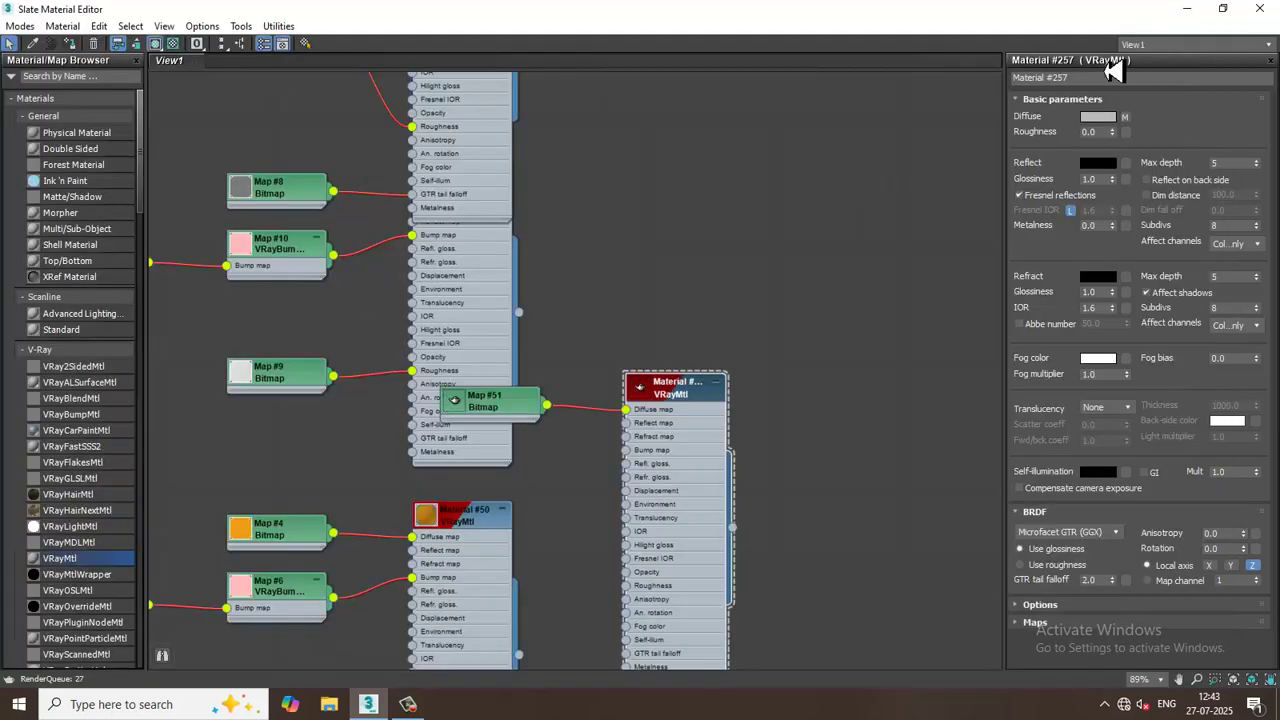
{"action": "left_click", "coordinate": [1186, 9]}
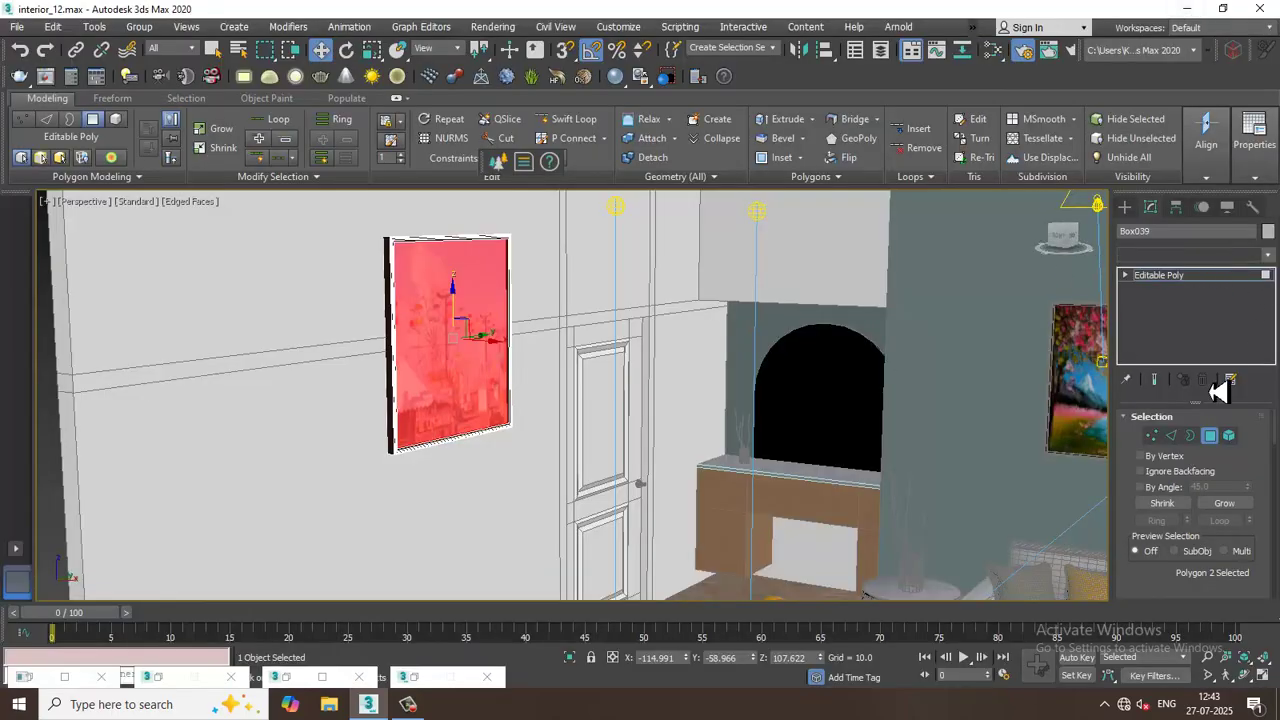
Step: Apply a UVW Map modifier with Box mapping to the painting's picture polygon and convert the painting back to Editable Poly
{"action": "left_click", "coordinate": [1194, 256]}
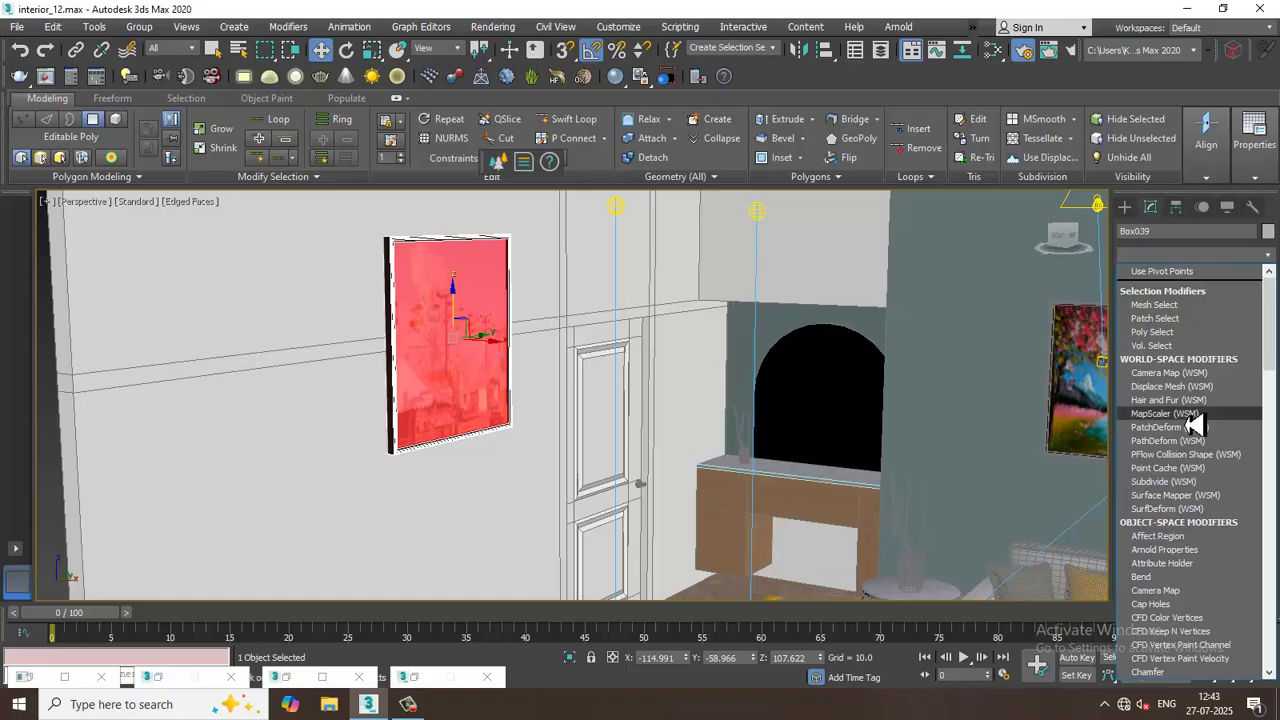
{"action": "key", "text": "u"}
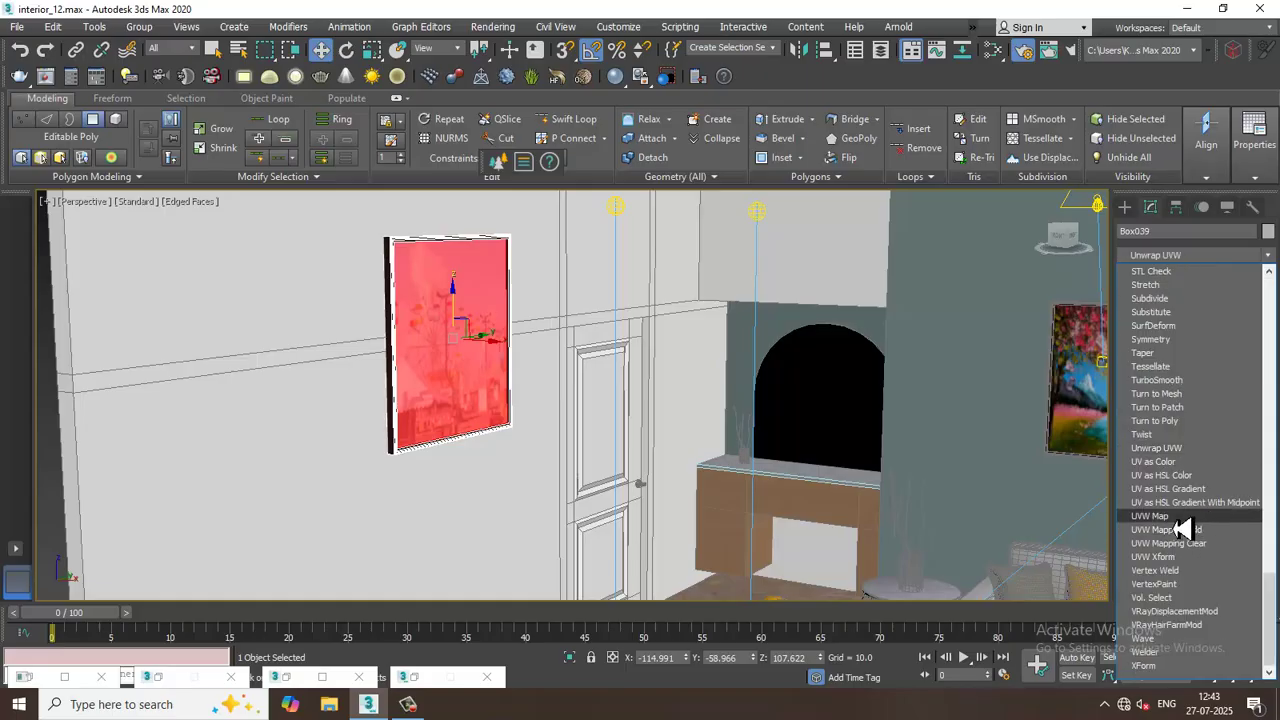
{"action": "left_click", "coordinate": [1150, 516]}
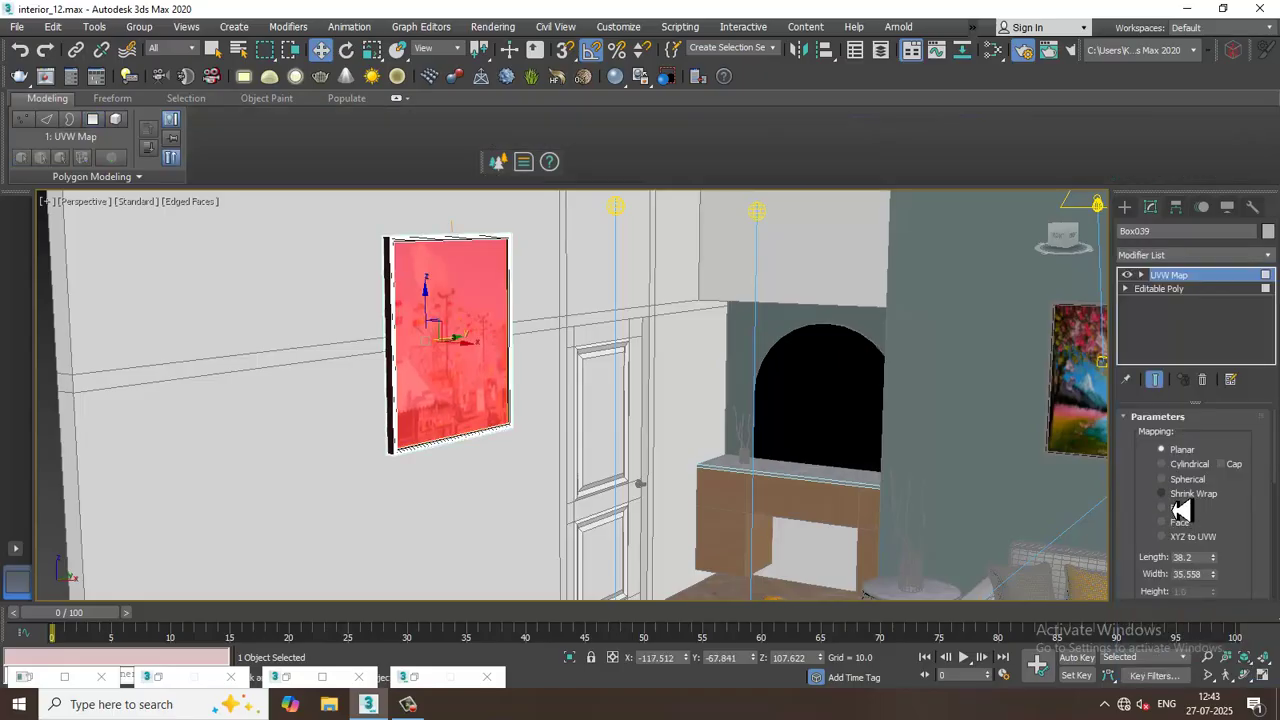
{"action": "left_click", "coordinate": [1176, 509]}
{"action": "right_click", "coordinate": [474, 286]}
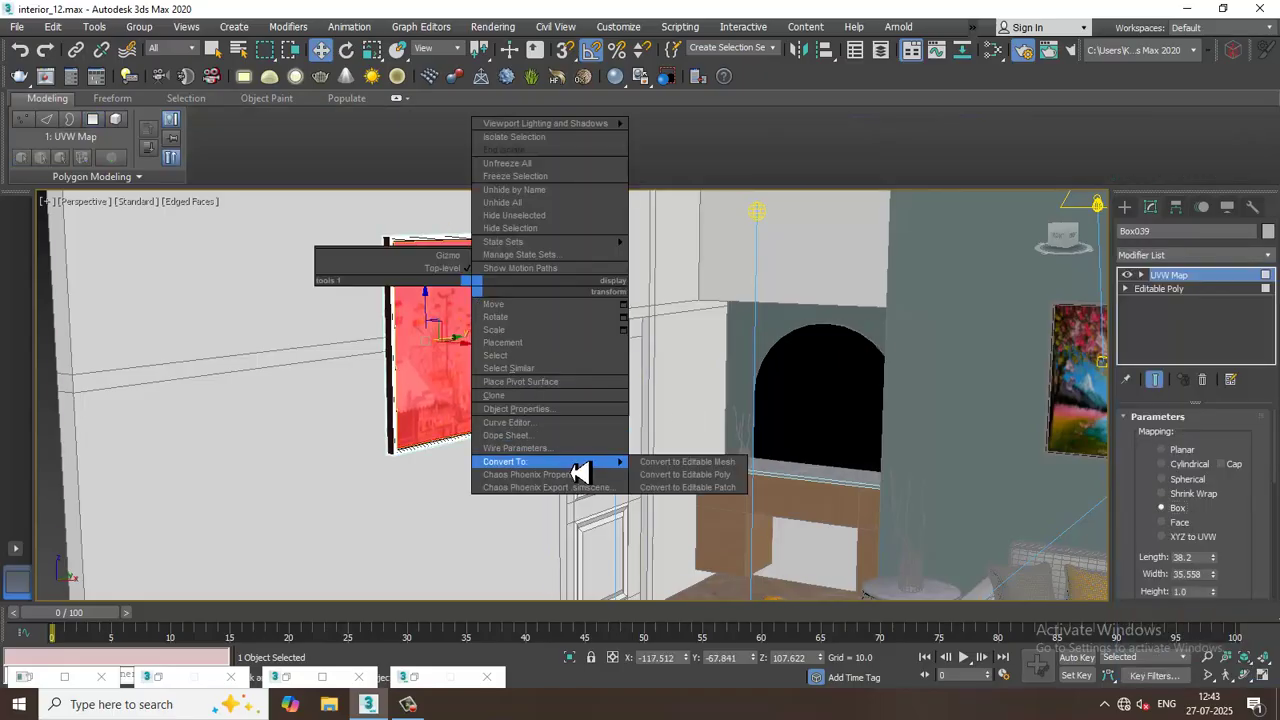
{"action": "left_click", "coordinate": [710, 477]}
Step: Switch to the PhysCamera001 view, start a V-Ray render of the room and close the frame buffer
{"action": "left_click", "coordinate": [679, 244]}
{"action": "key", "text": "c"}
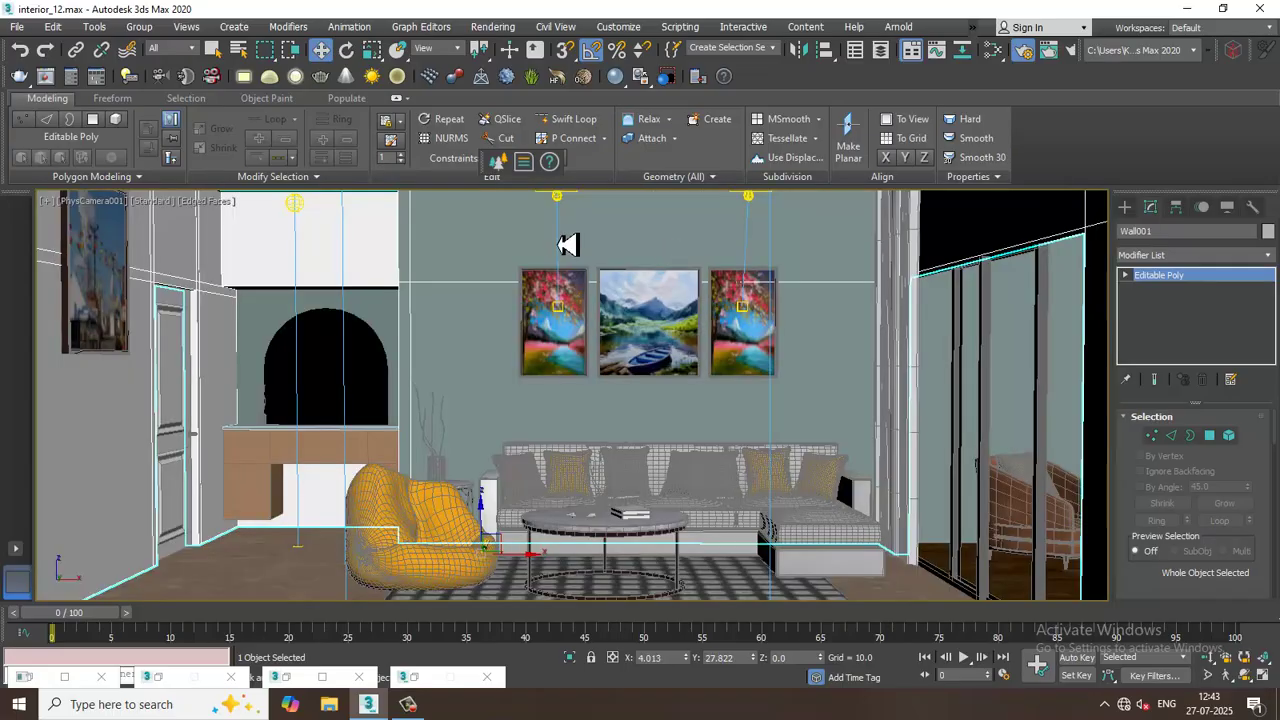
{"action": "left_click", "coordinate": [493, 27]}
{"action": "left_click", "coordinate": [513, 71]}
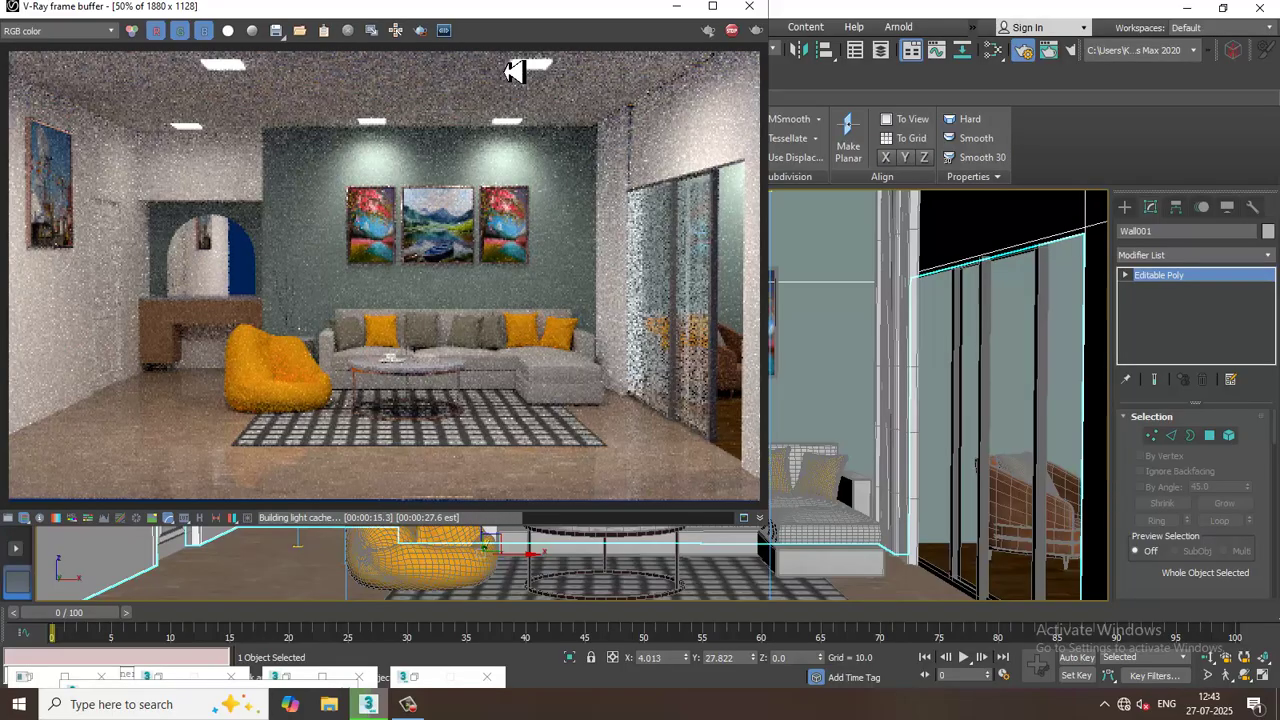
{"action": "left_click", "coordinate": [748, 12]}
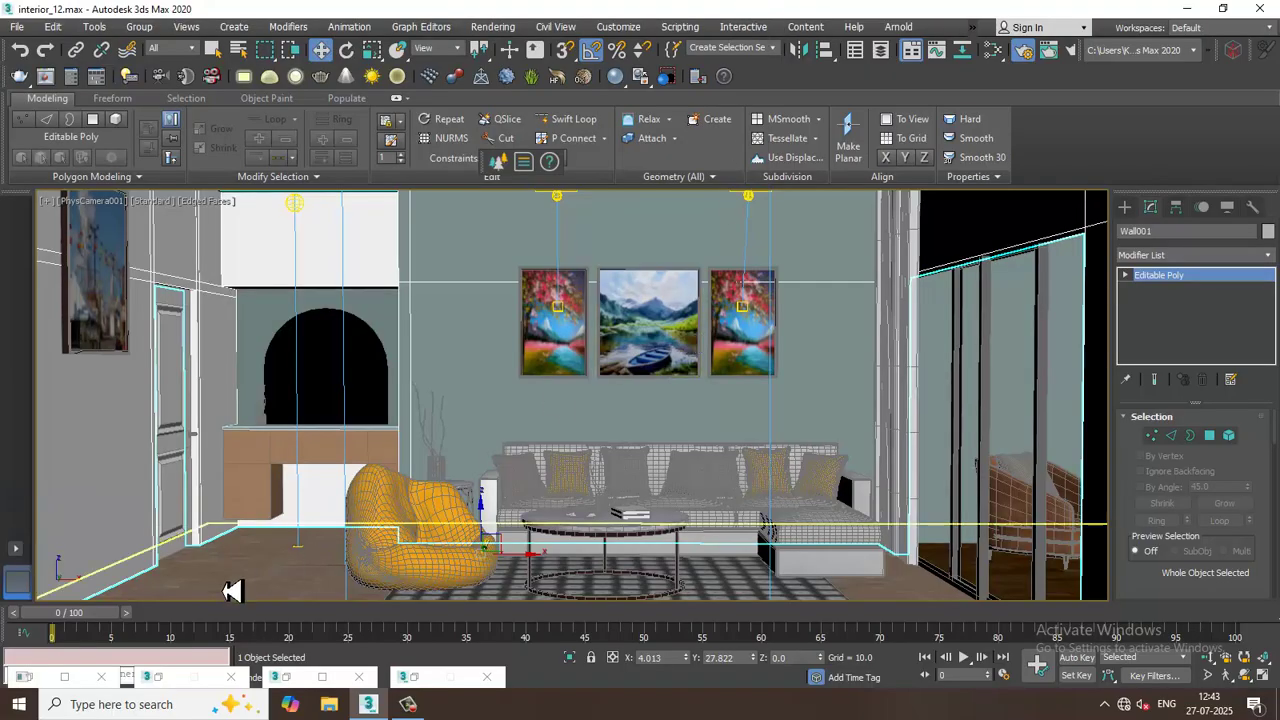
Step: Turn on safe frames in the camera view and start a new V-Ray render of the living room
{"action": "key", "text": "shift+f"}
{"action": "left_click", "coordinate": [452, 582]}
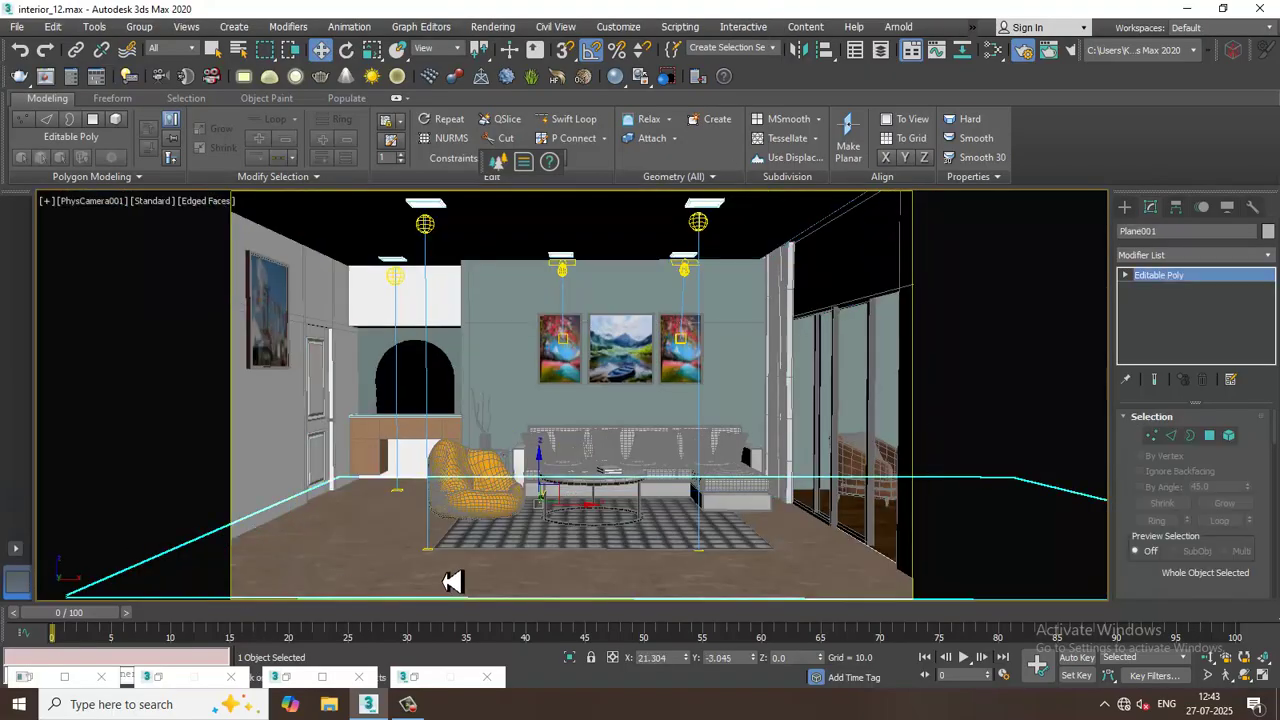
{"action": "left_click", "coordinate": [507, 28]}
{"action": "left_click", "coordinate": [521, 53]}
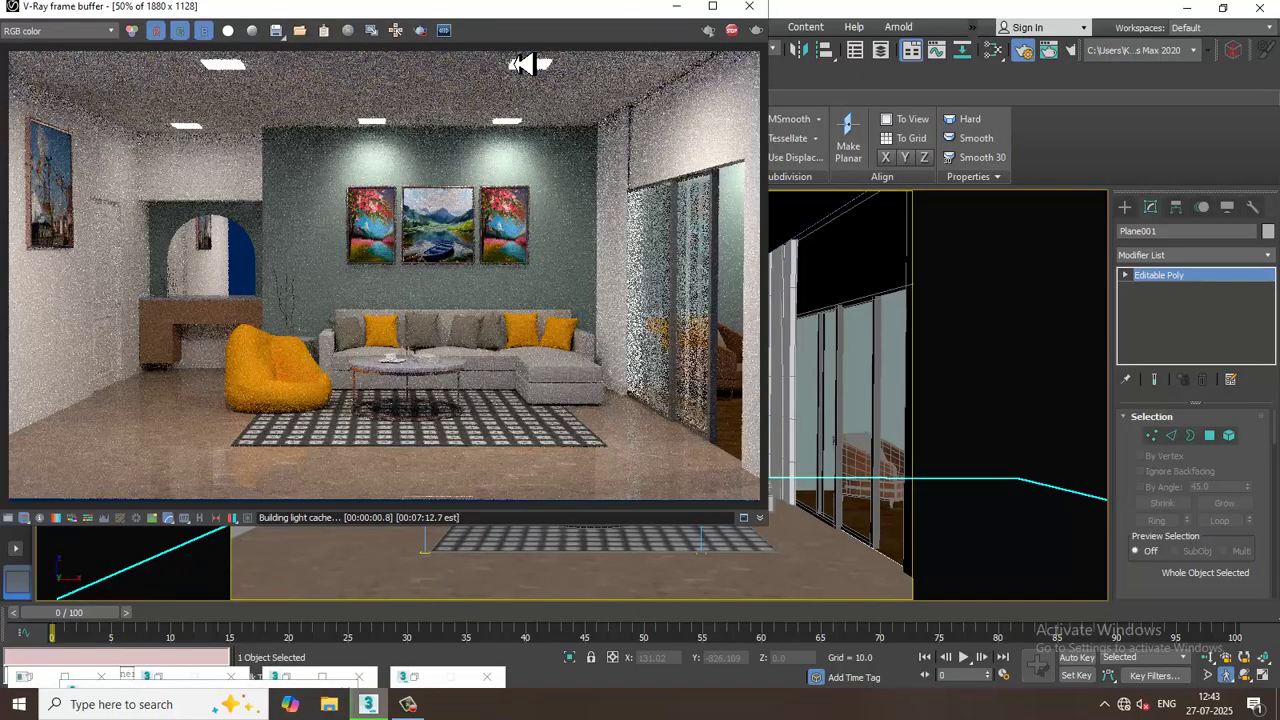